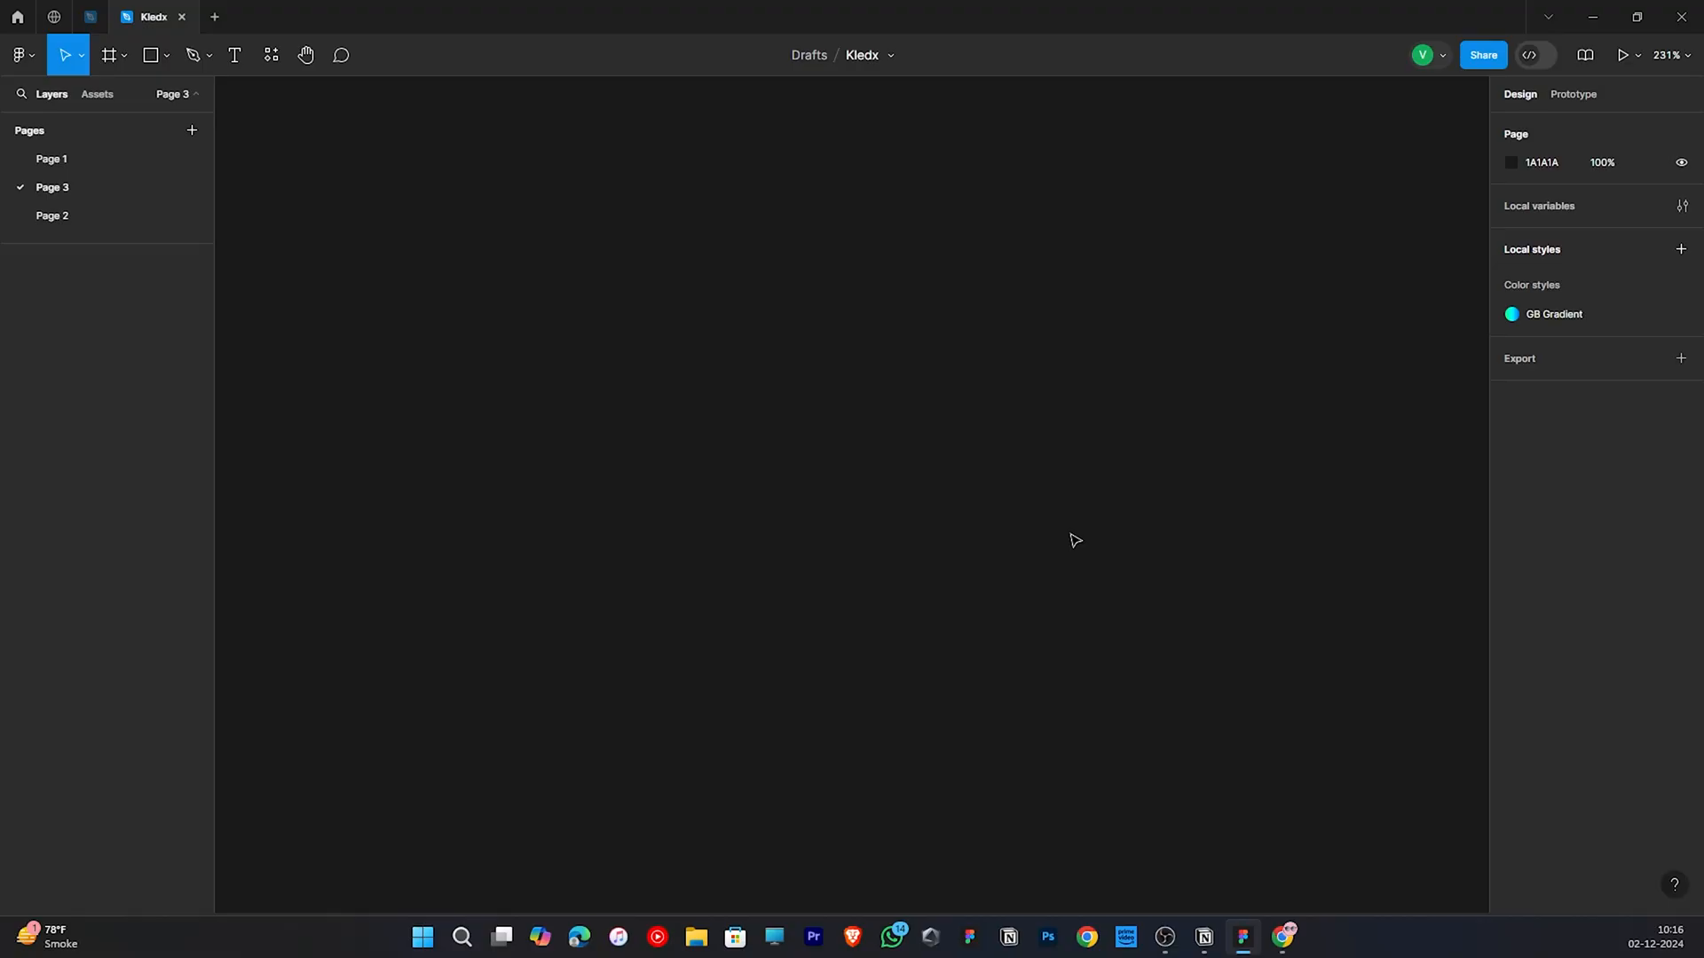
- Add a text layer on the empty canvas reading "Empower your Vision" with "with" on a second line
click(237, 55)
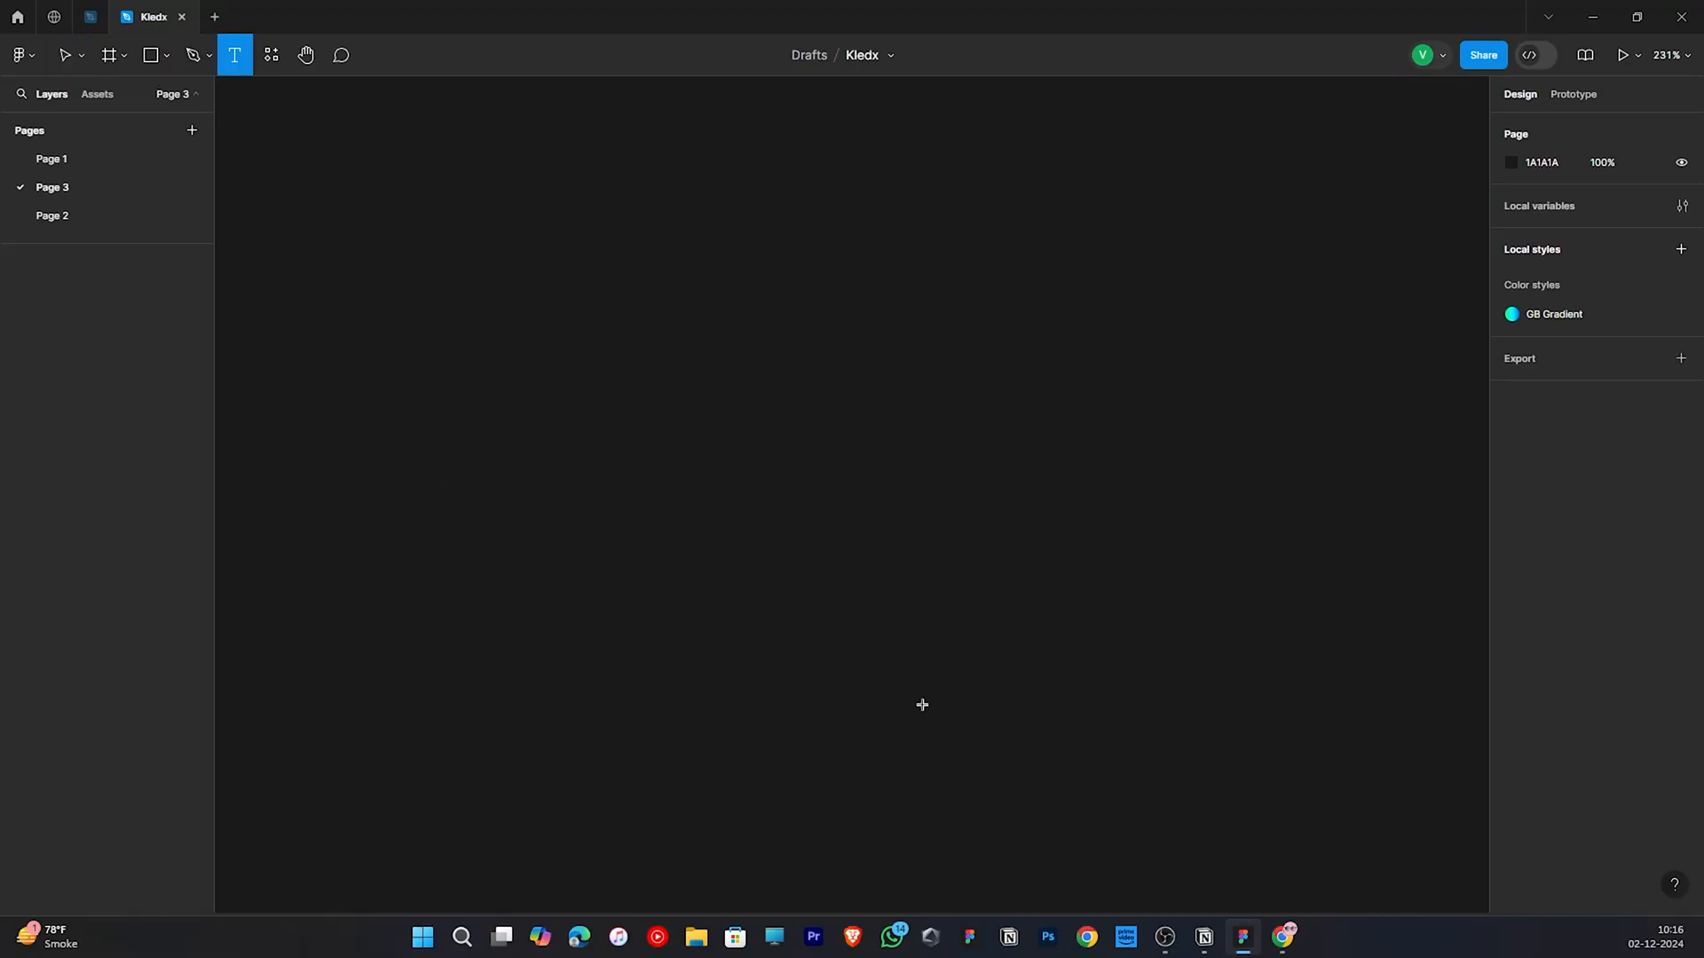
click(717, 450)
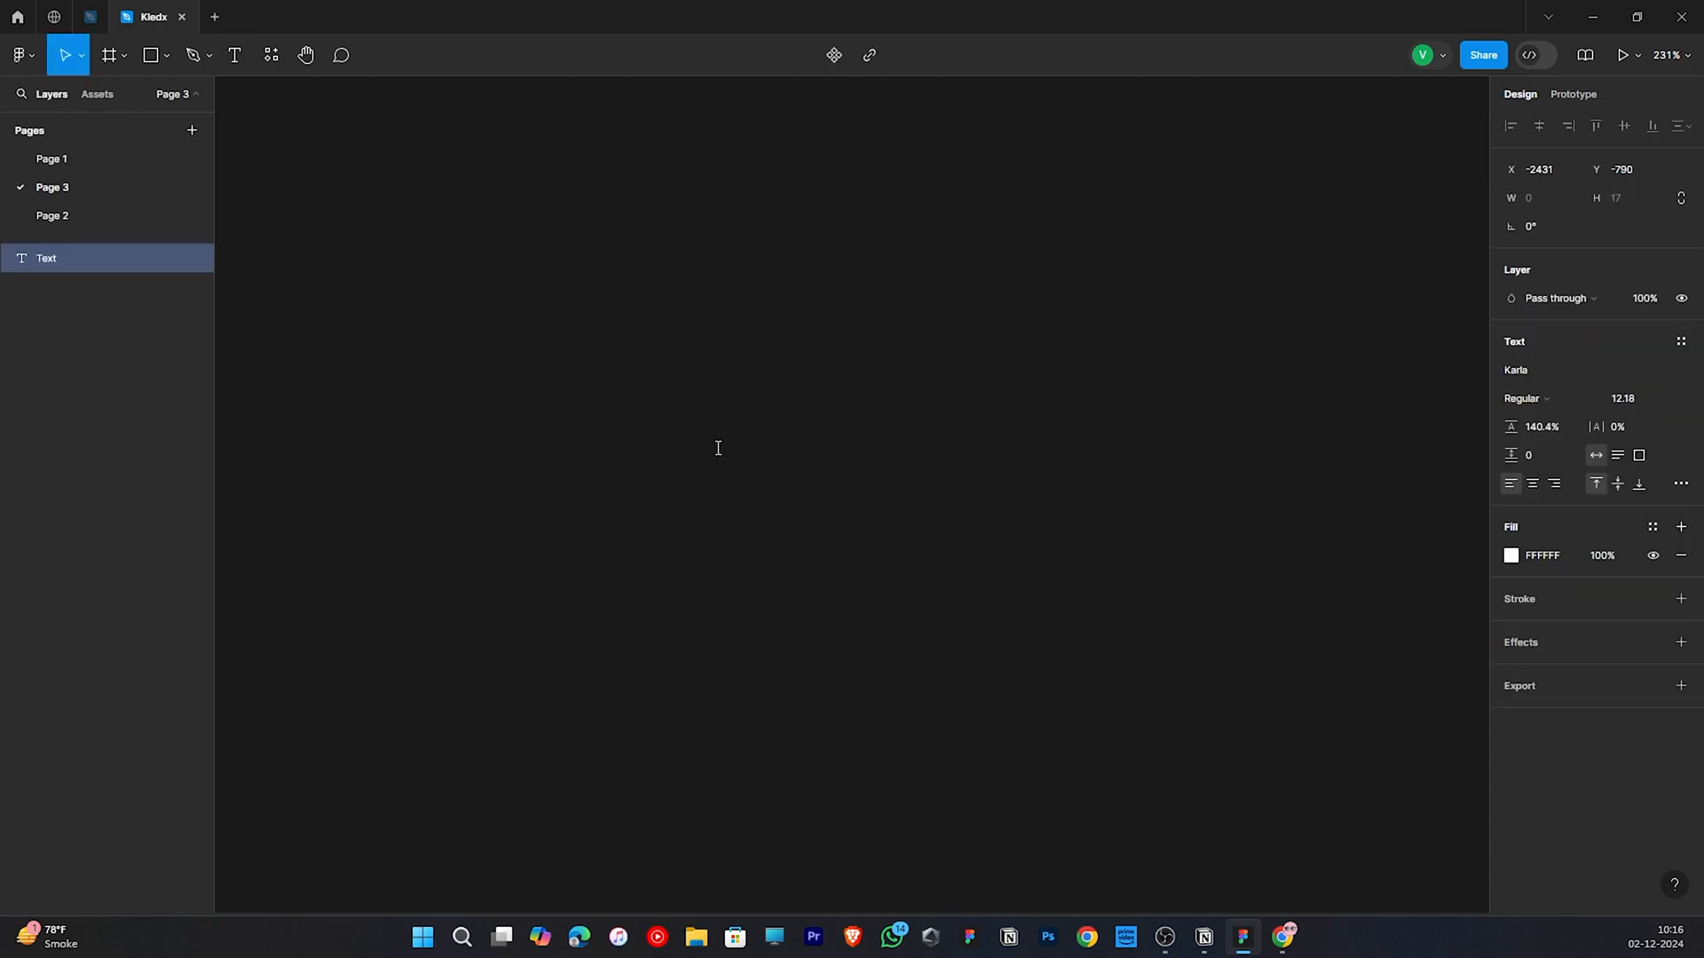
text(Empow)
key(BackSpace)
text(wer )
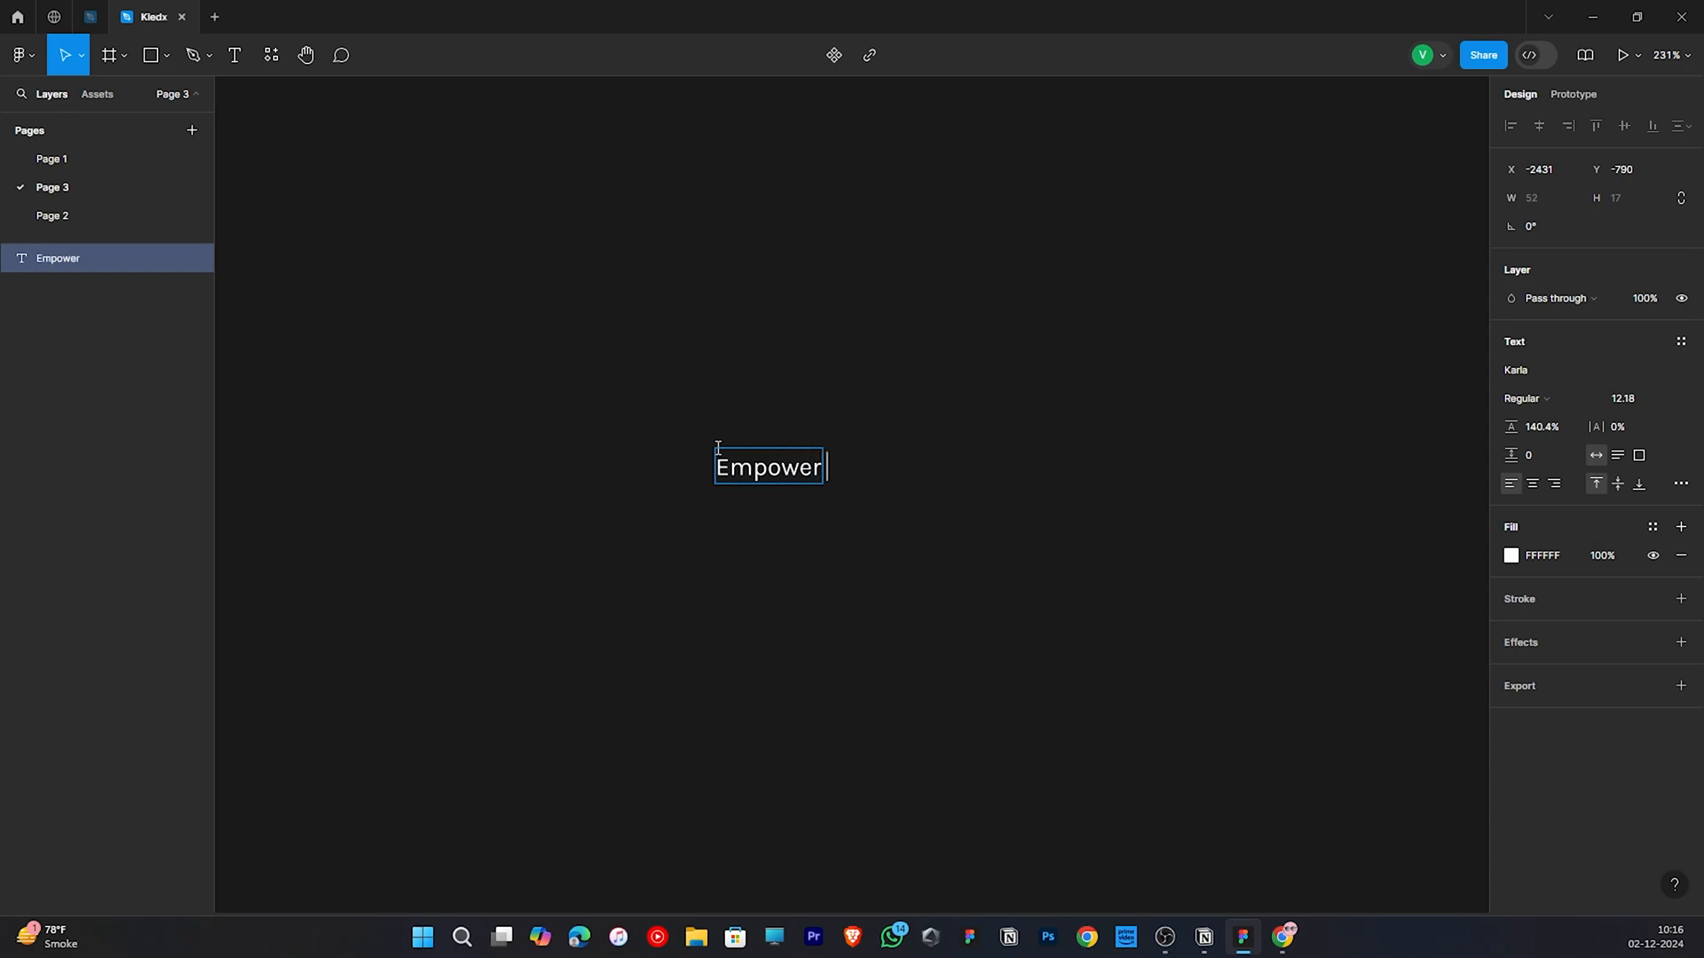
text(your Vi)
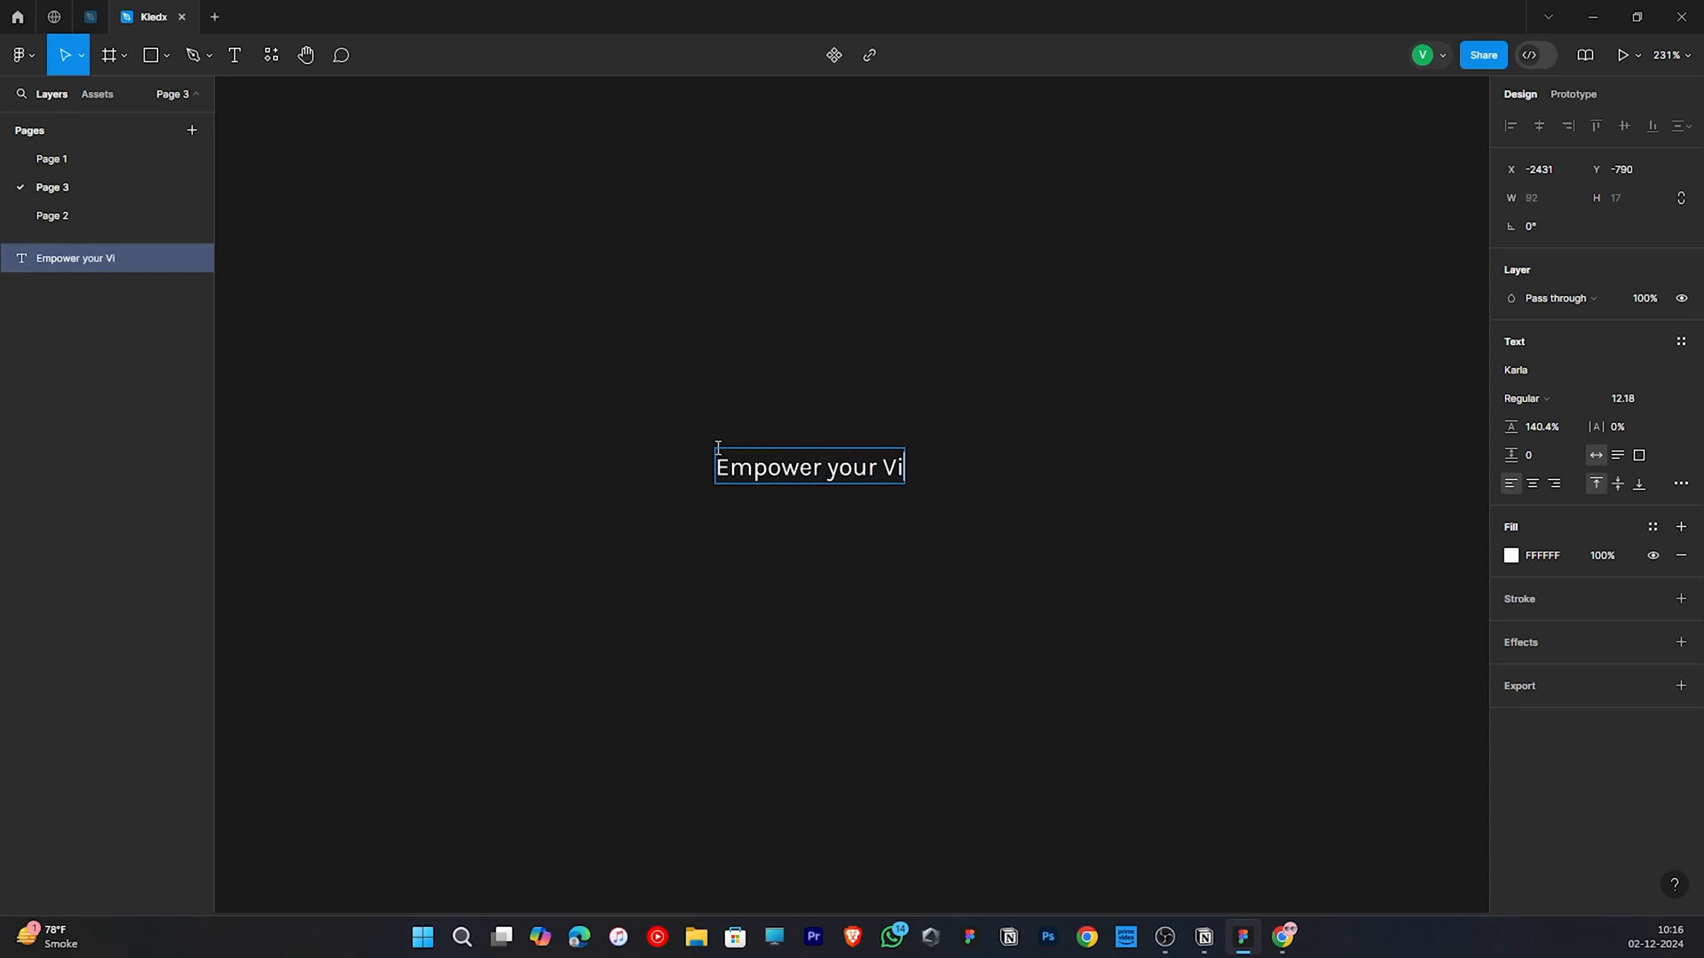
text(sion wi)
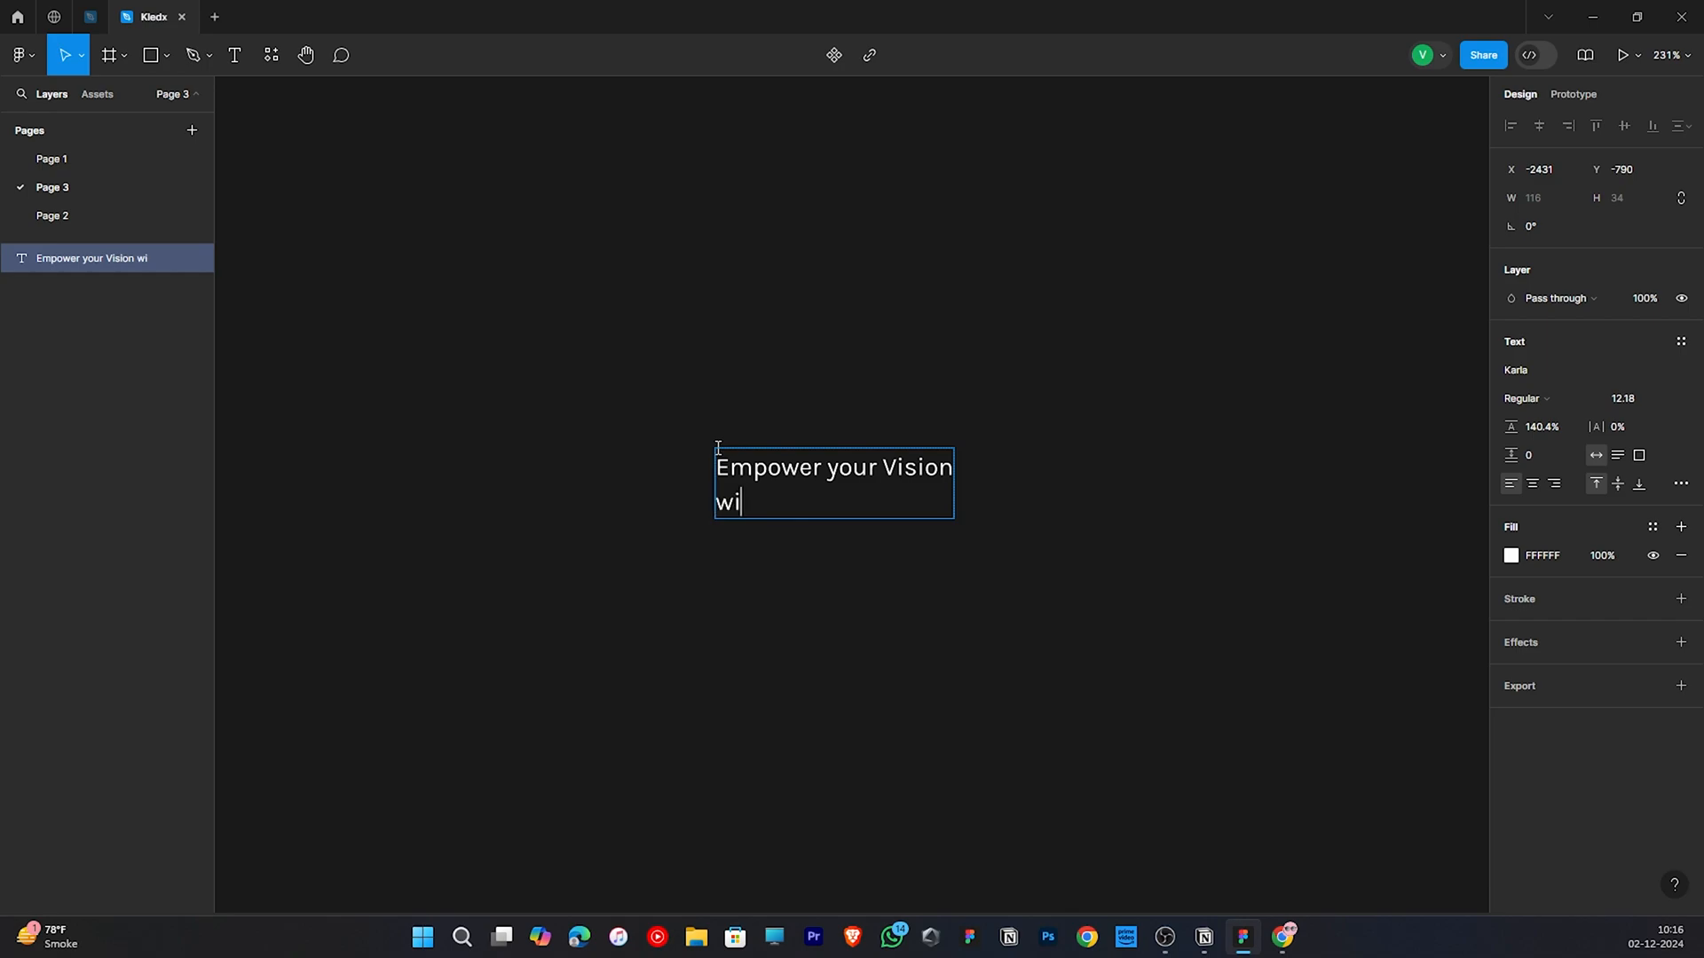
text(th)
click(787, 384)
- Change the headline text's font to Gilmer Medium
scroll(791, 430, up, 3)
double_click(888, 523)
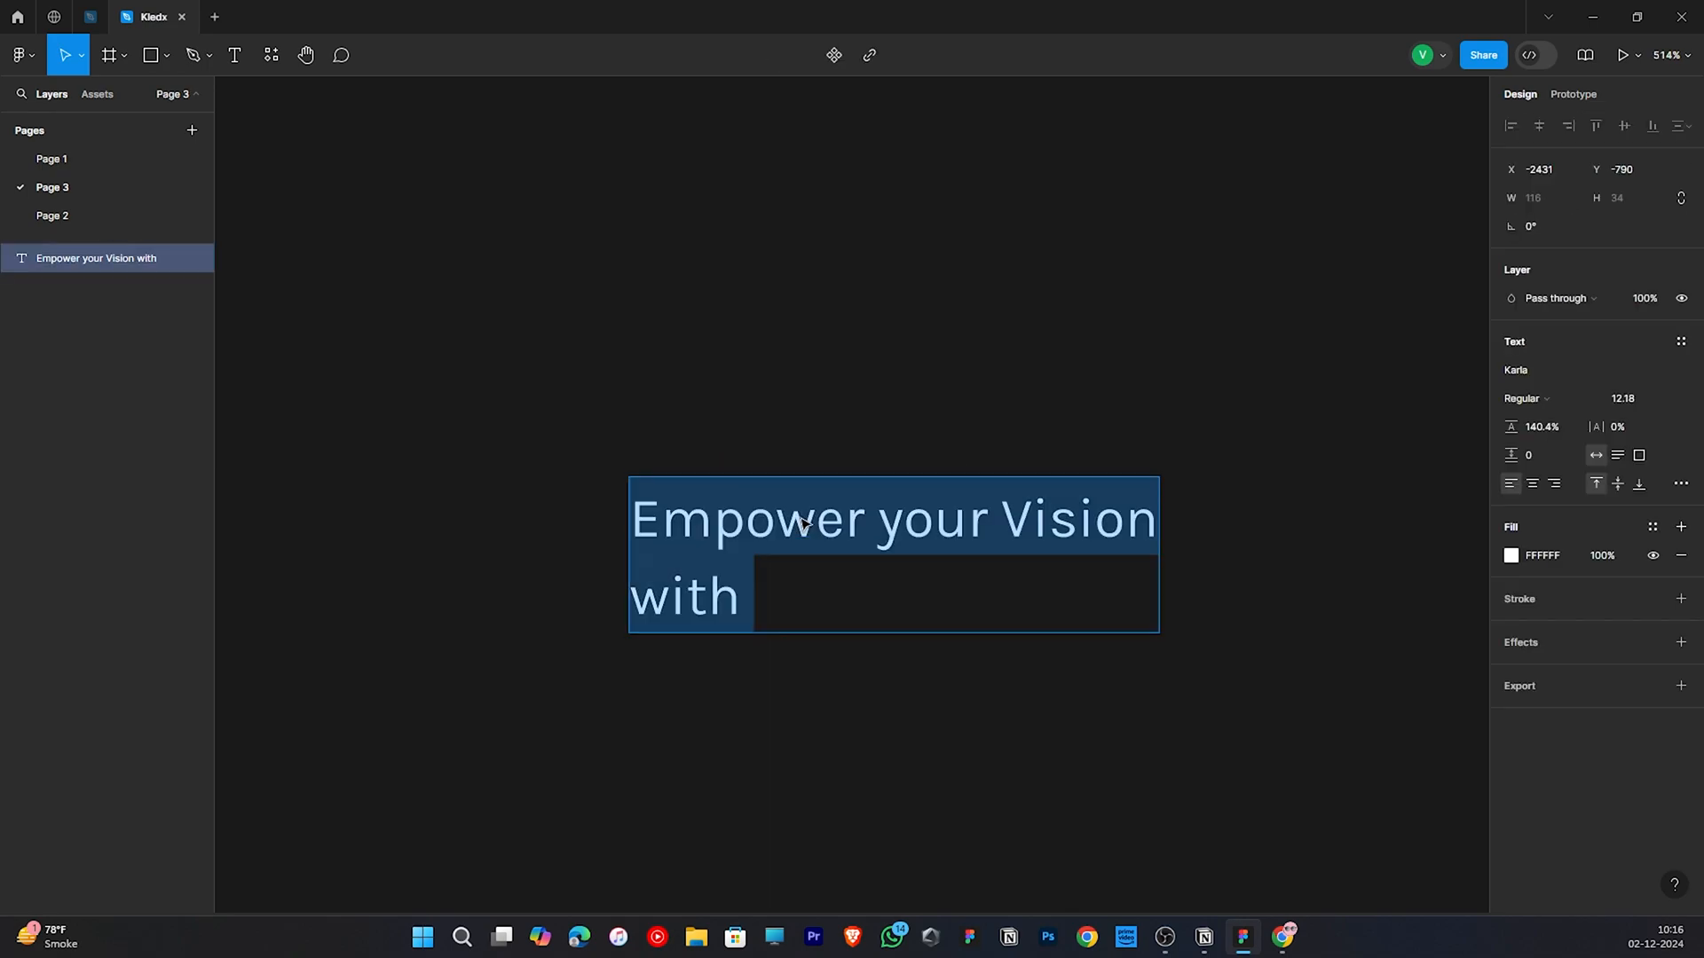
click(1540, 377)
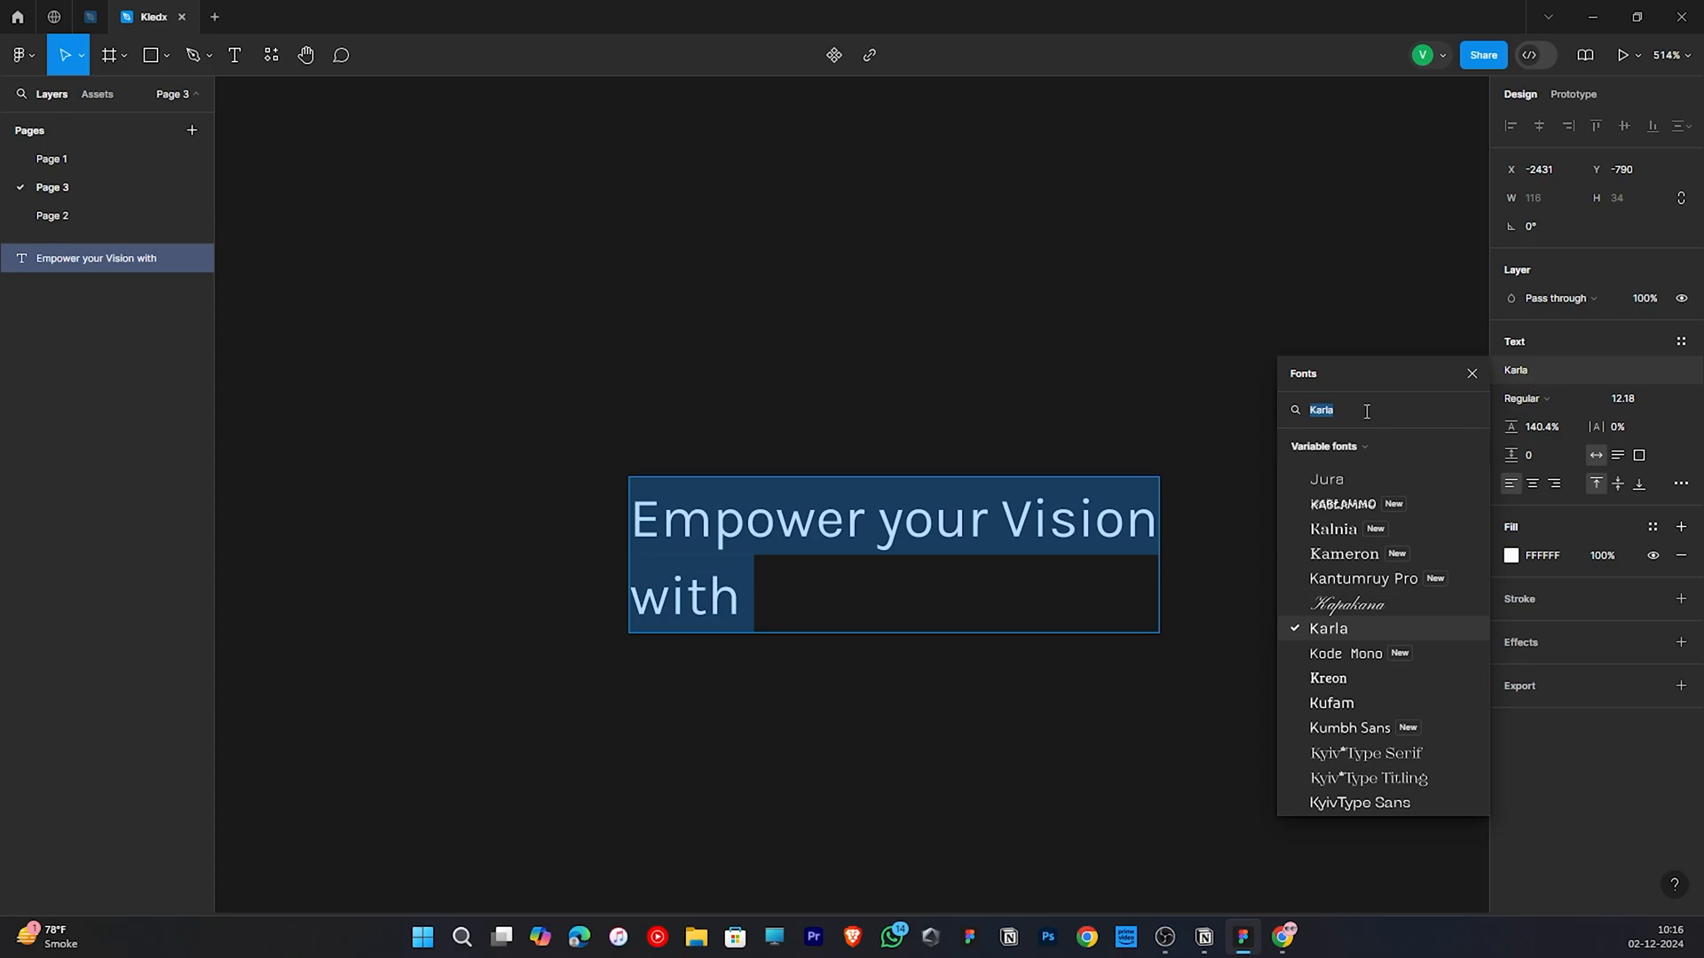
text(gilmer)
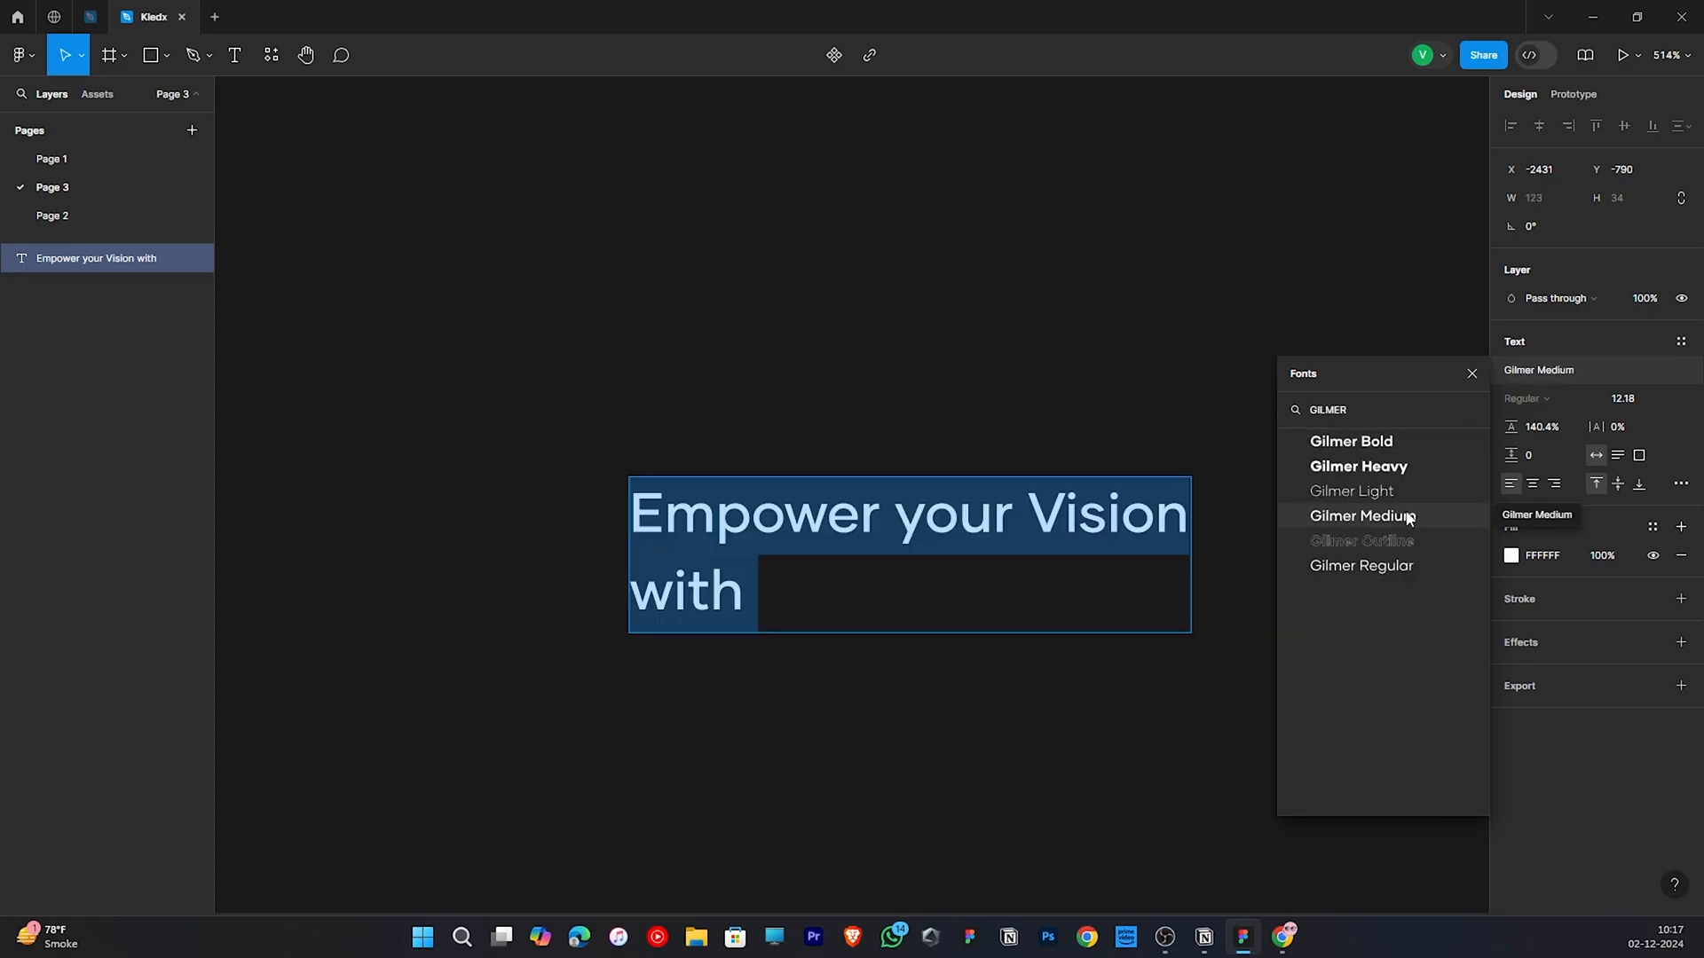
click(1385, 515)
click(1339, 656)
click(1181, 577)
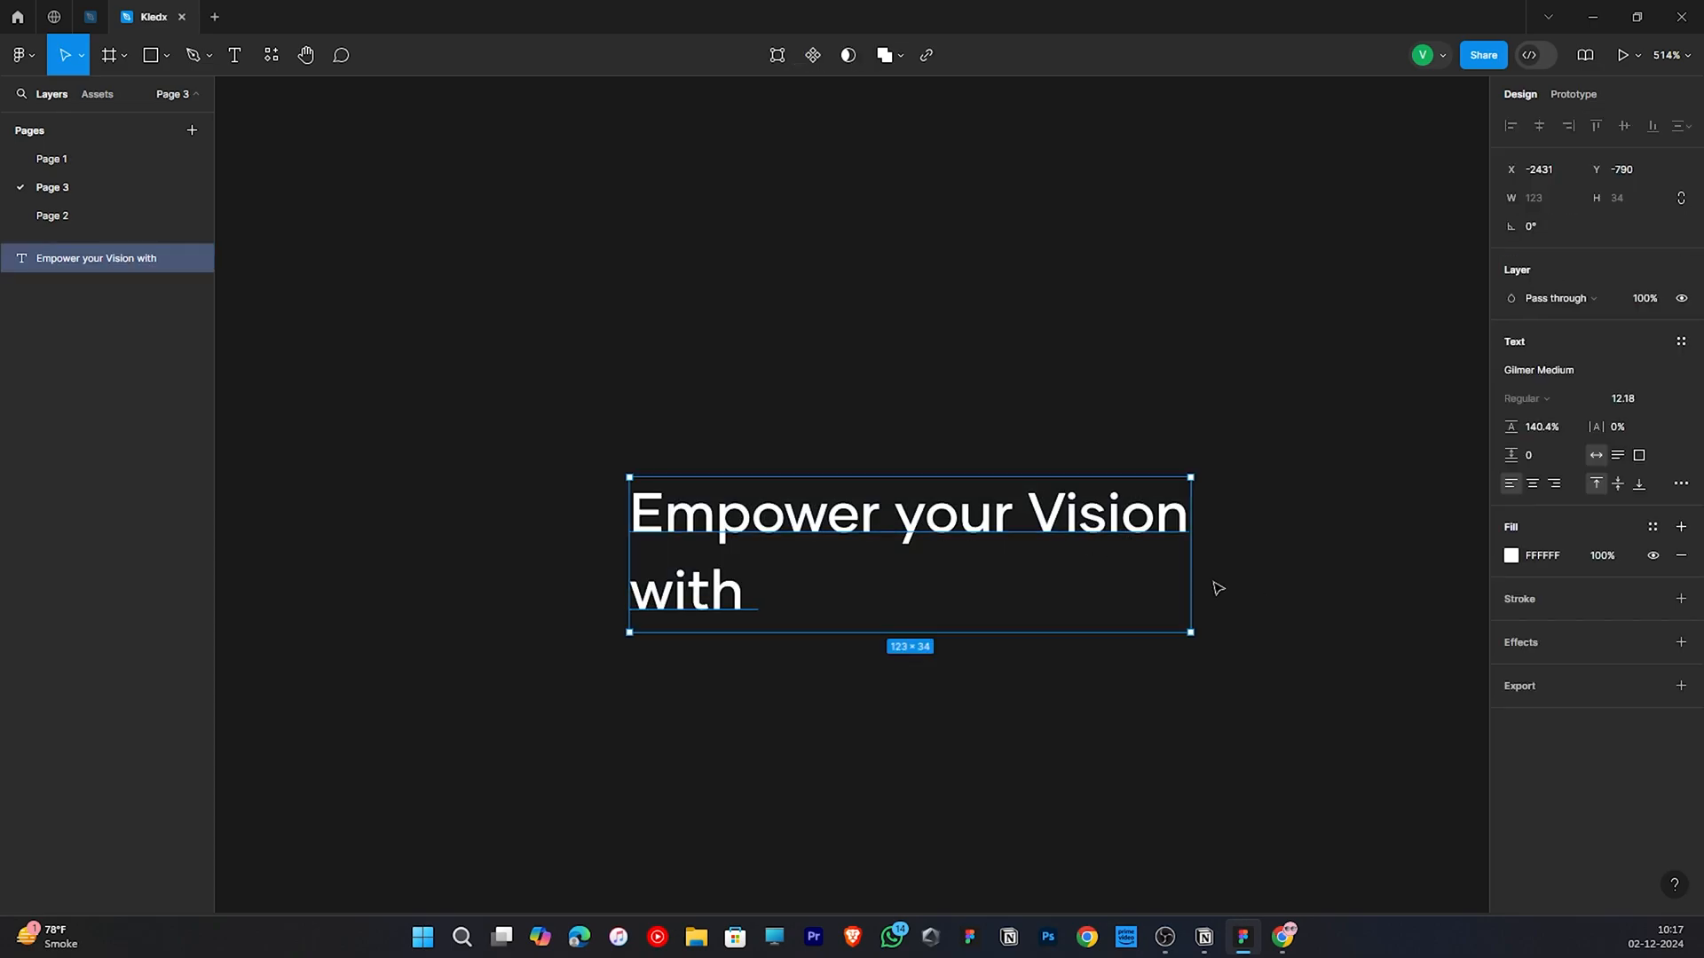
- Set the headline text's font size to 20
click(1631, 398)
text(20)
key(Return)
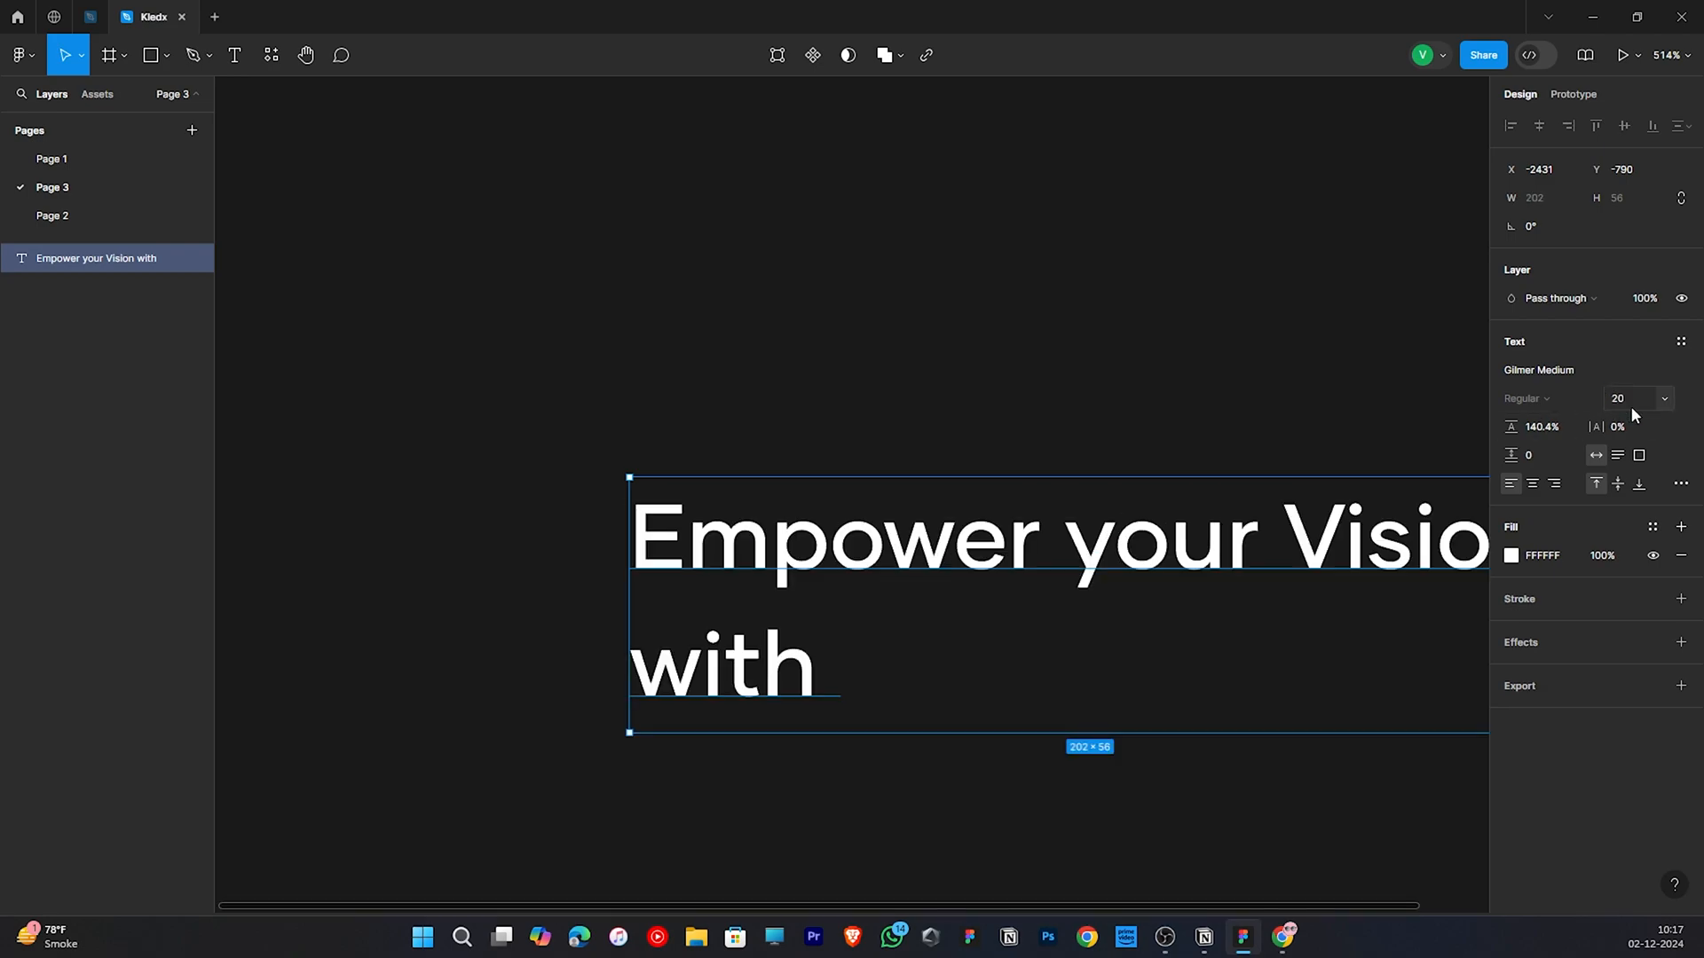
scroll(962, 464, right, 3)
scroll(962, 464, down, 3)
click(1071, 295)
click(1001, 511)
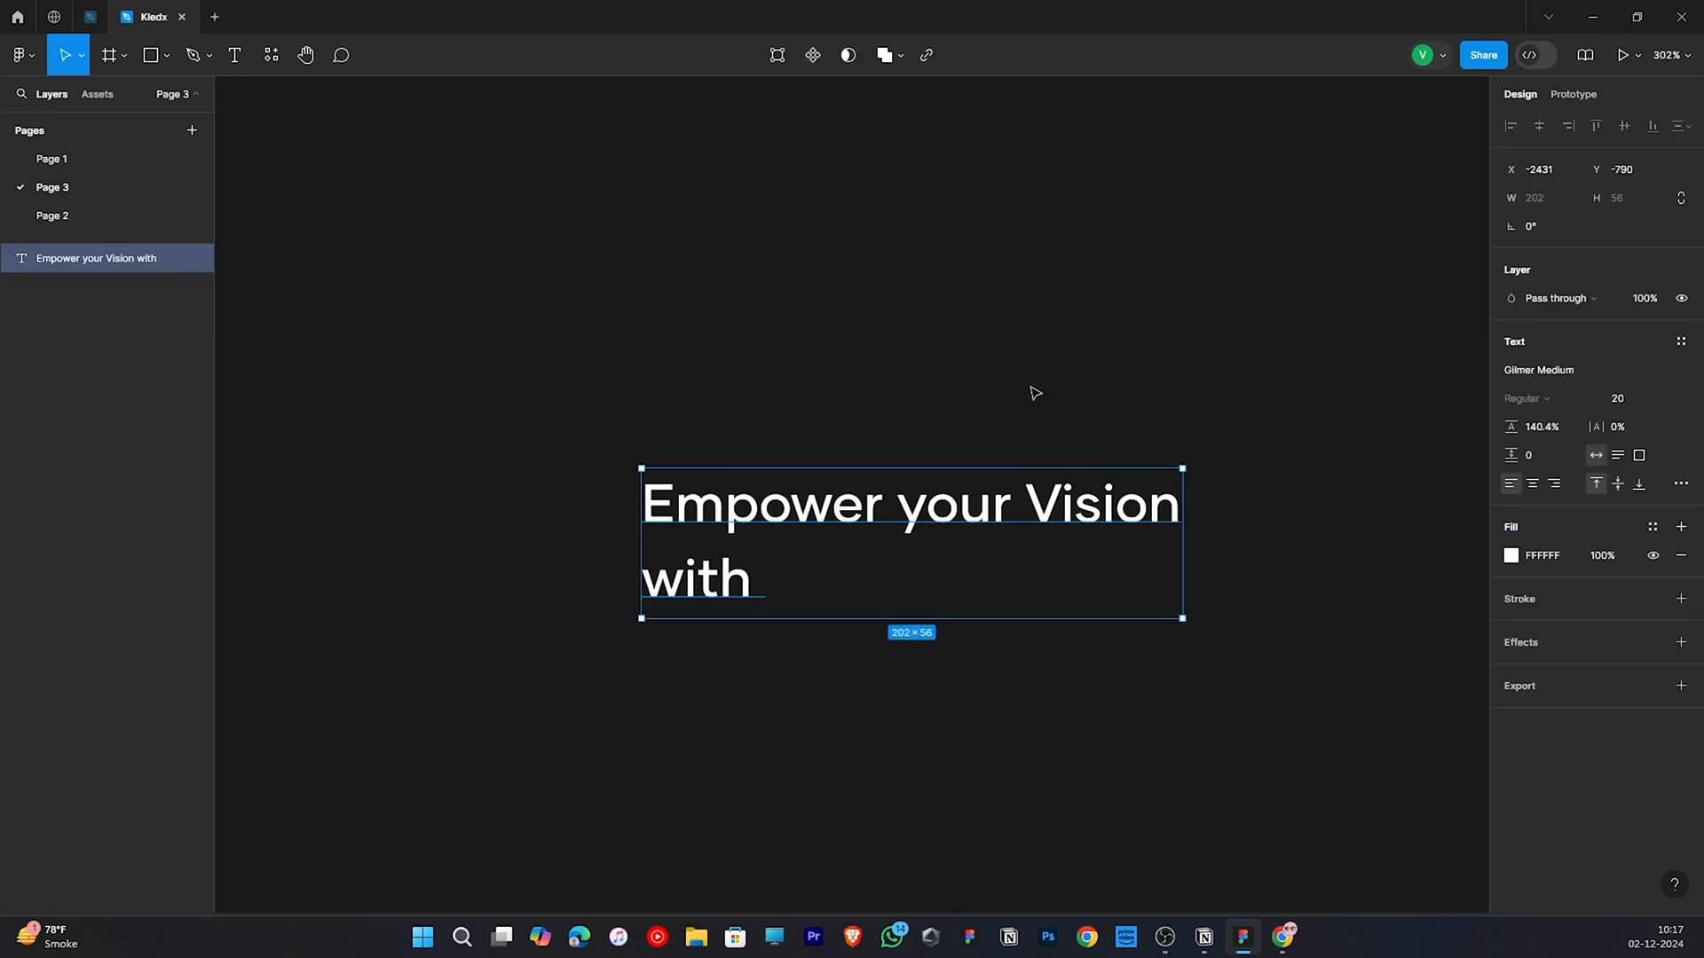
click(1034, 391)
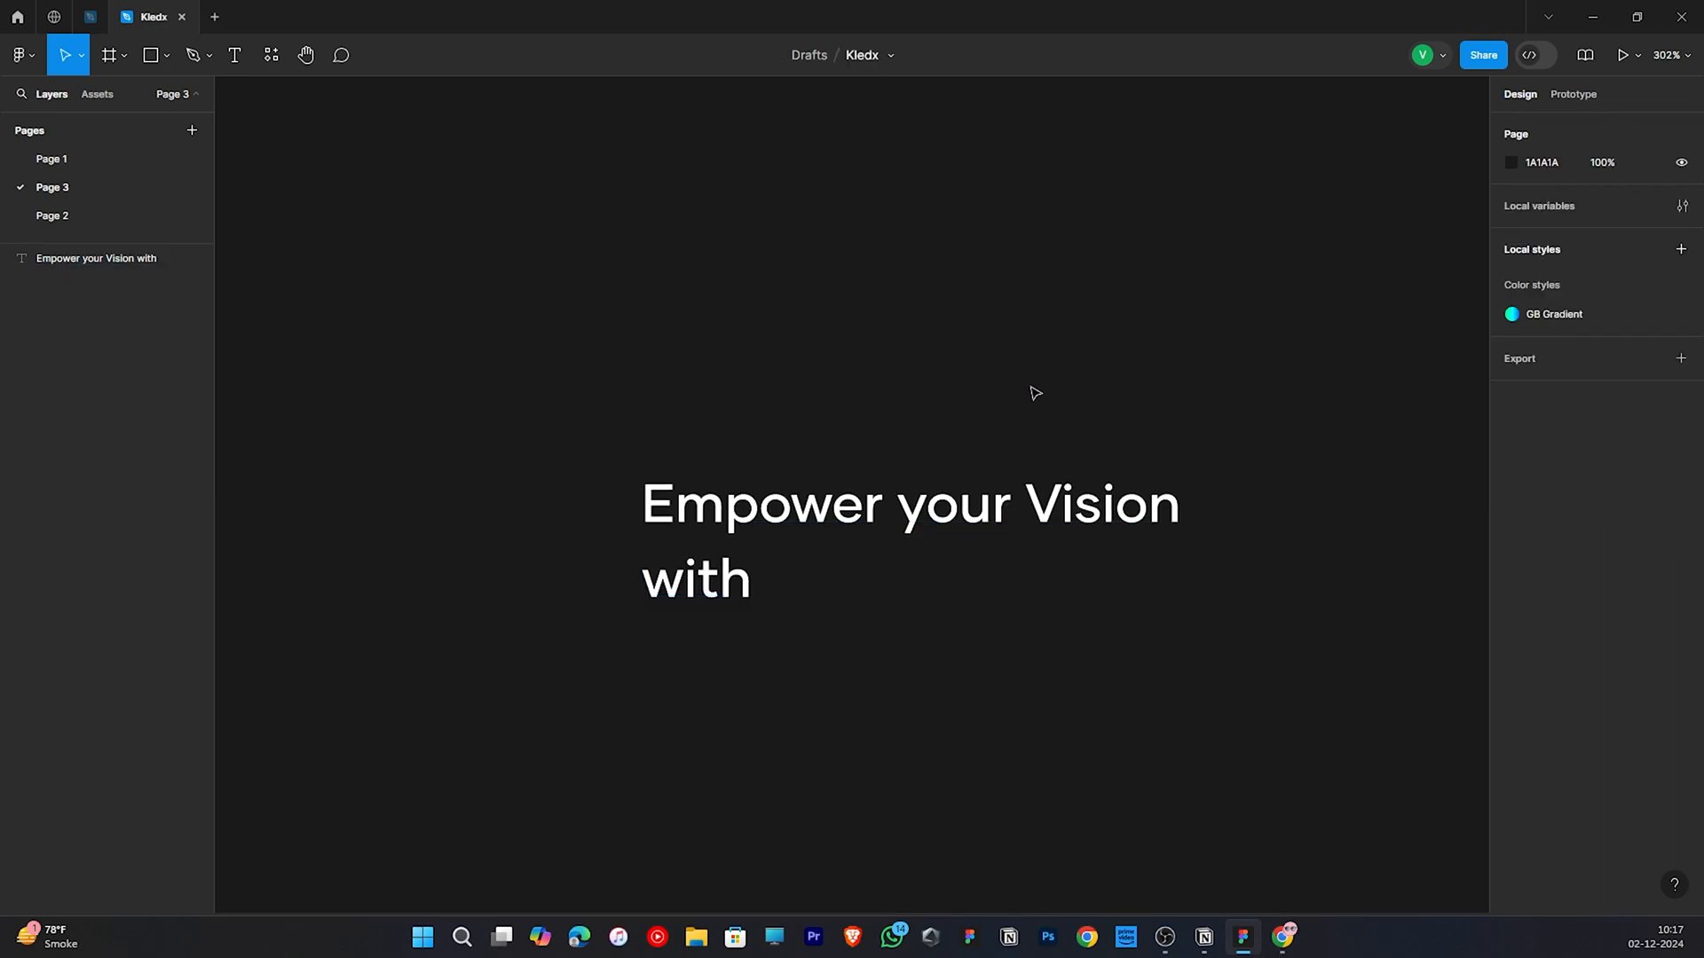
- Duplicate the headline as a separate text reading "Design" and place it directly after "with" on the second line
click(923, 502)
drag(922, 502, 914, 693)
key(Return)
text(De)
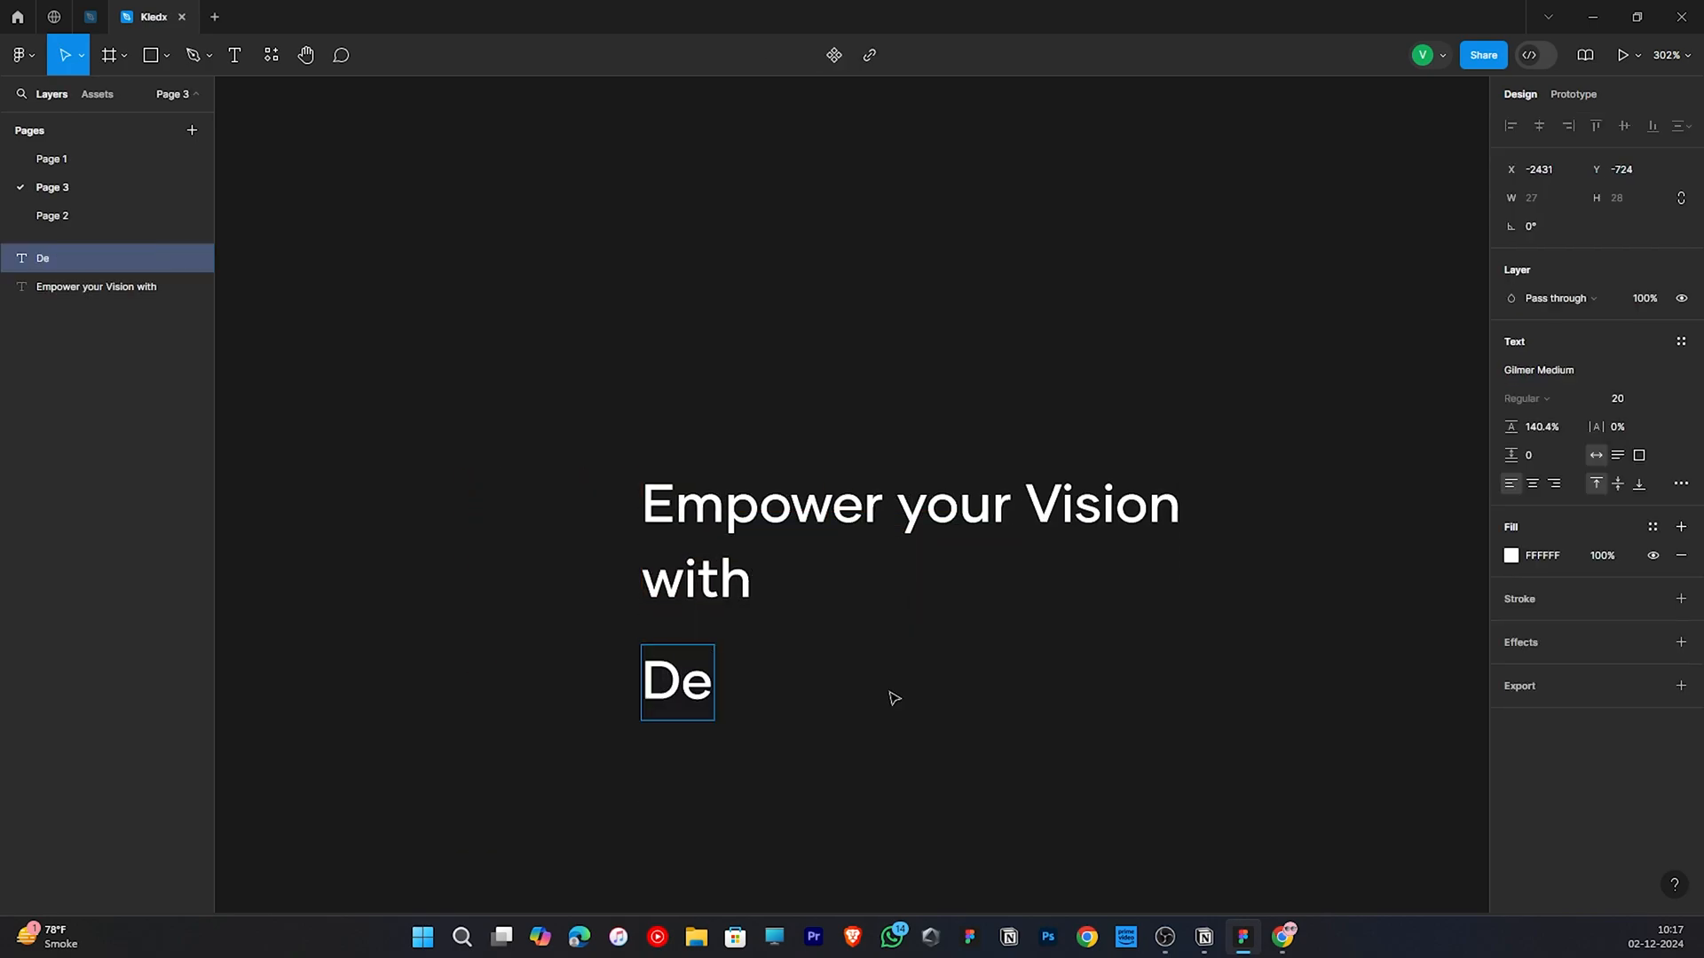
text(sign)
key(Escape)
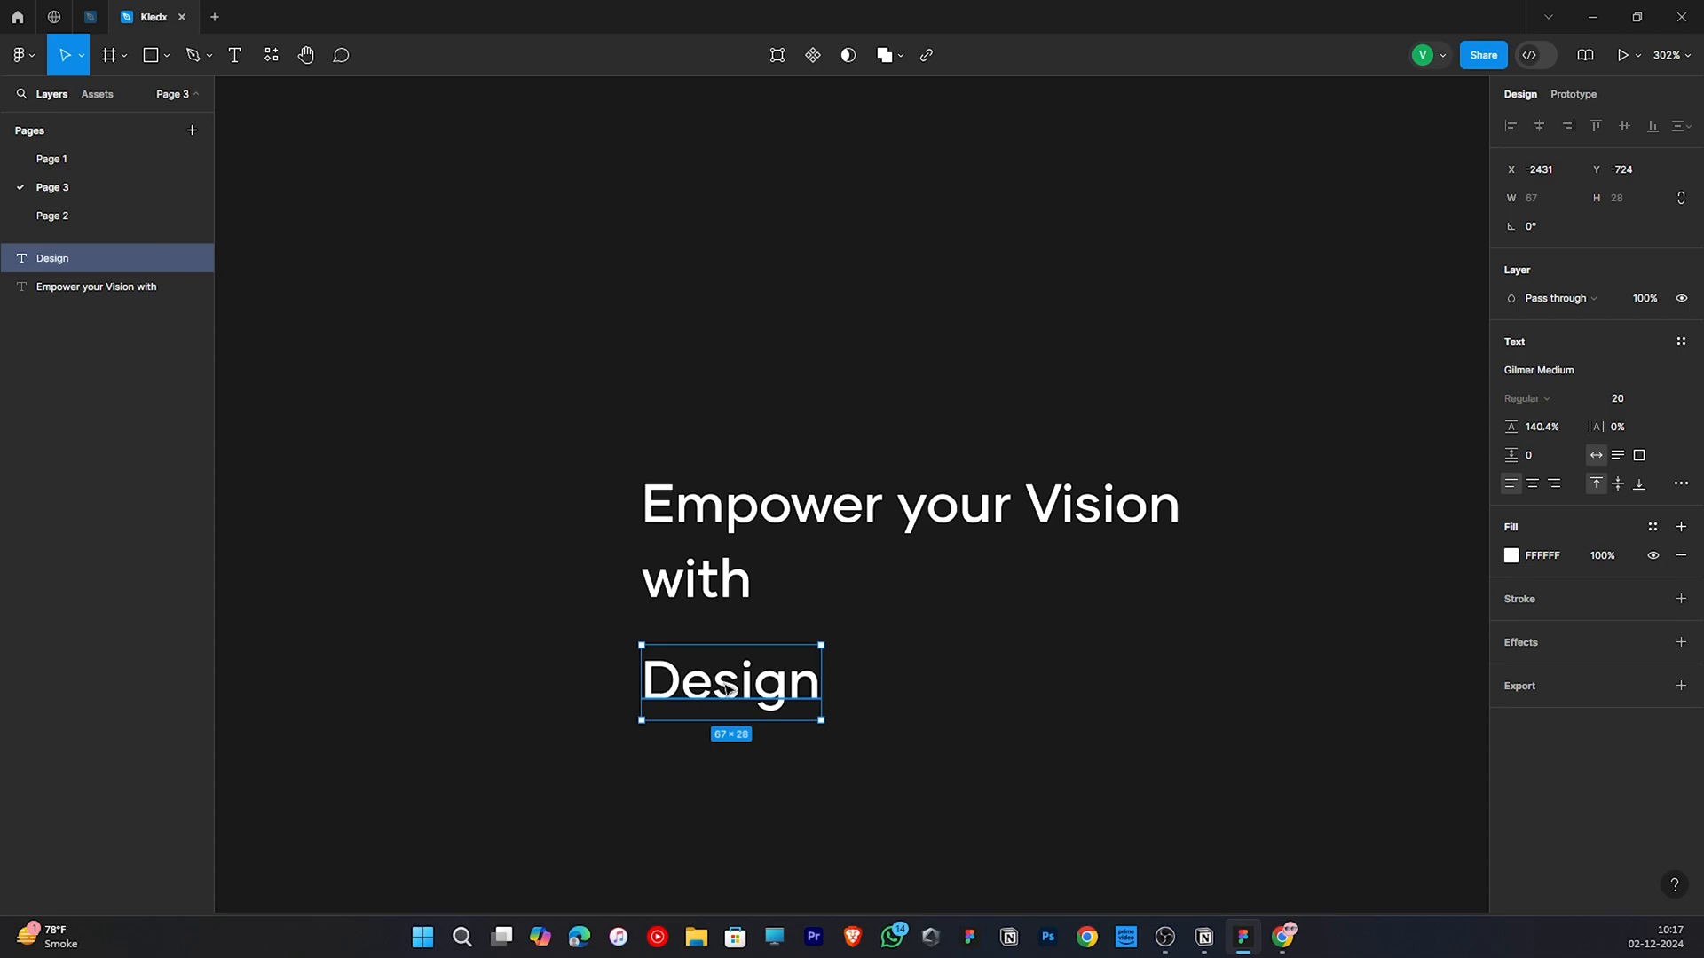
drag(728, 690, 851, 586)
click(857, 703)
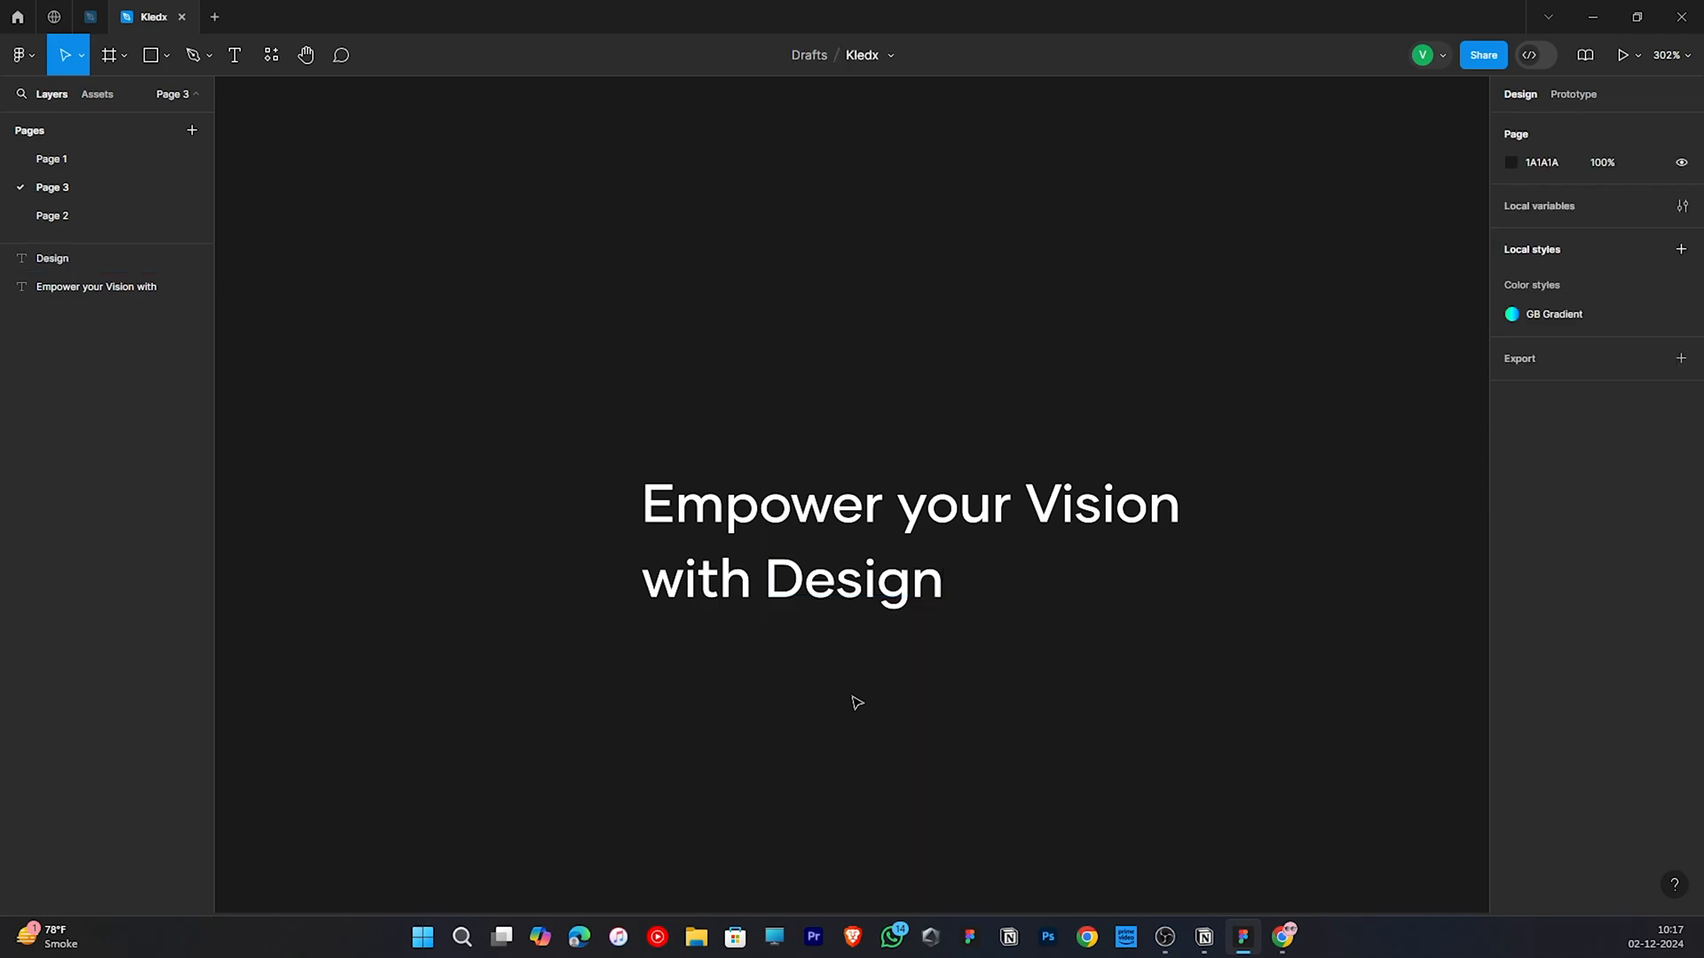
- Change the fill colour of the word "Design" to blue 0085FF
scroll(857, 703, right, 2)
double_click(761, 593)
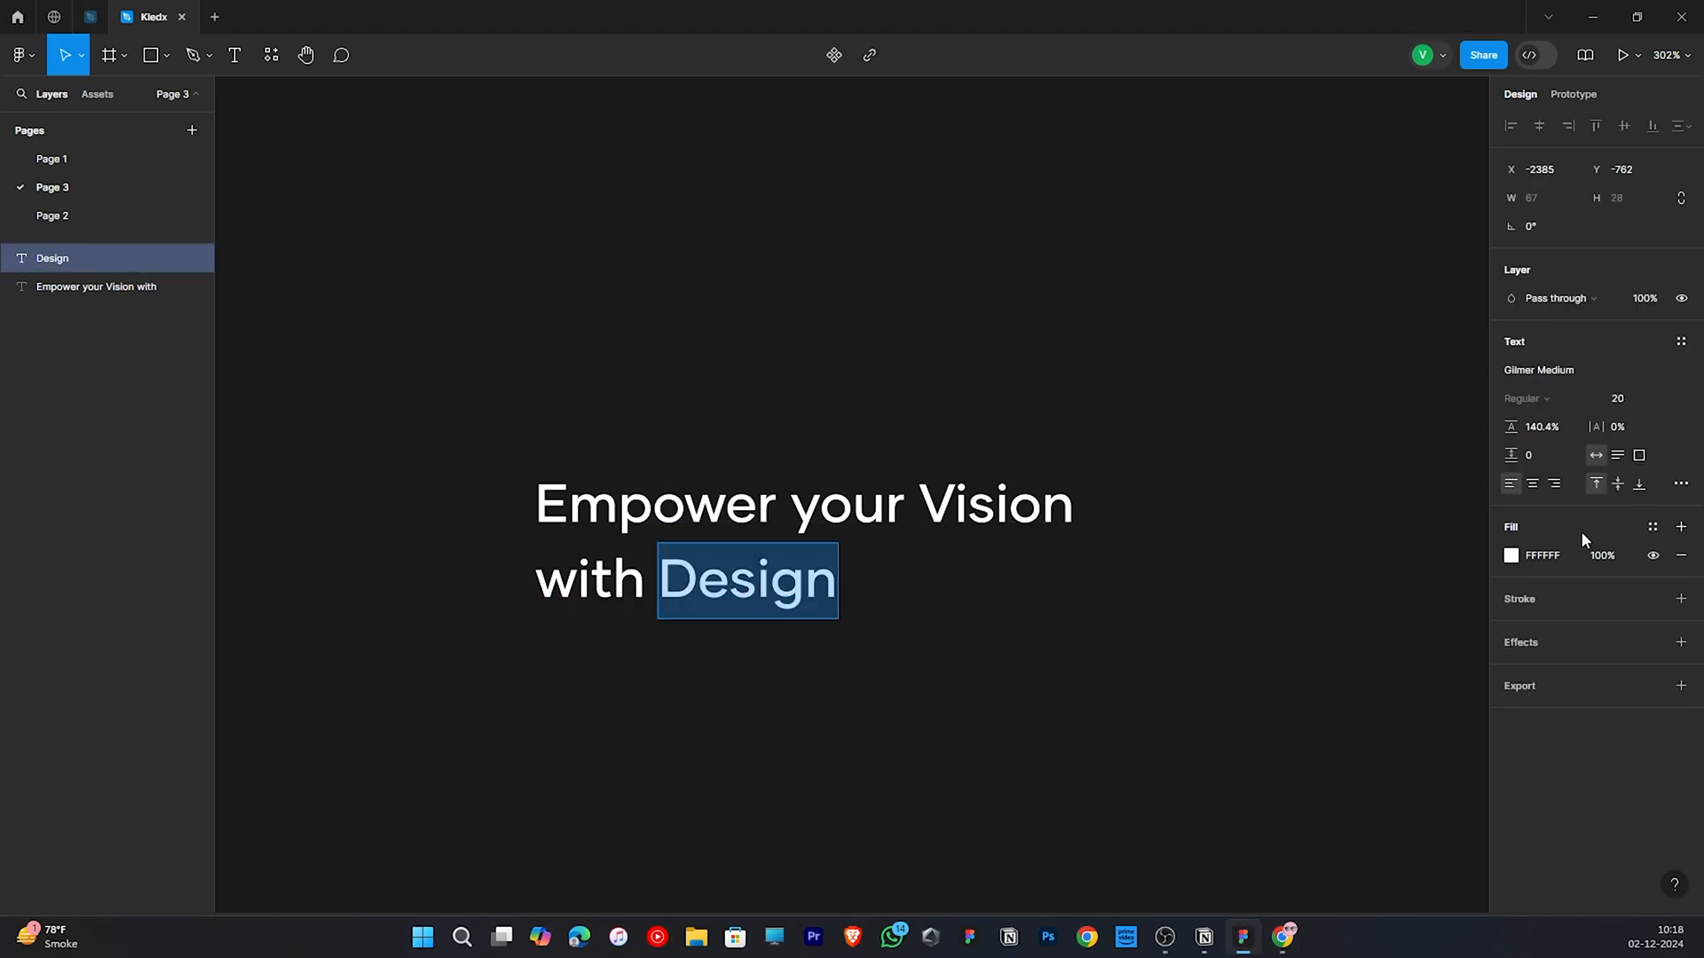
click(1511, 555)
click(1406, 689)
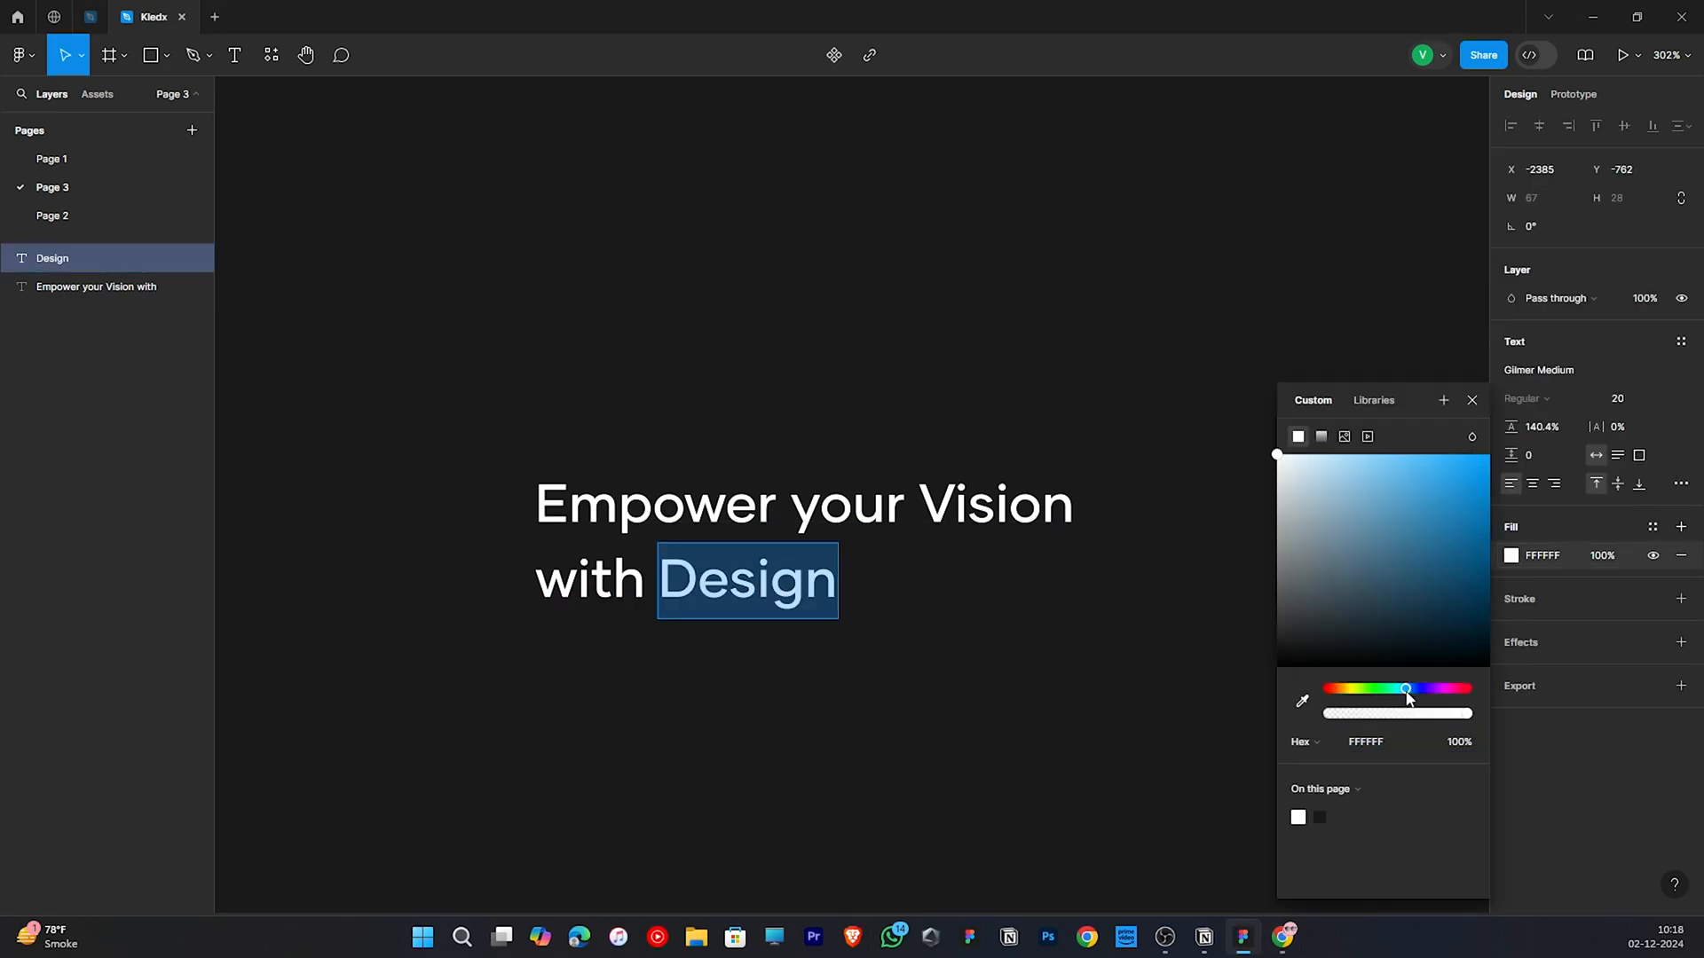
drag(1437, 462, 1553, 441)
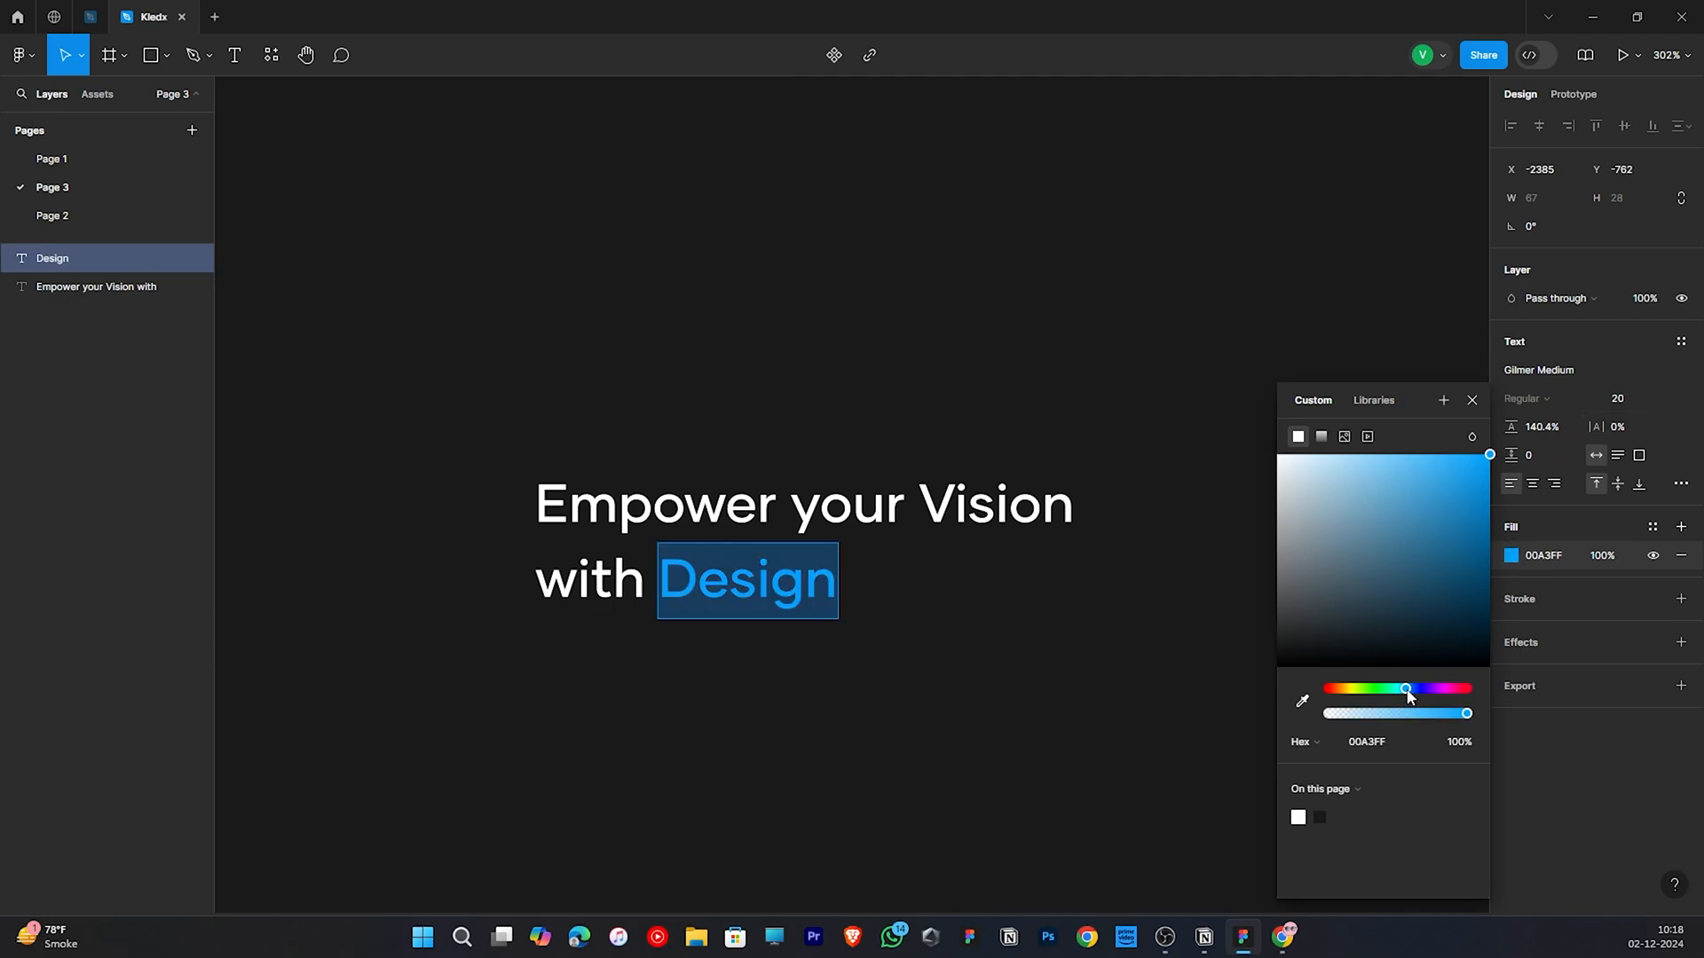
drag(1406, 689, 1411, 697)
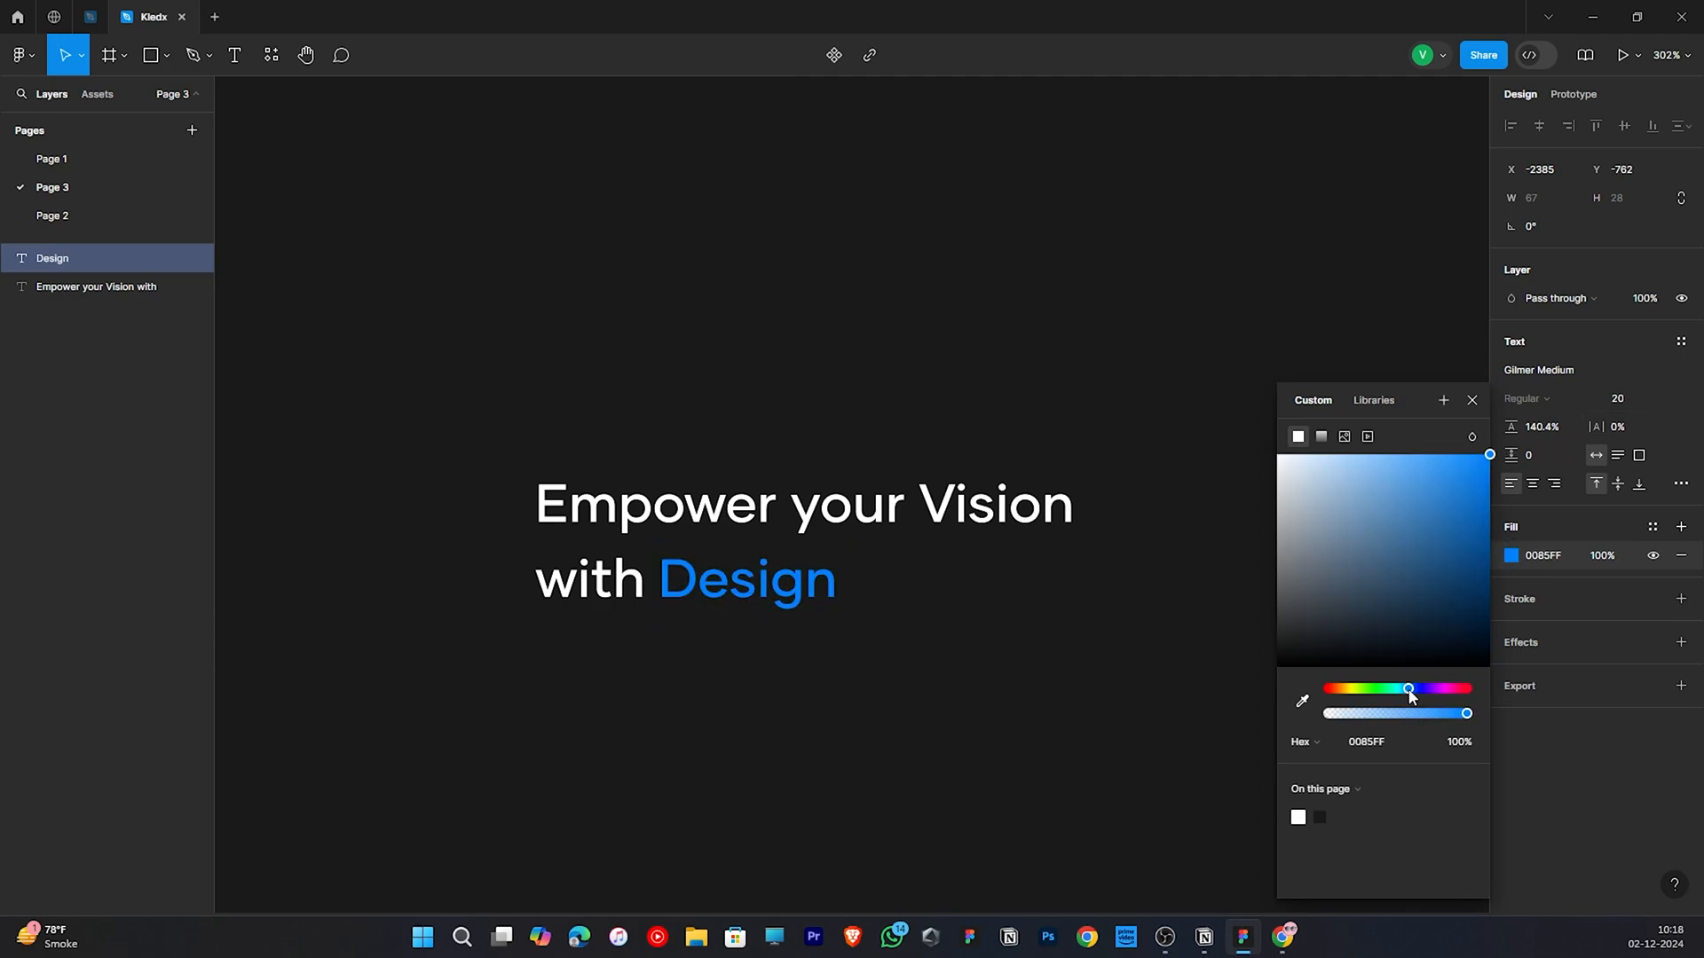
click(1473, 400)
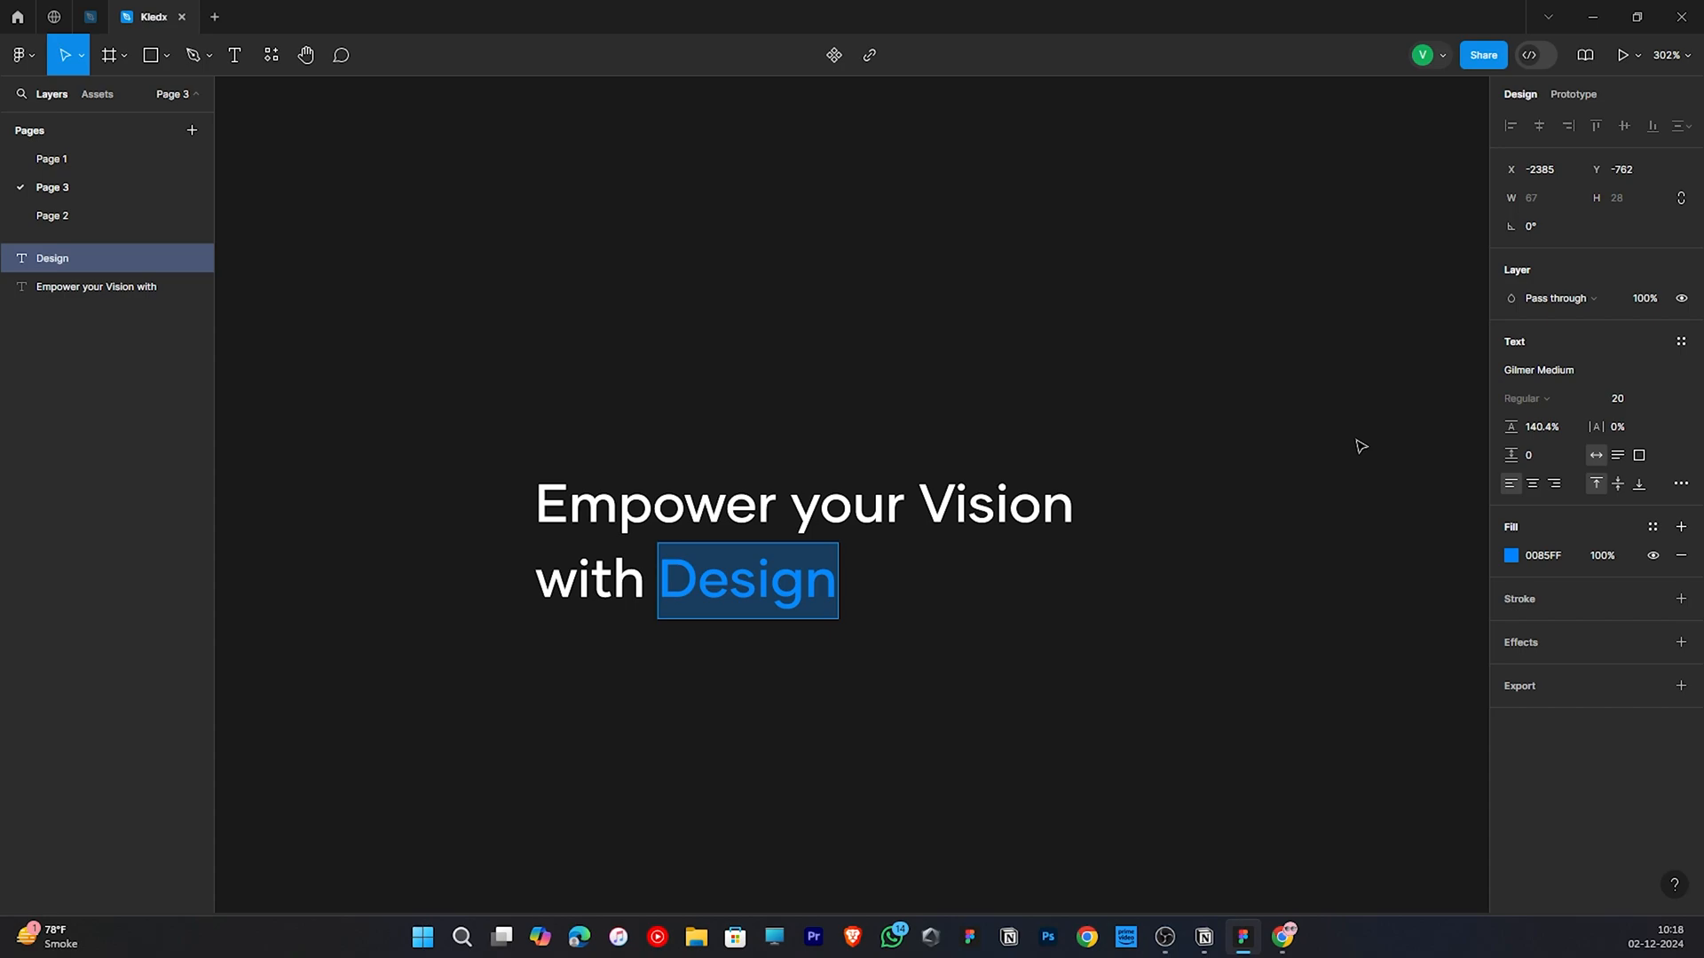
click(1361, 445)
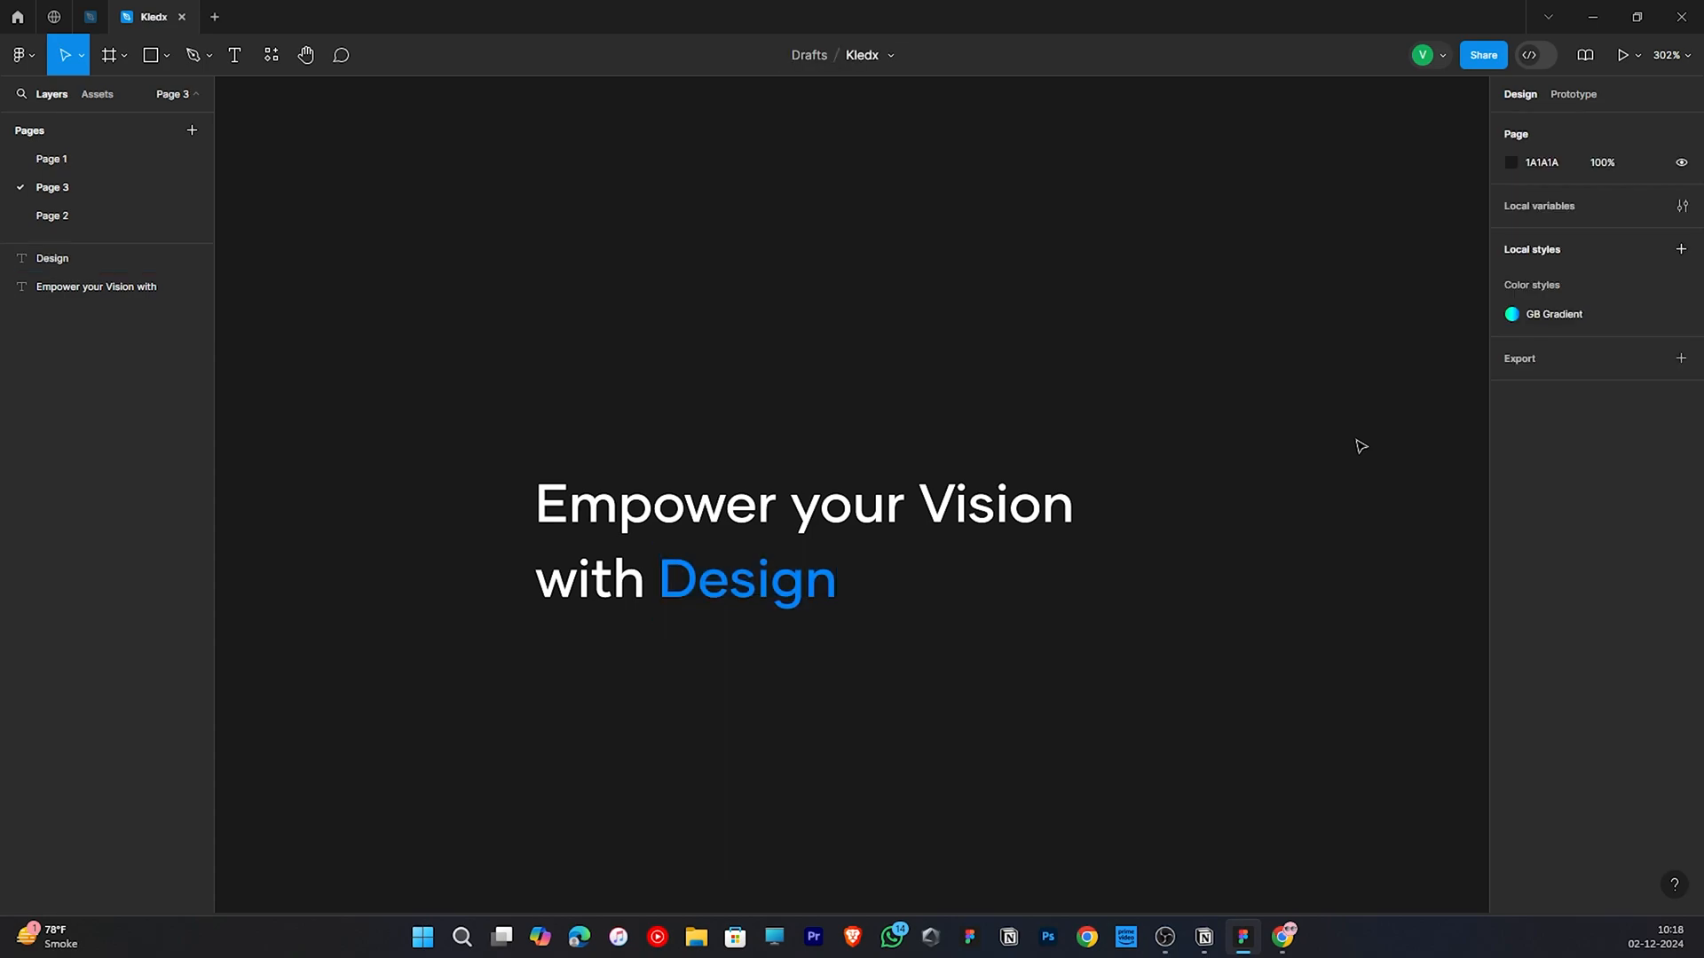
- Add the words "Innovation" and "Style" on separate lines below "Design" in the blue text layer
double_click(777, 593)
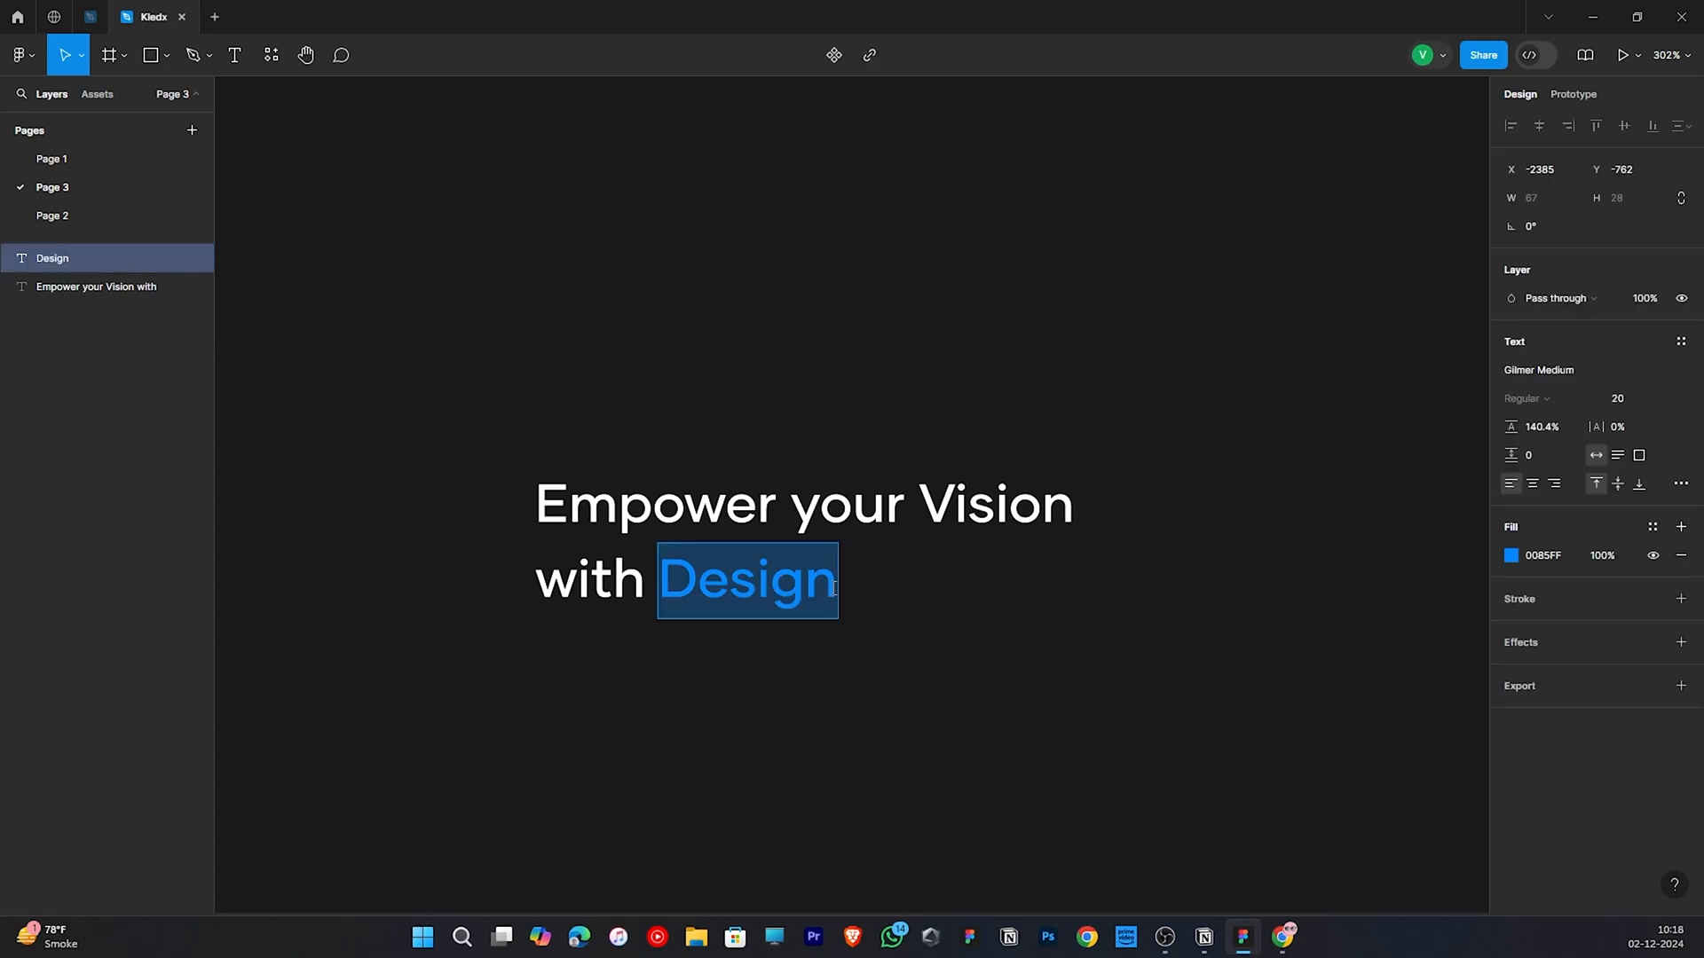
click(819, 584)
key(Return)
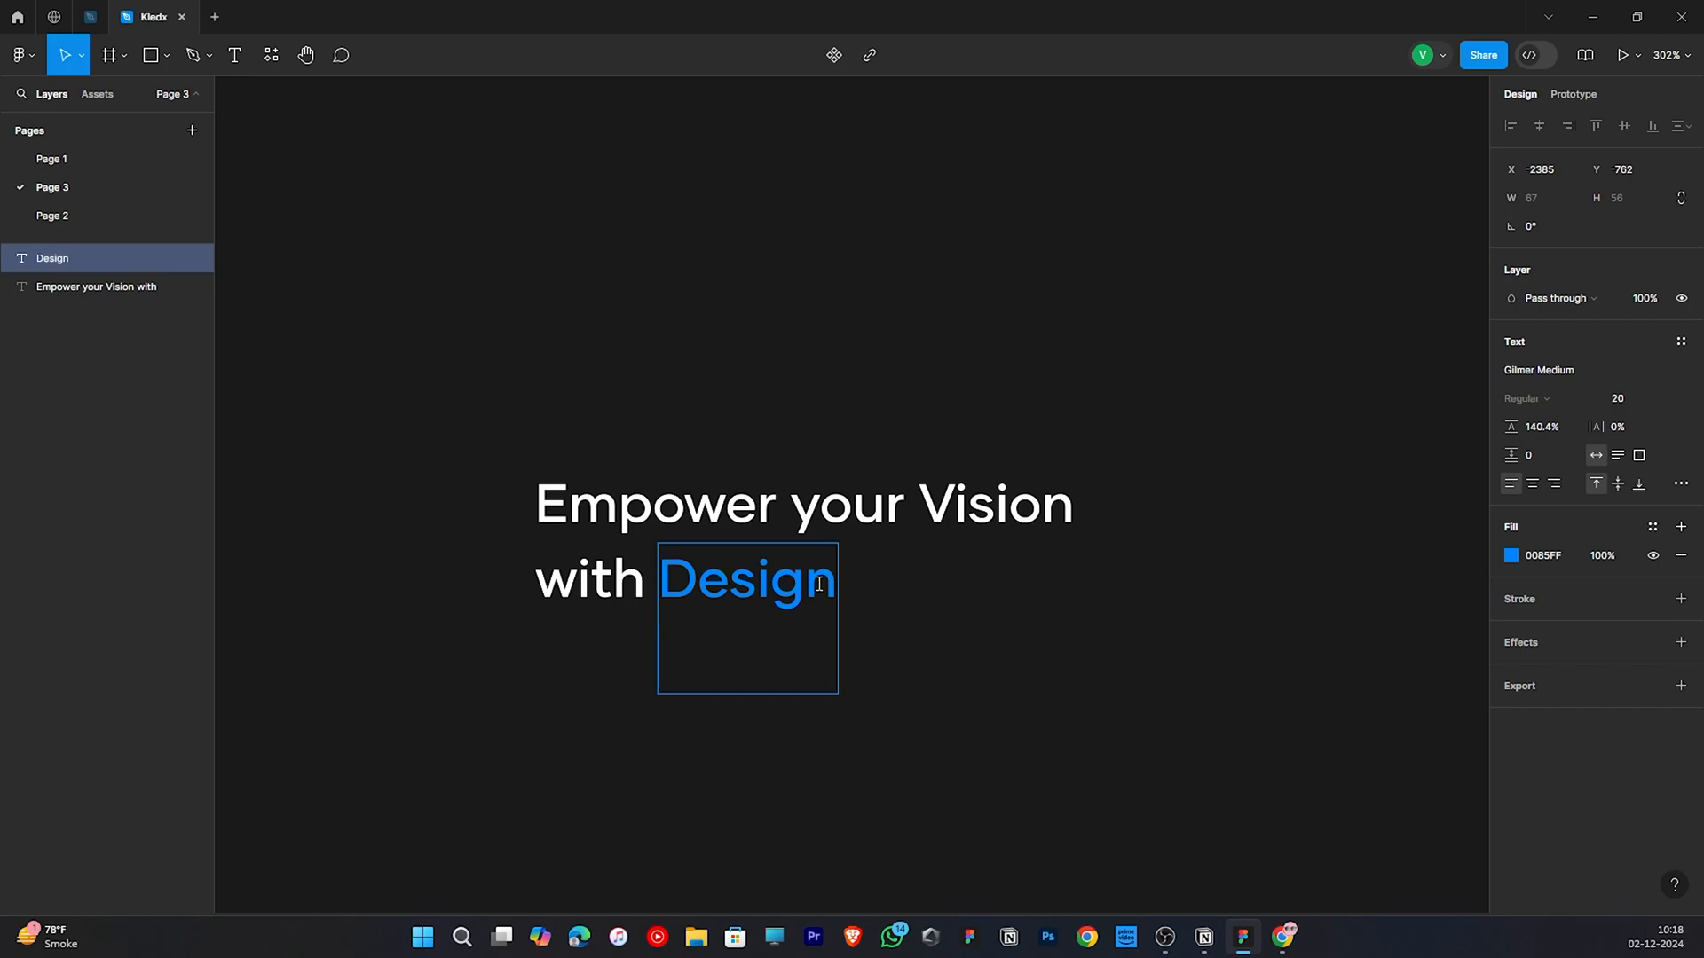
text(Innovation)
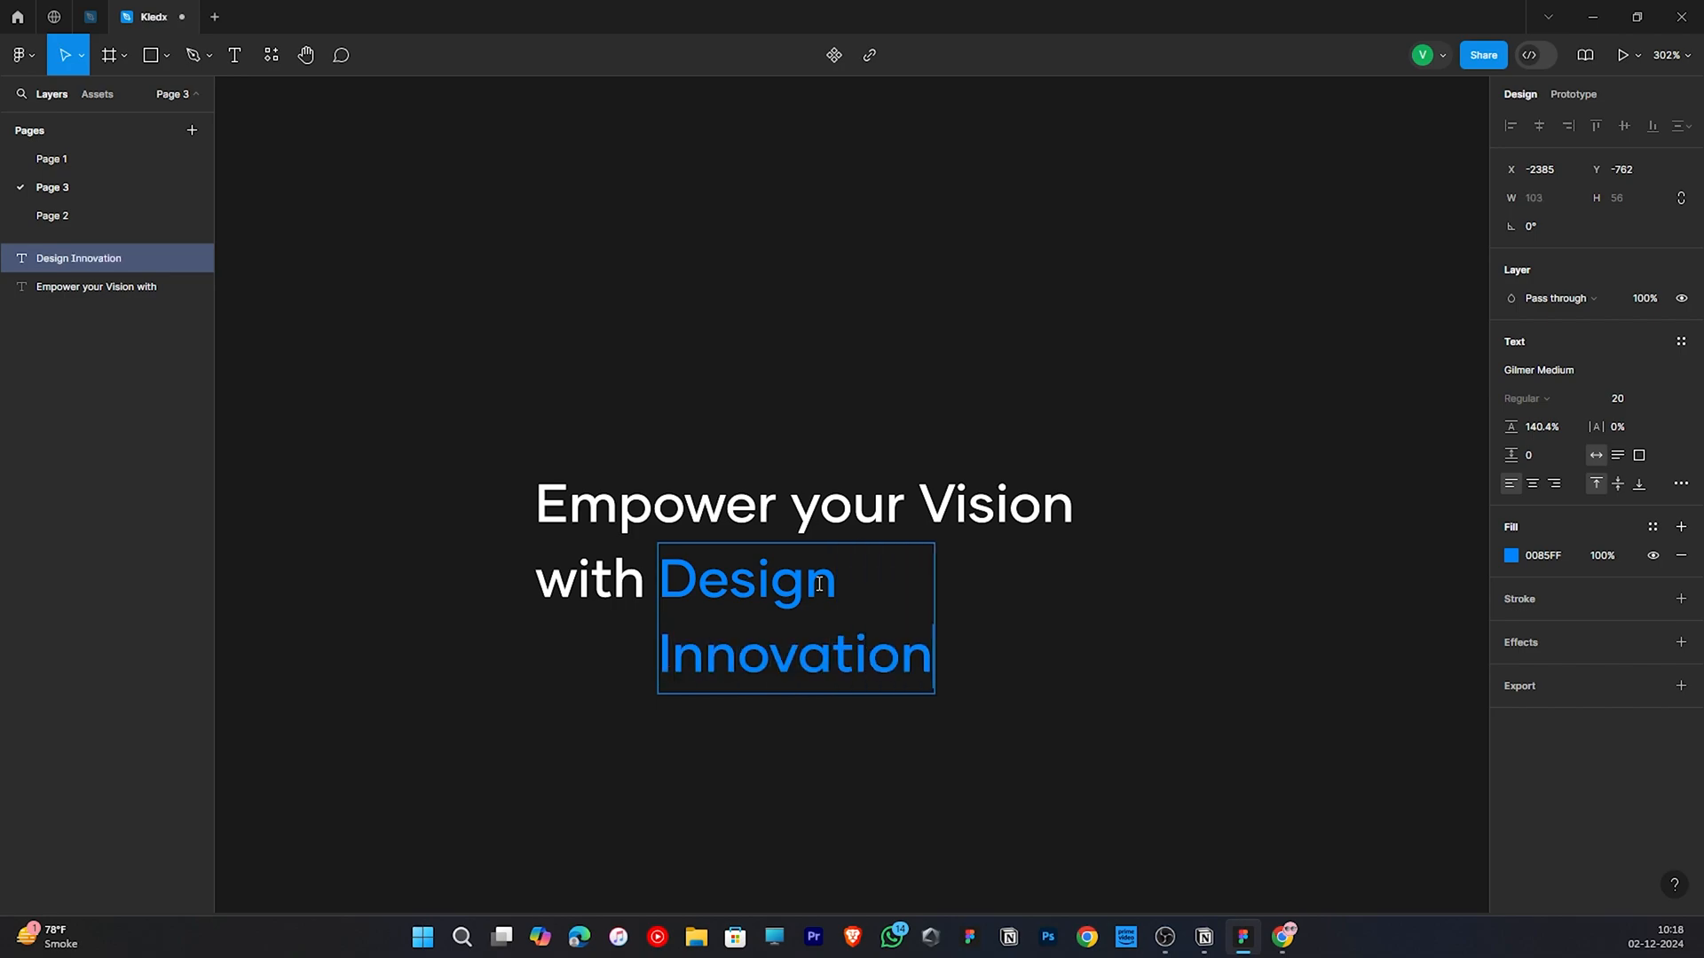
key(Return)
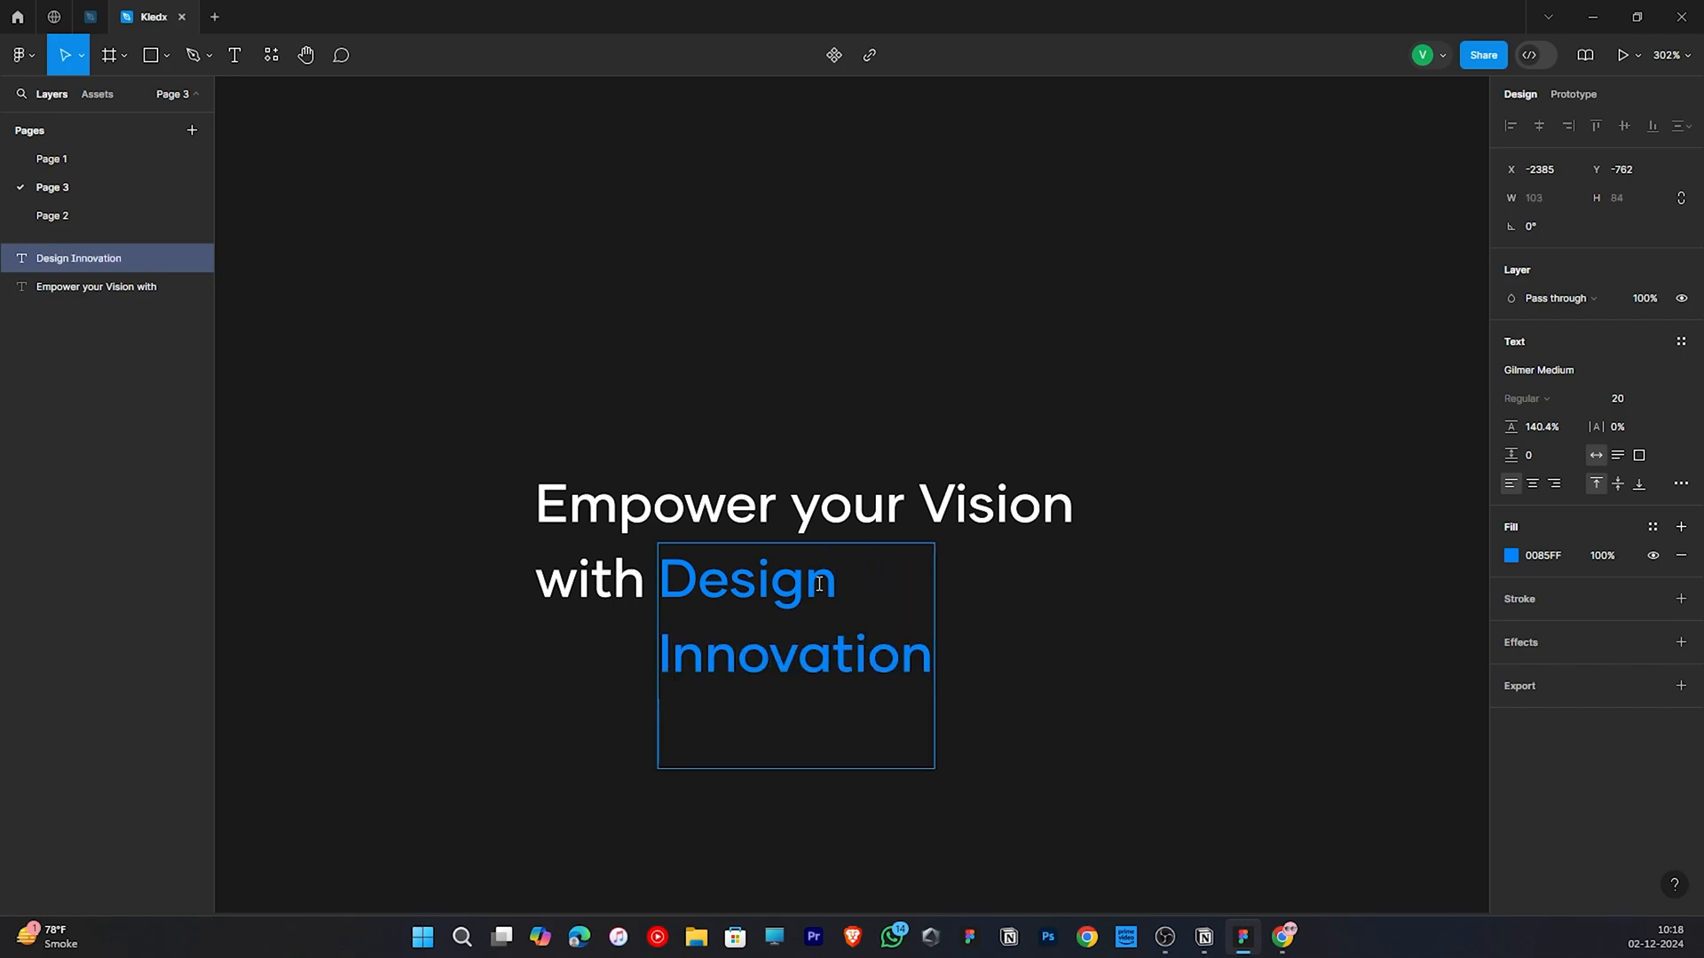
text(Style)
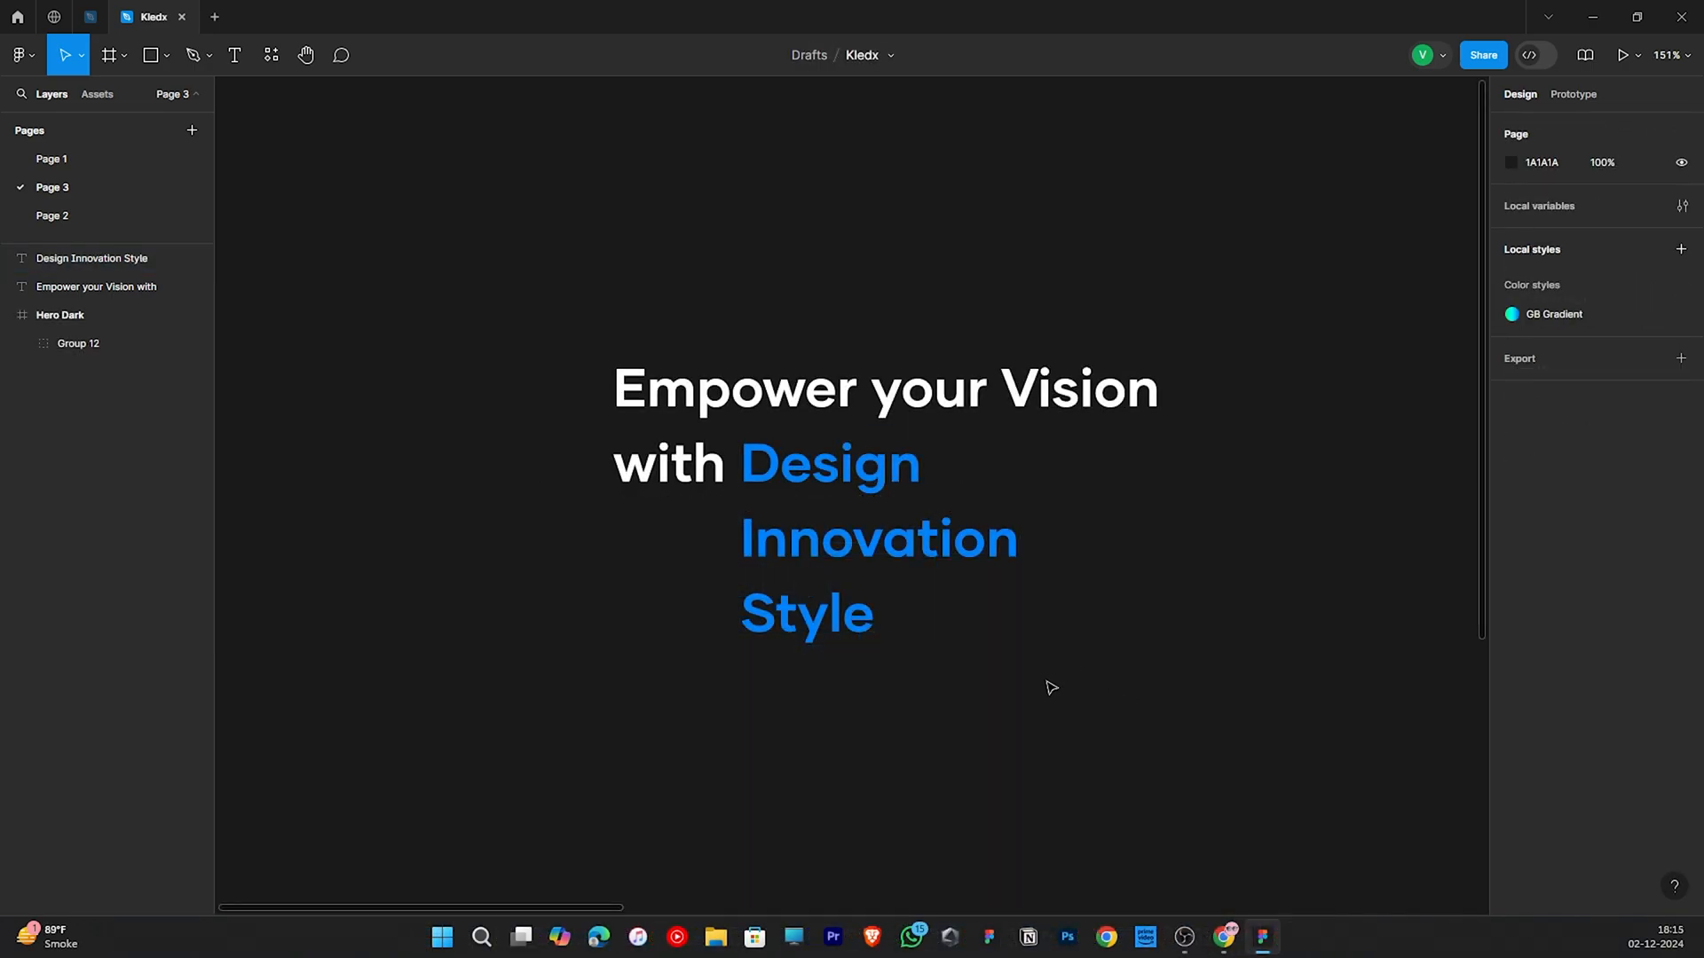
- Wrap the blue three-line text layer in its own frame
click(890, 482)
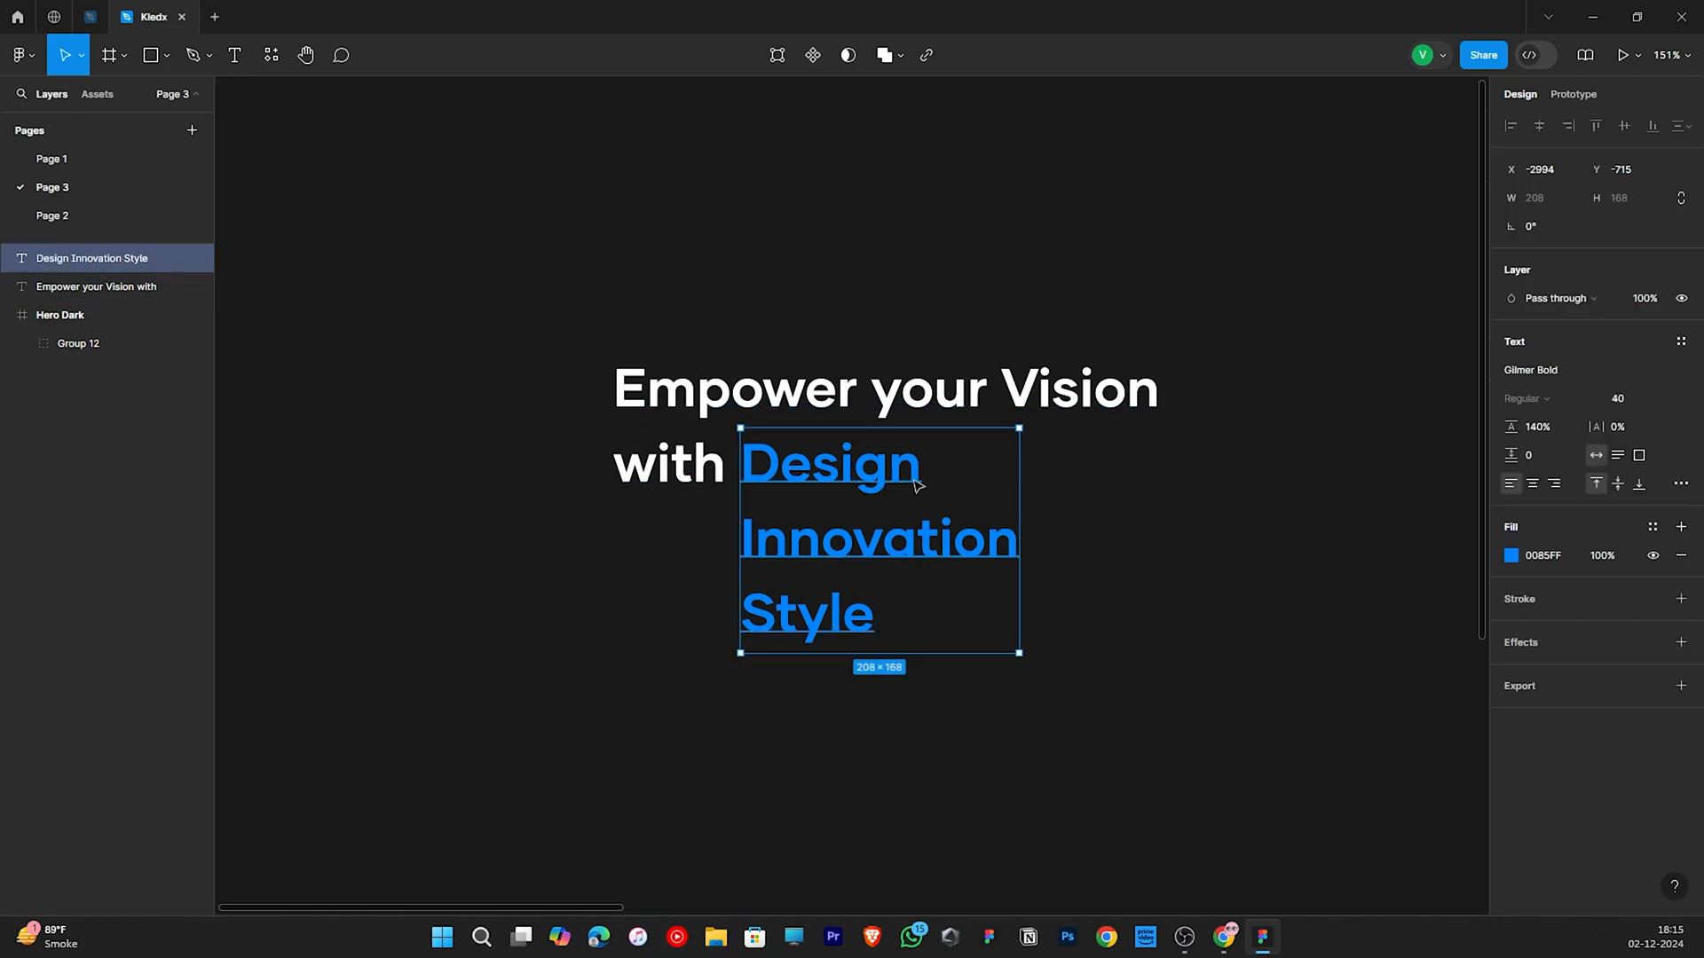
right_click(995, 497)
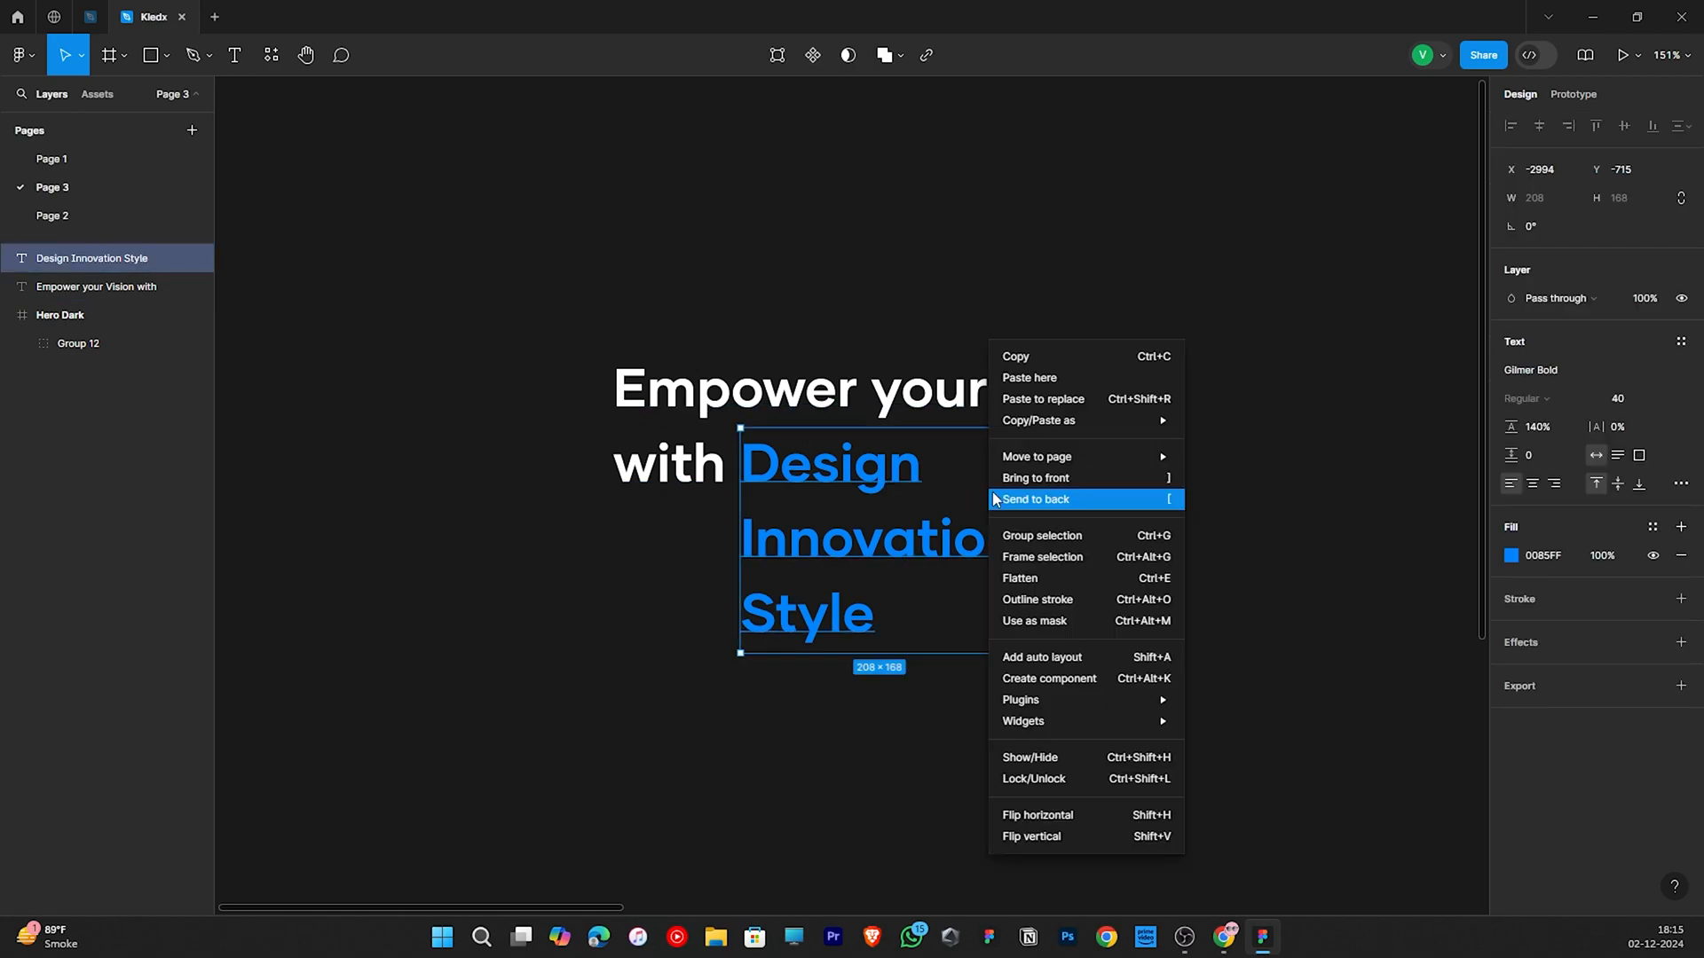
click(1093, 557)
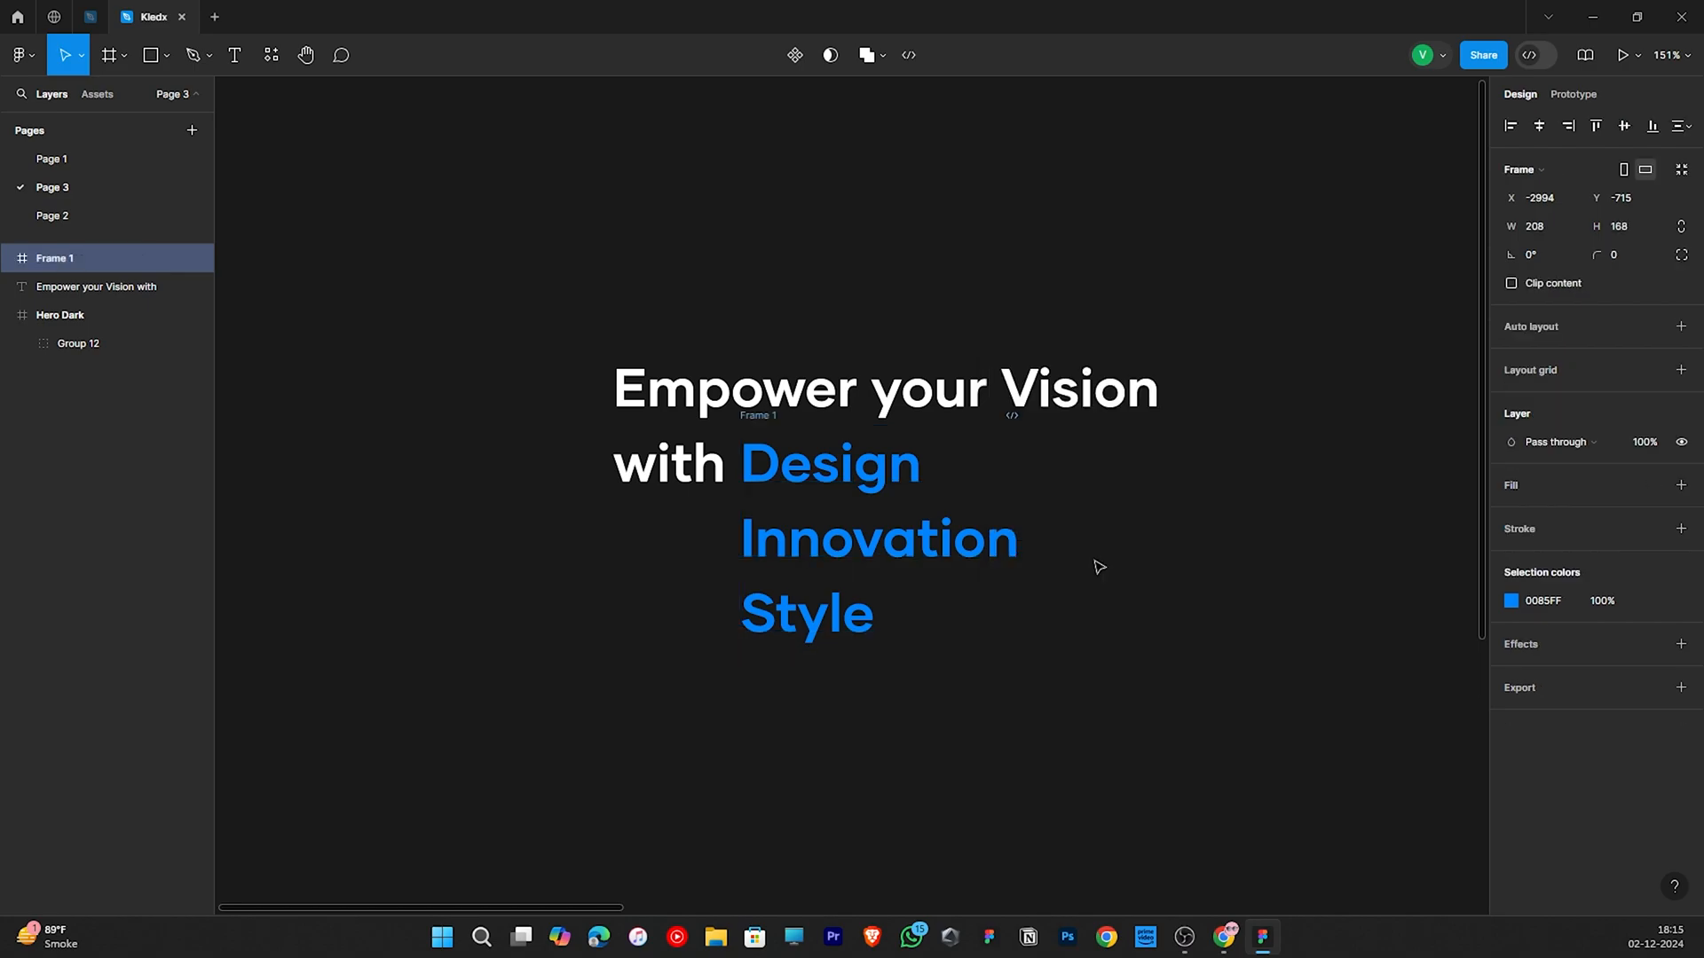
click(1127, 576)
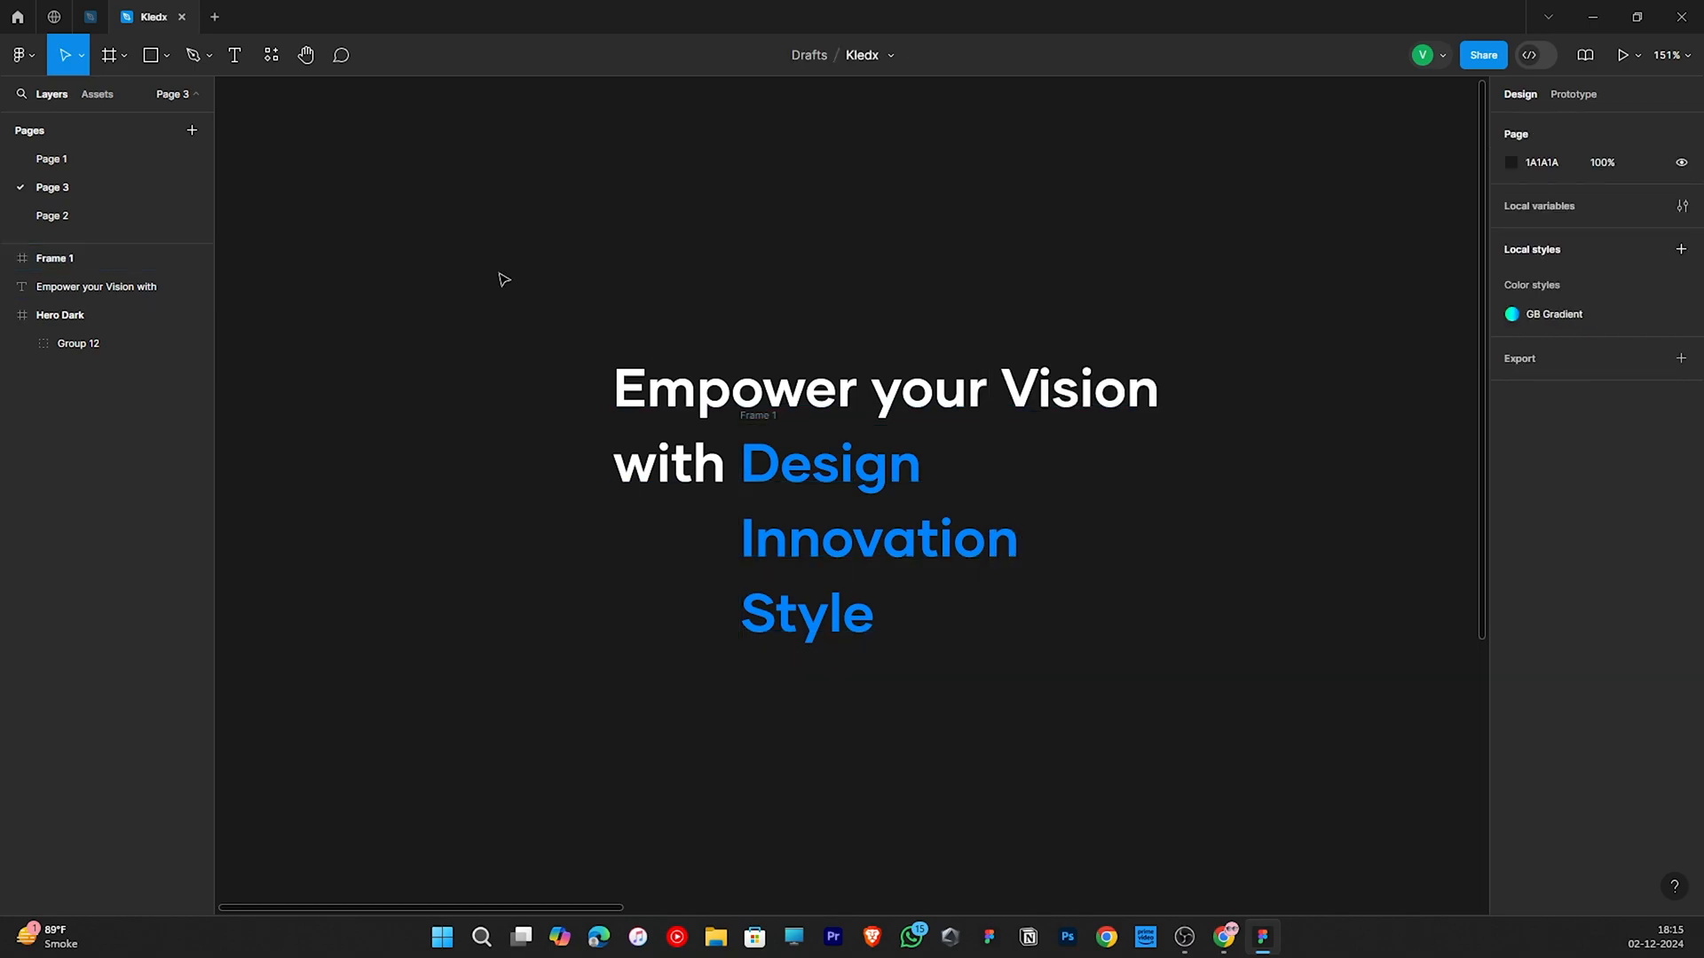
- Enable content clipping on the blue text's frame and shorten its height so only "Design" shows
click(877, 471)
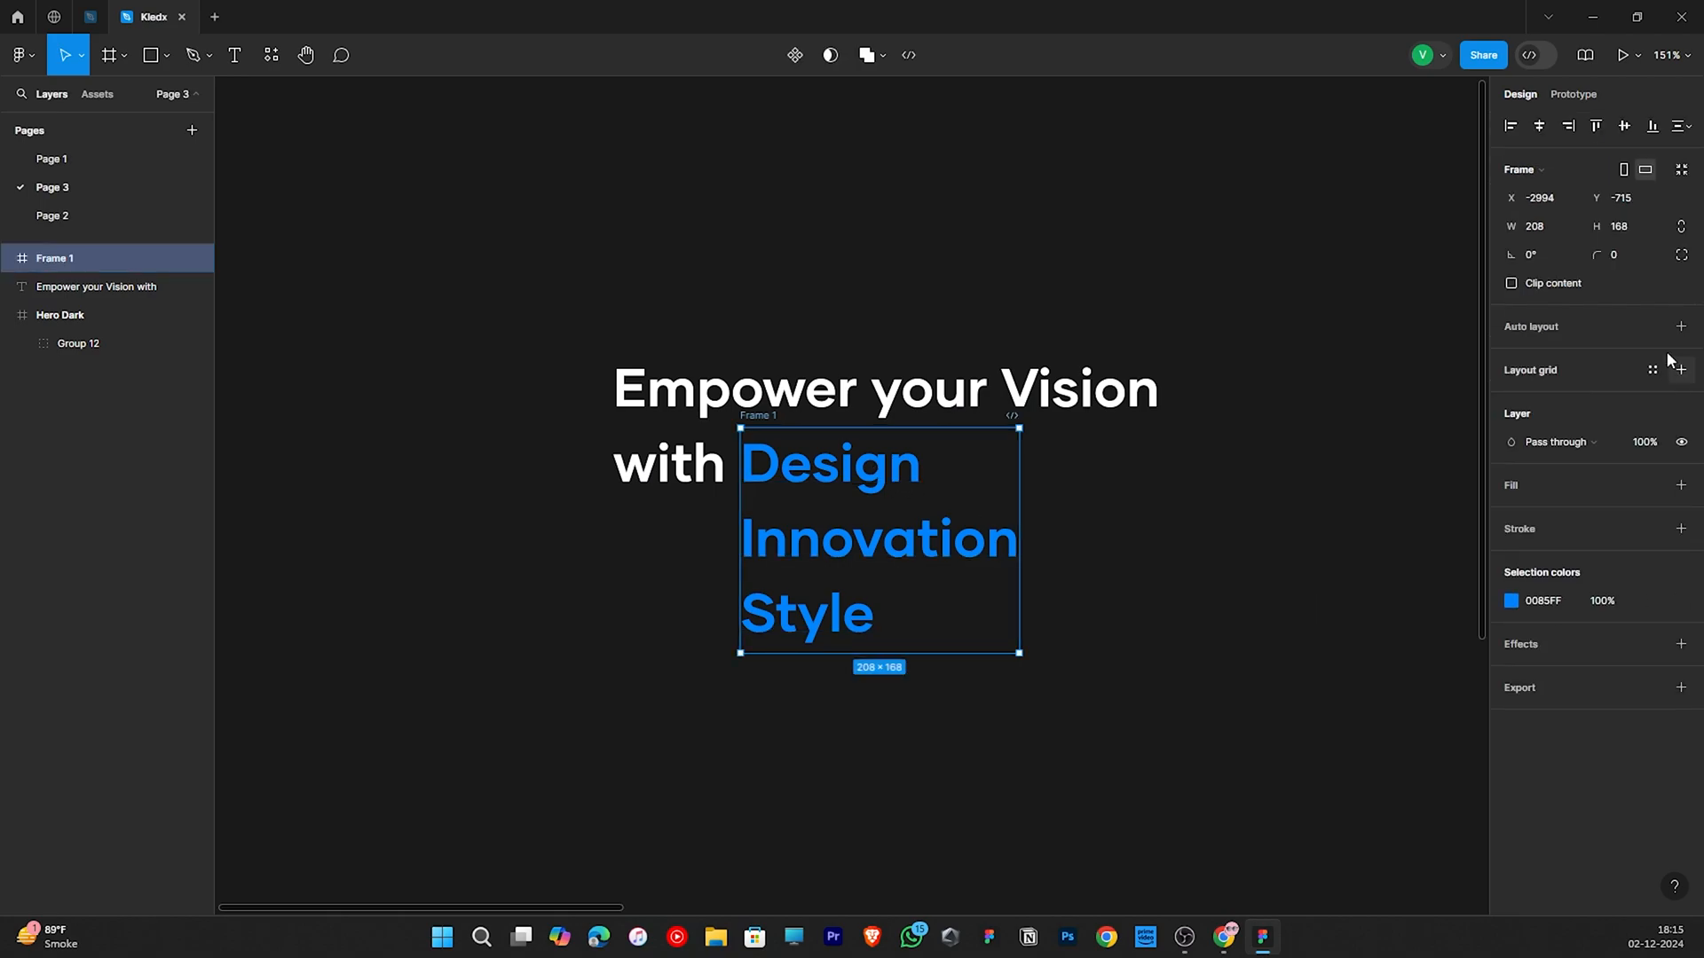
click(1512, 284)
drag(936, 653, 967, 504)
click(1040, 610)
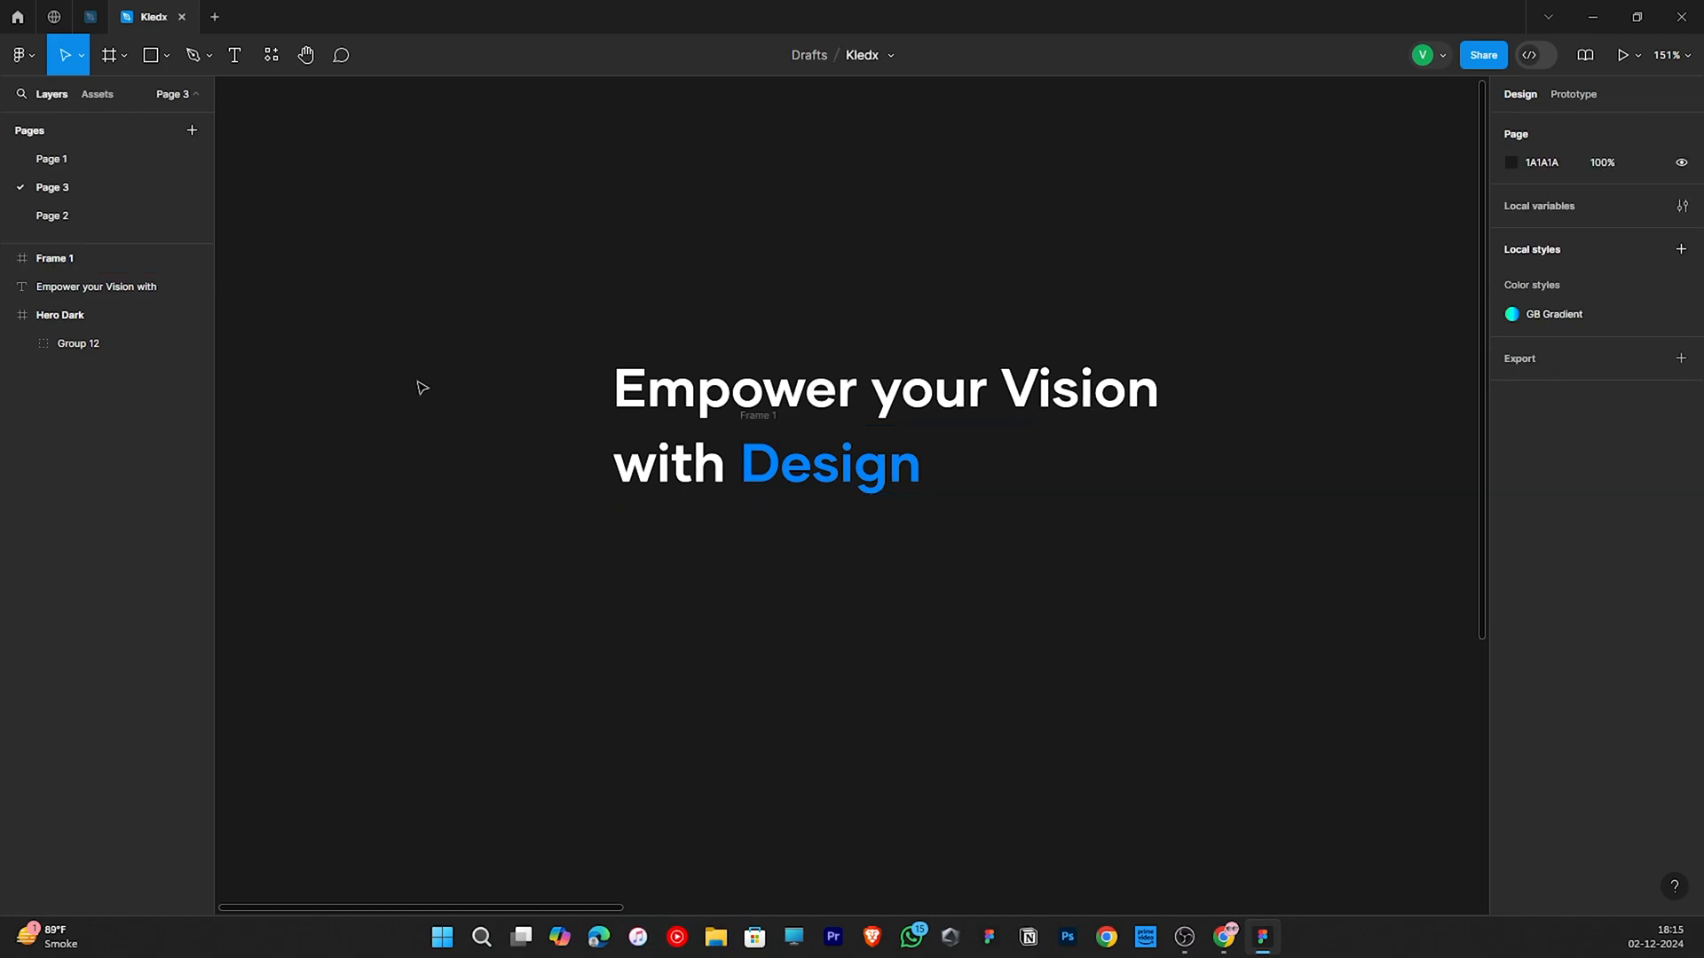
- Frame the white headline text and the clipped blue word frame together in one outer frame
drag(518, 244, 1205, 601)
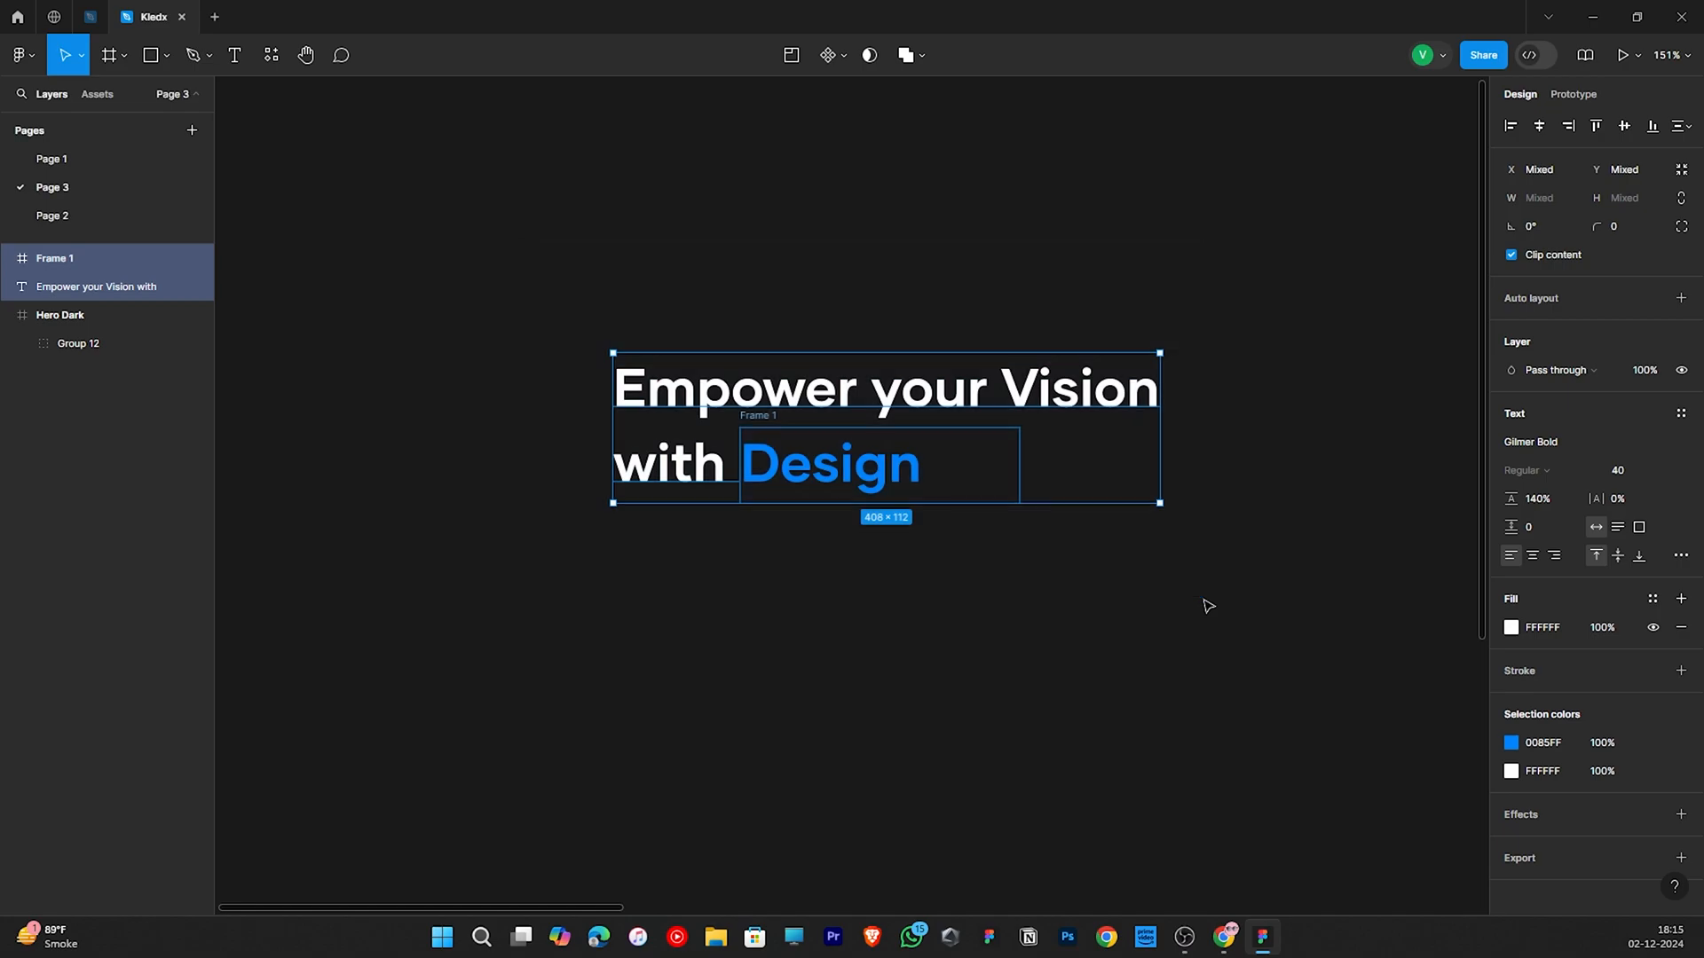
right_click(1090, 453)
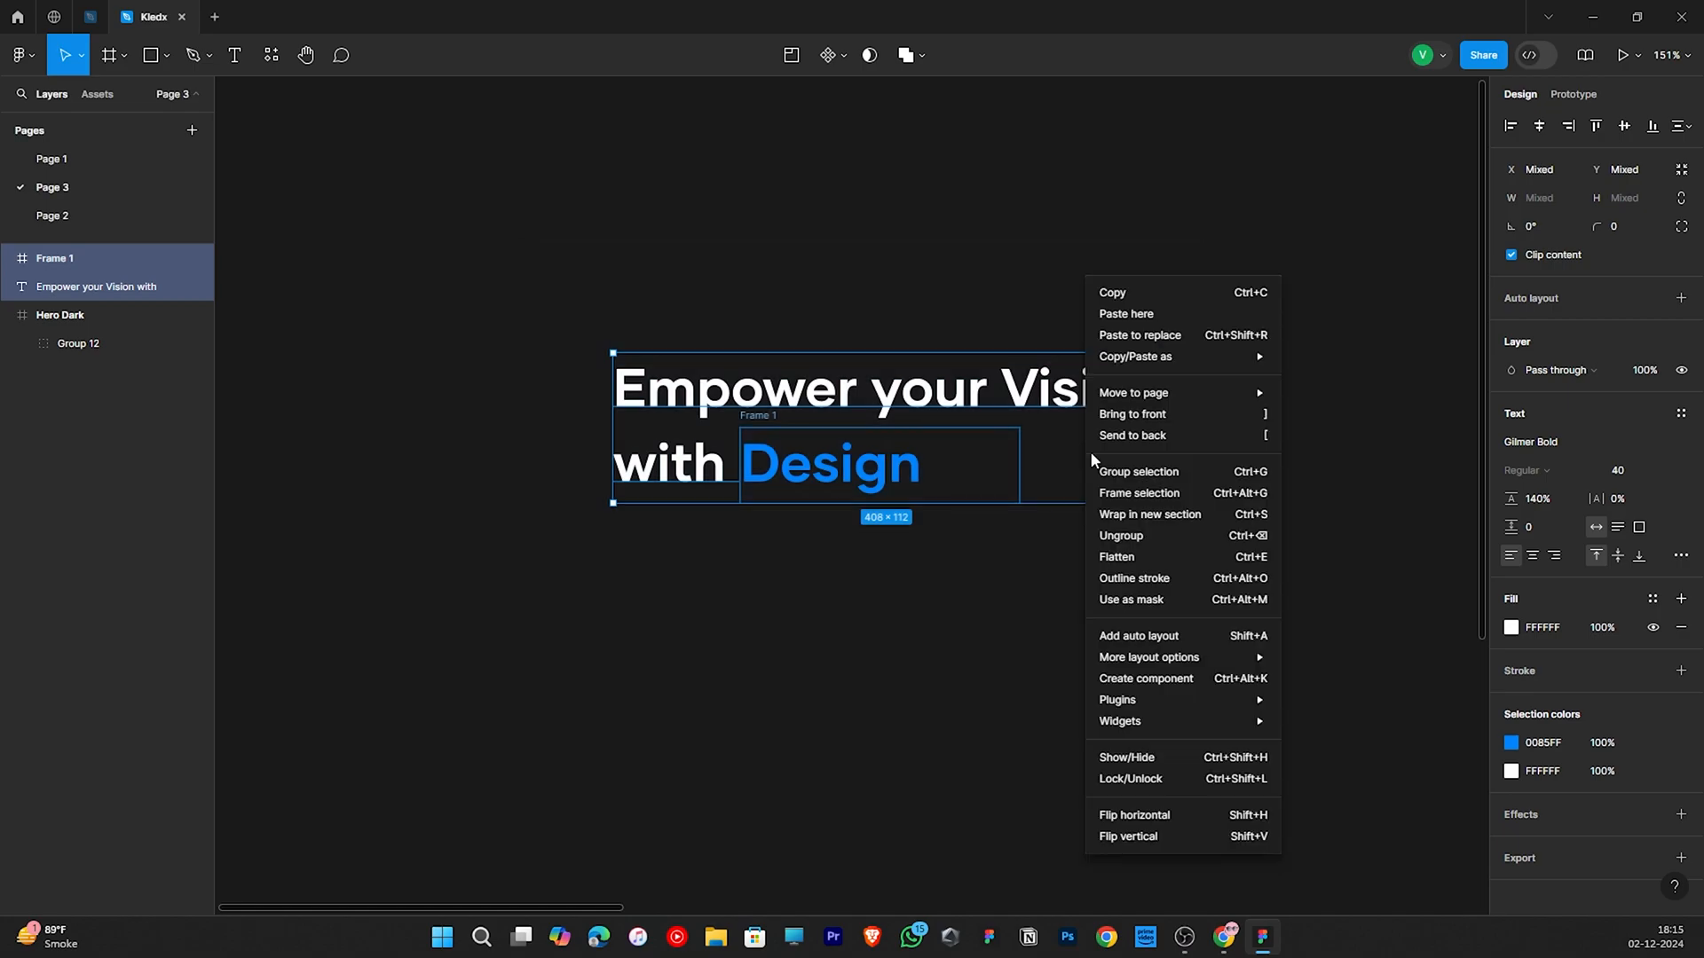
click(1208, 499)
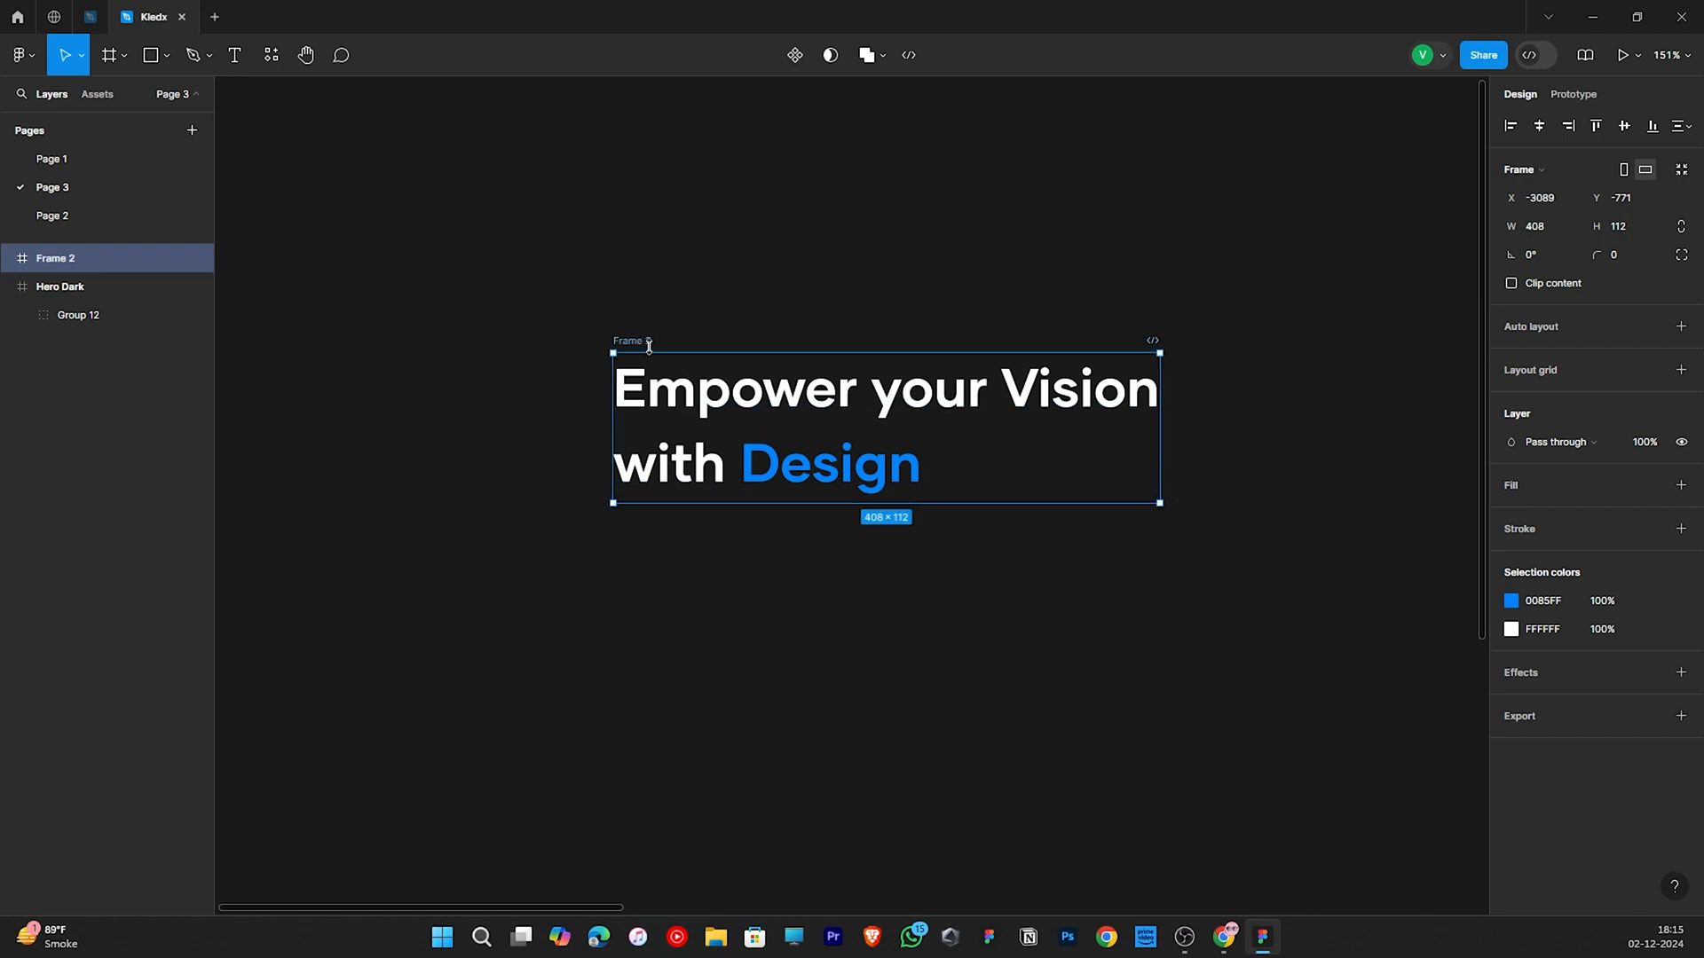
- Rename the outer headline frame as Frame 1
double_click(65, 259)
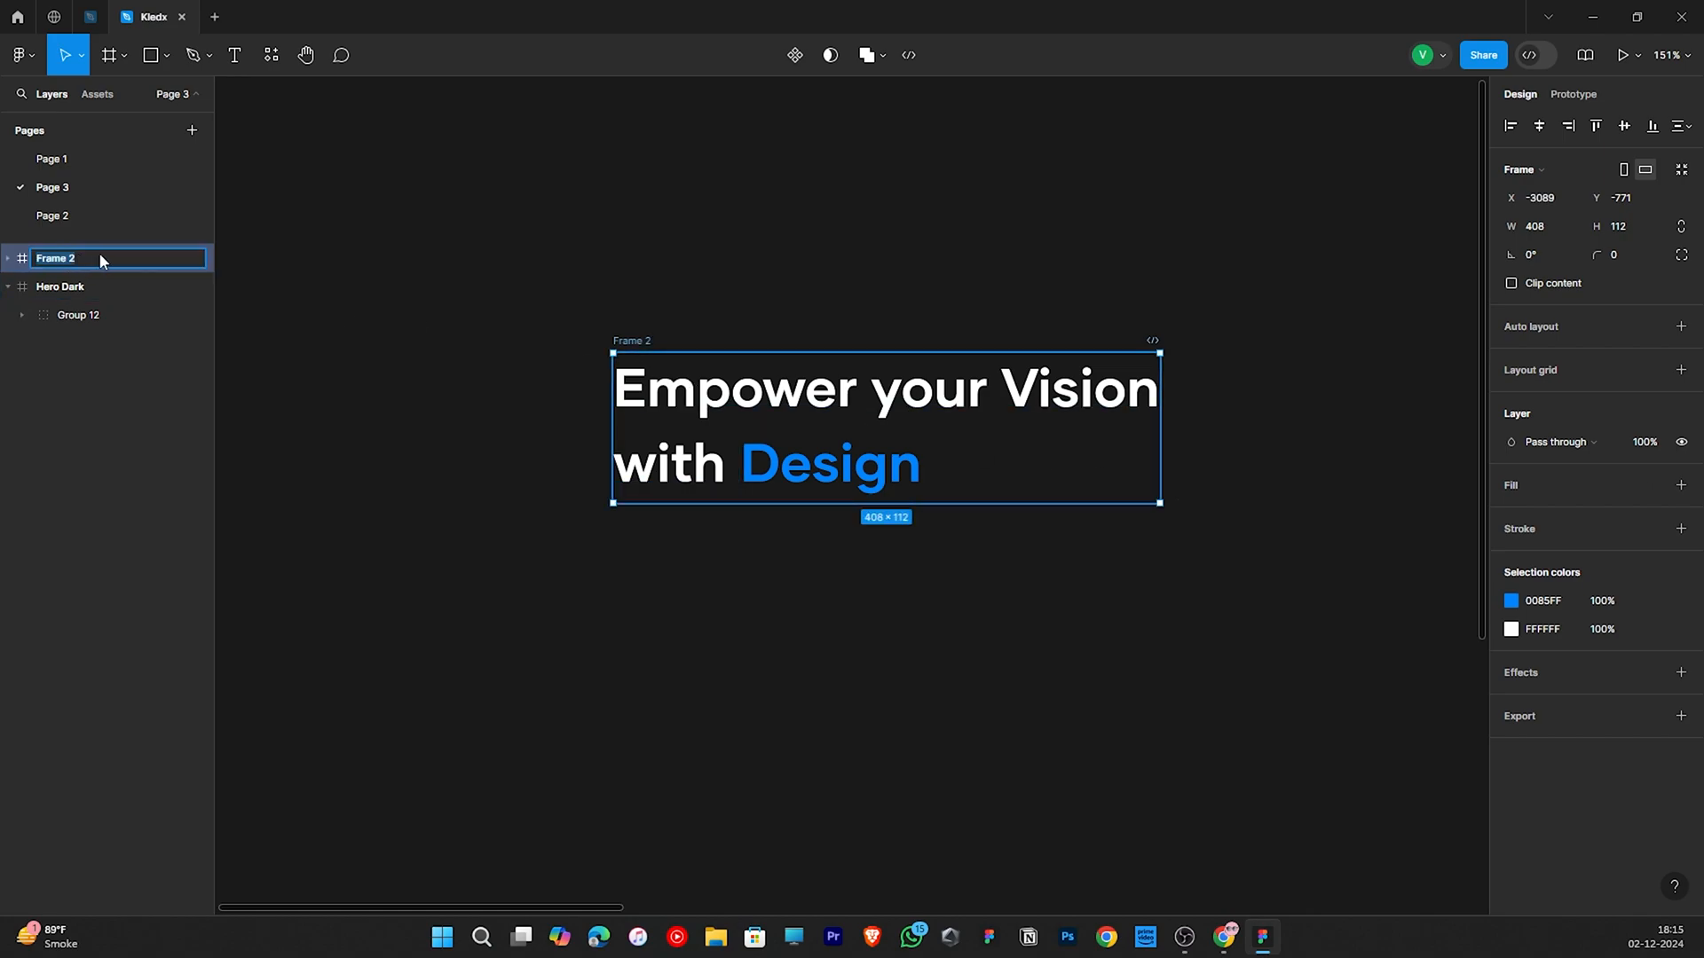
text(Frame 1)
click(302, 287)
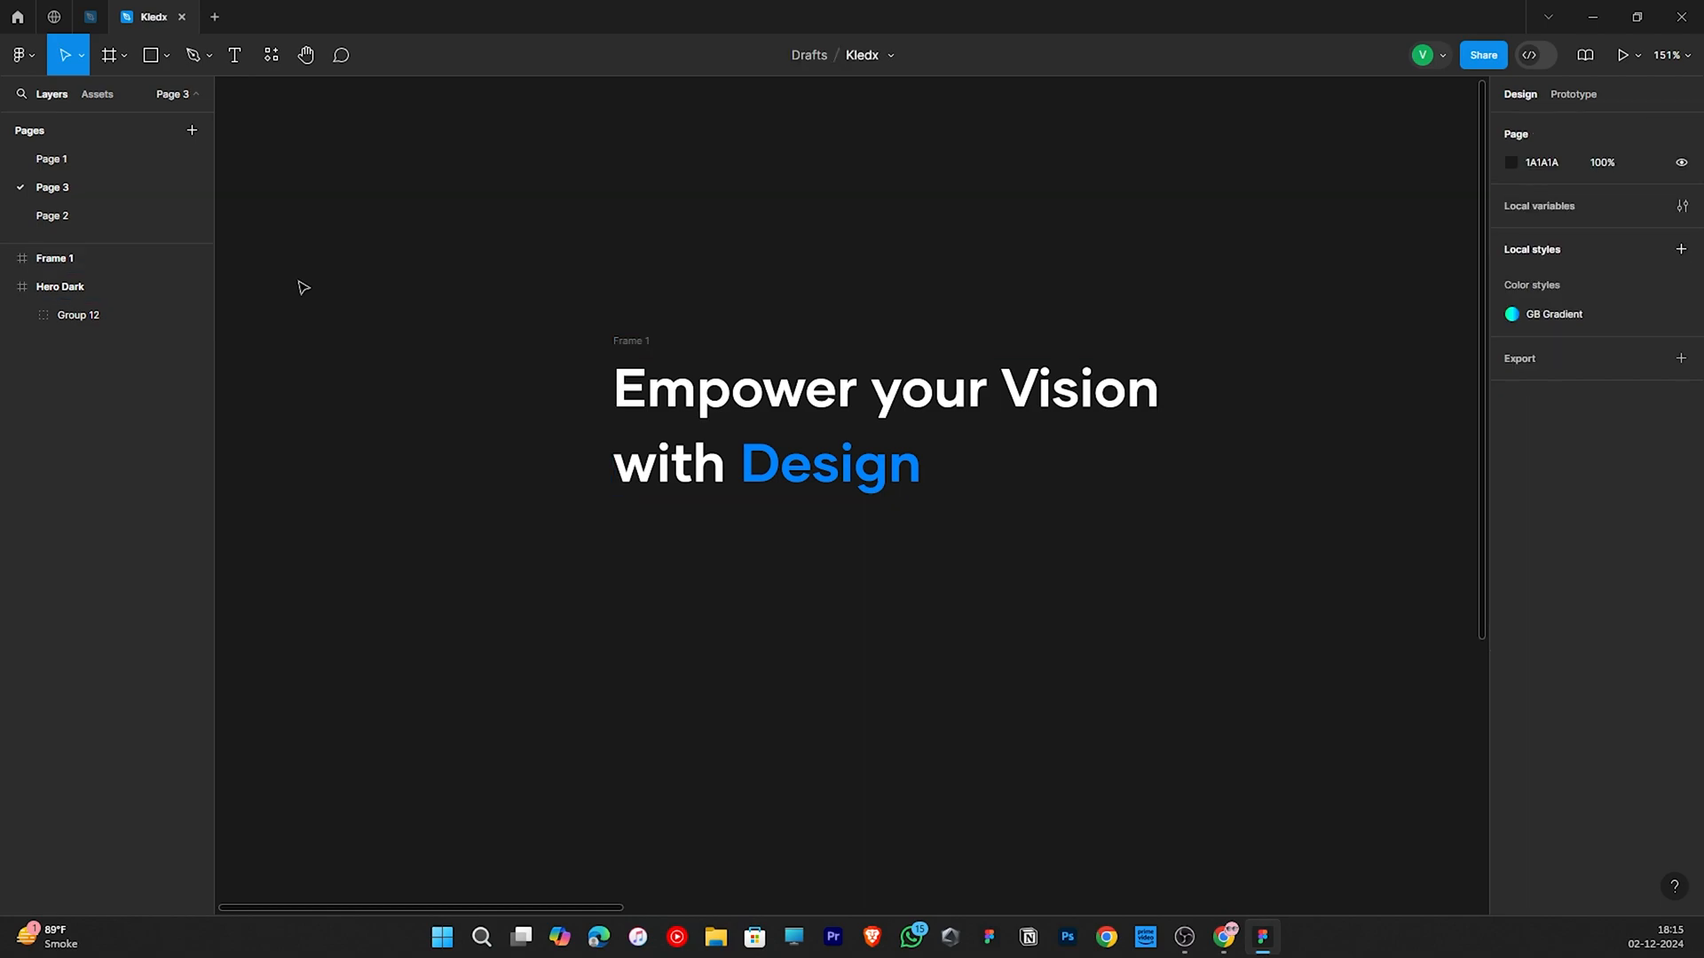
- Duplicate Frame 1 and place the copy directly below it, left-aligned at X -3089, Y -609
click(635, 341)
key(ctrl+d)
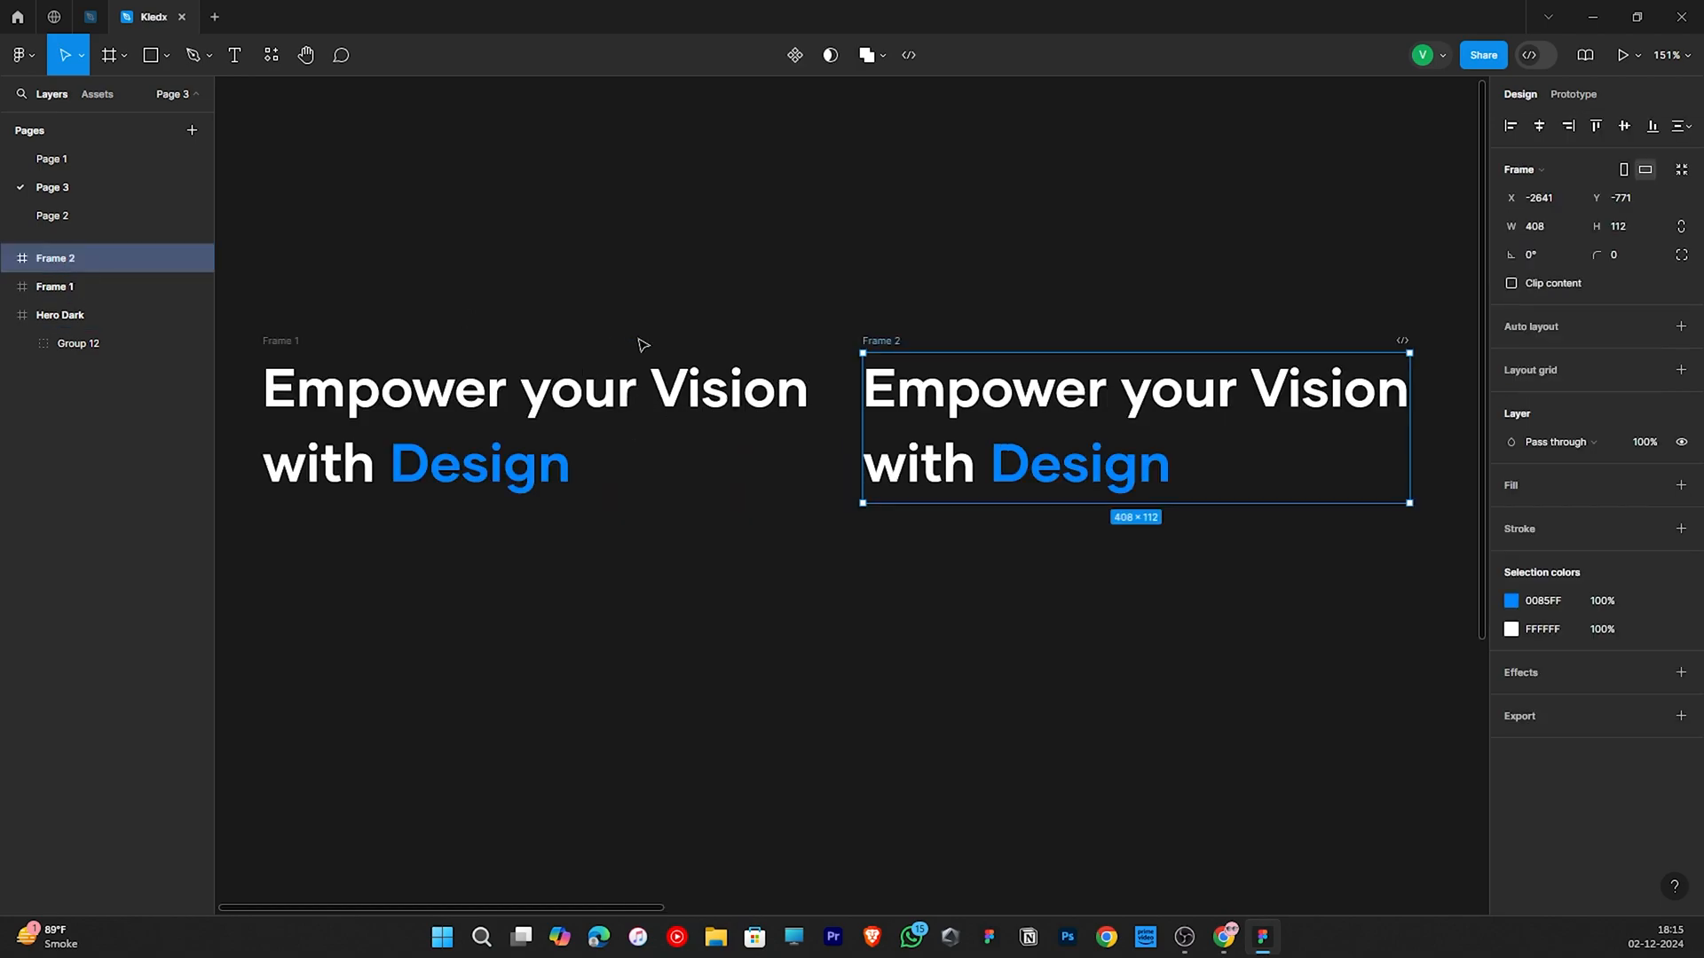
drag(888, 347, 292, 549)
scroll(292, 549, left, 5)
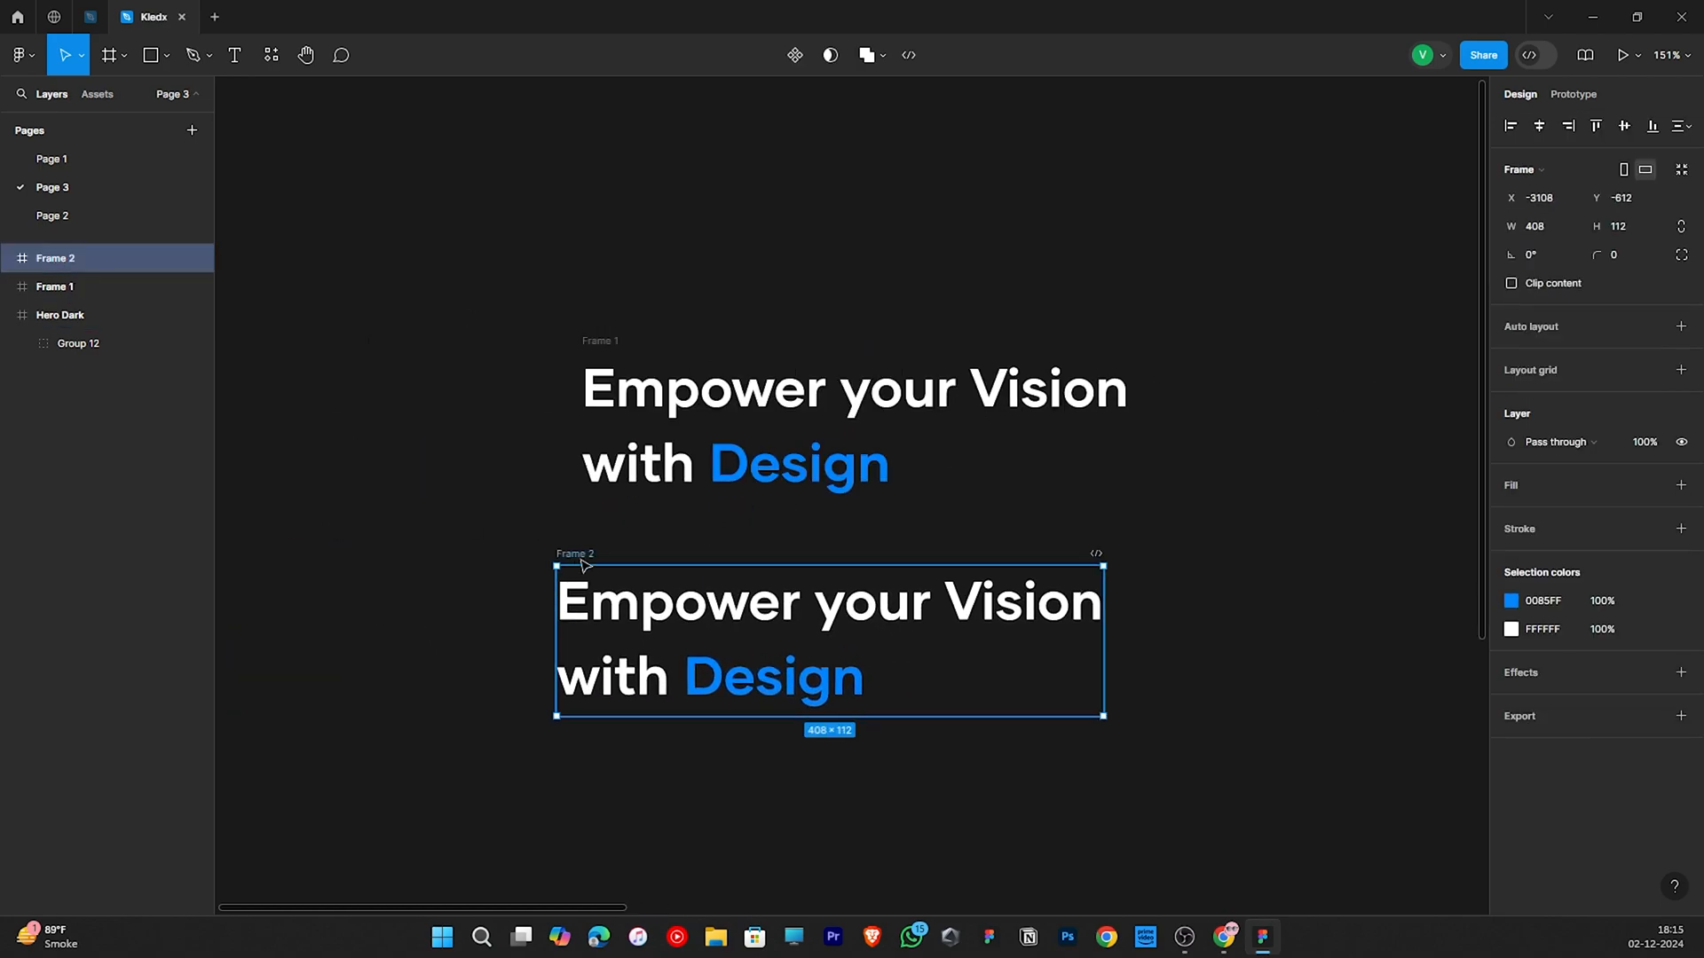
drag(586, 559, 612, 563)
scroll(691, 619, down, 5)
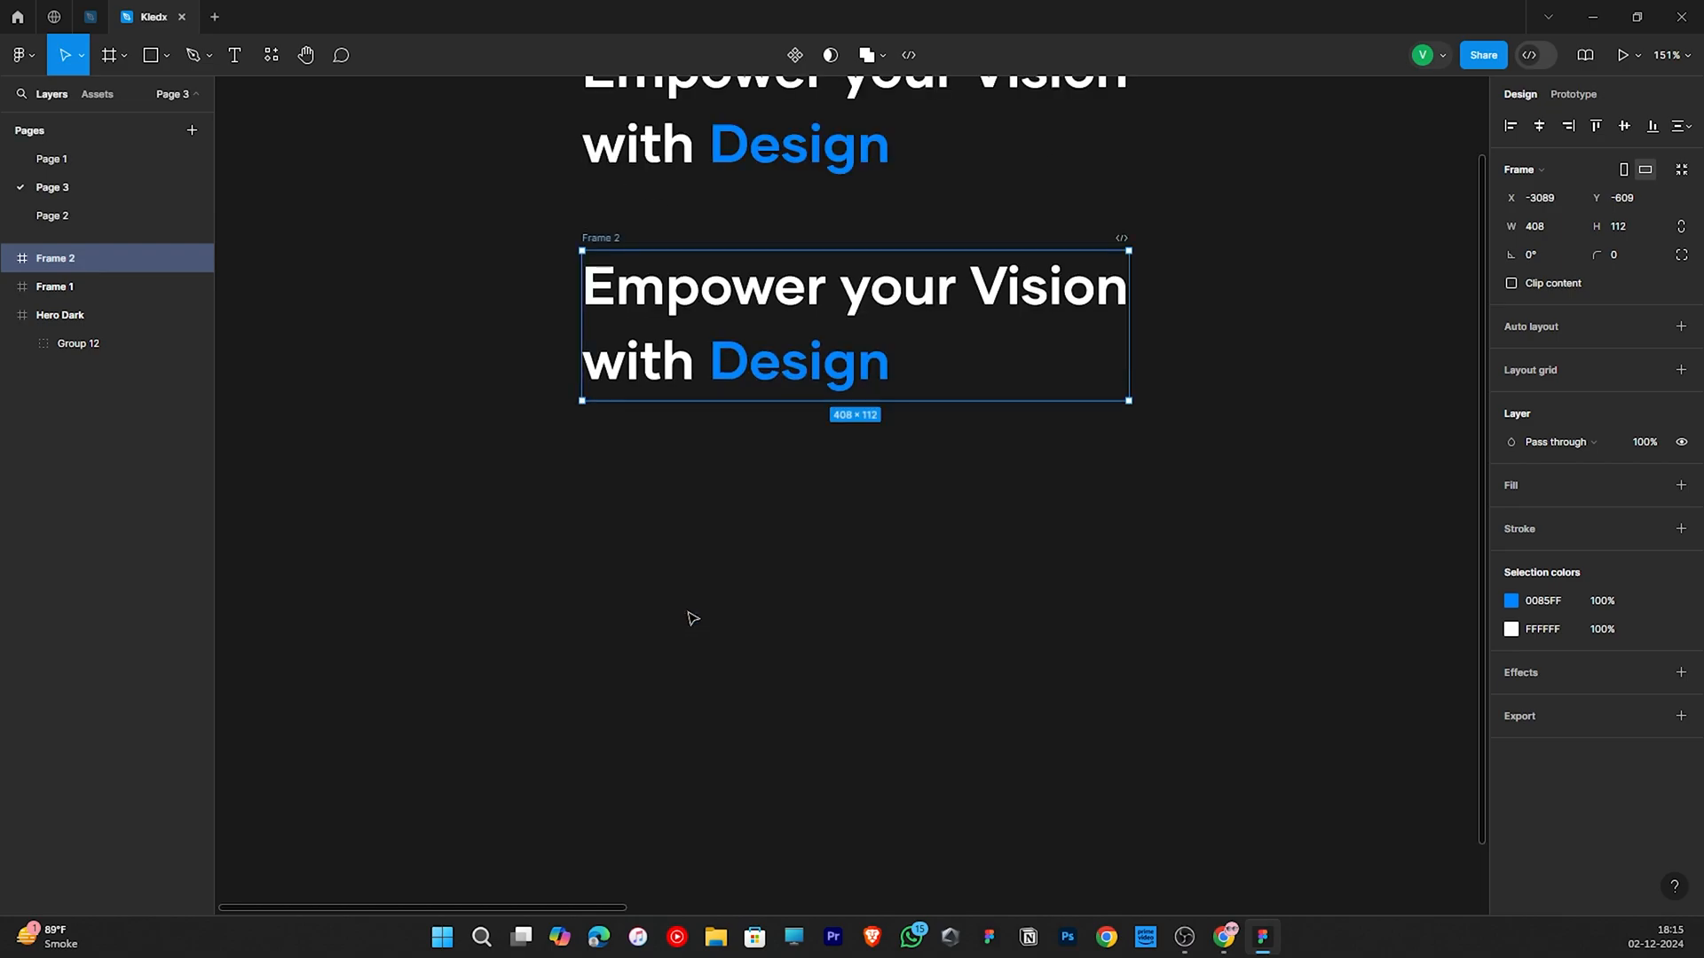
- Duplicate Frame 2 to add a third headline frame below it at the same spacing
key(ctrl+d)
click(1308, 447)
scroll(1439, 765, up, 3)
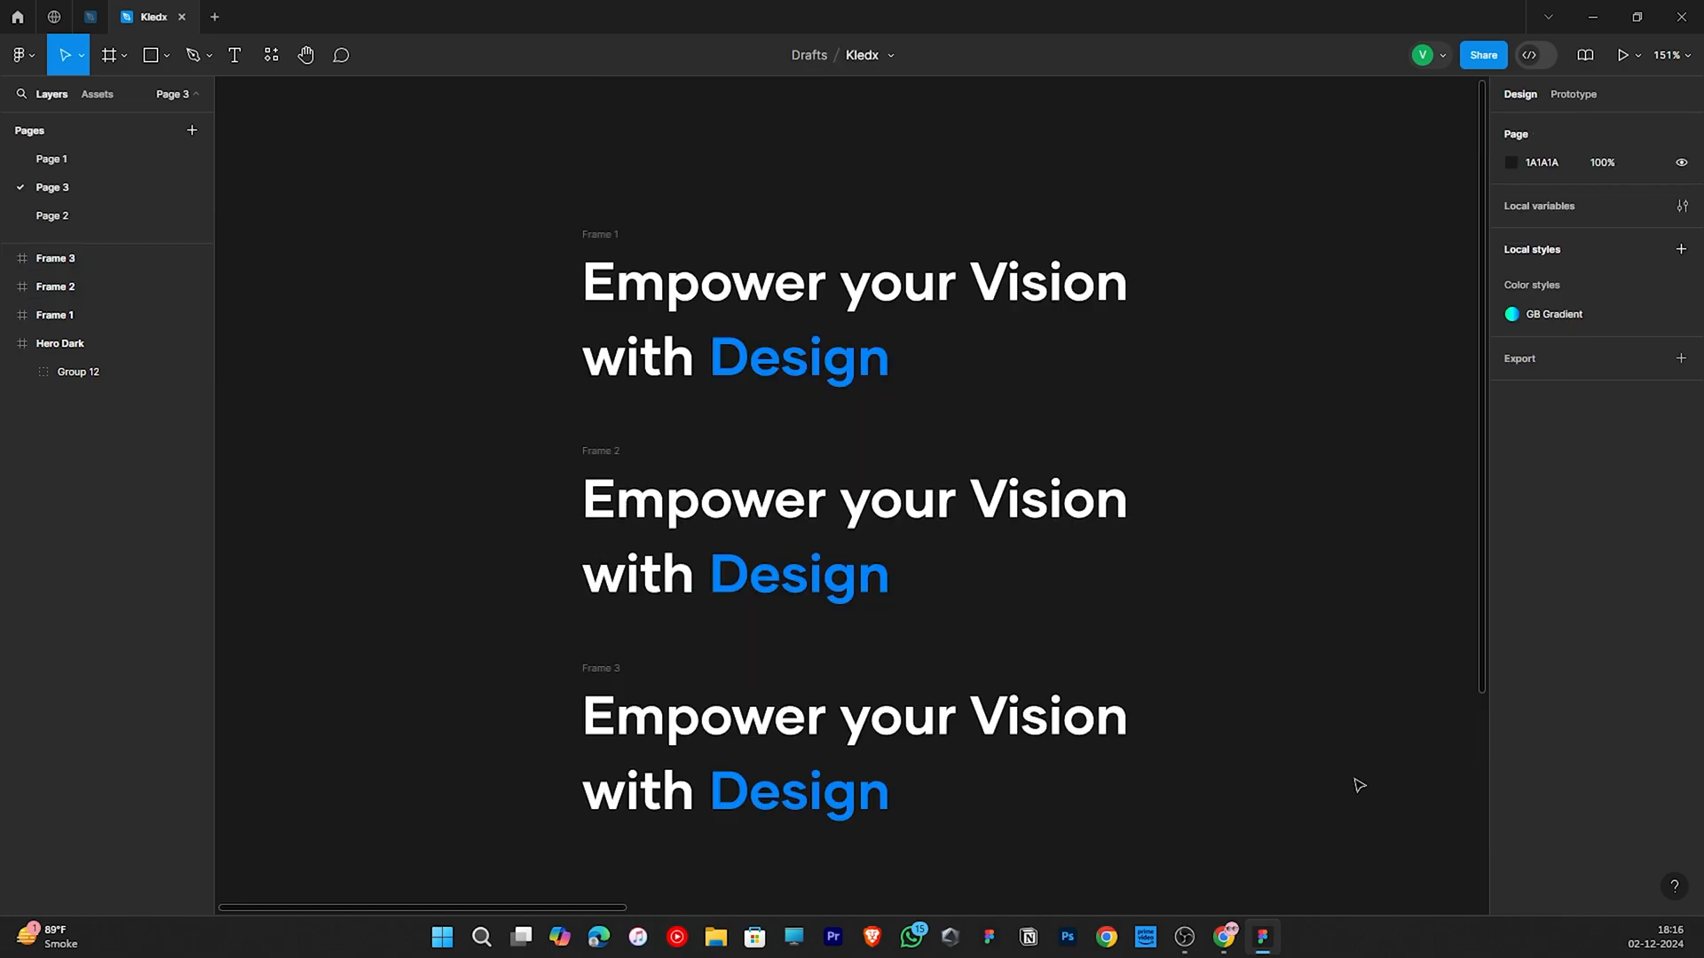
- Move the blue text in Frame 2 up to Y -56 so "Innovation" sits on the baseline of "with"
click(812, 593)
click(1357, 651)
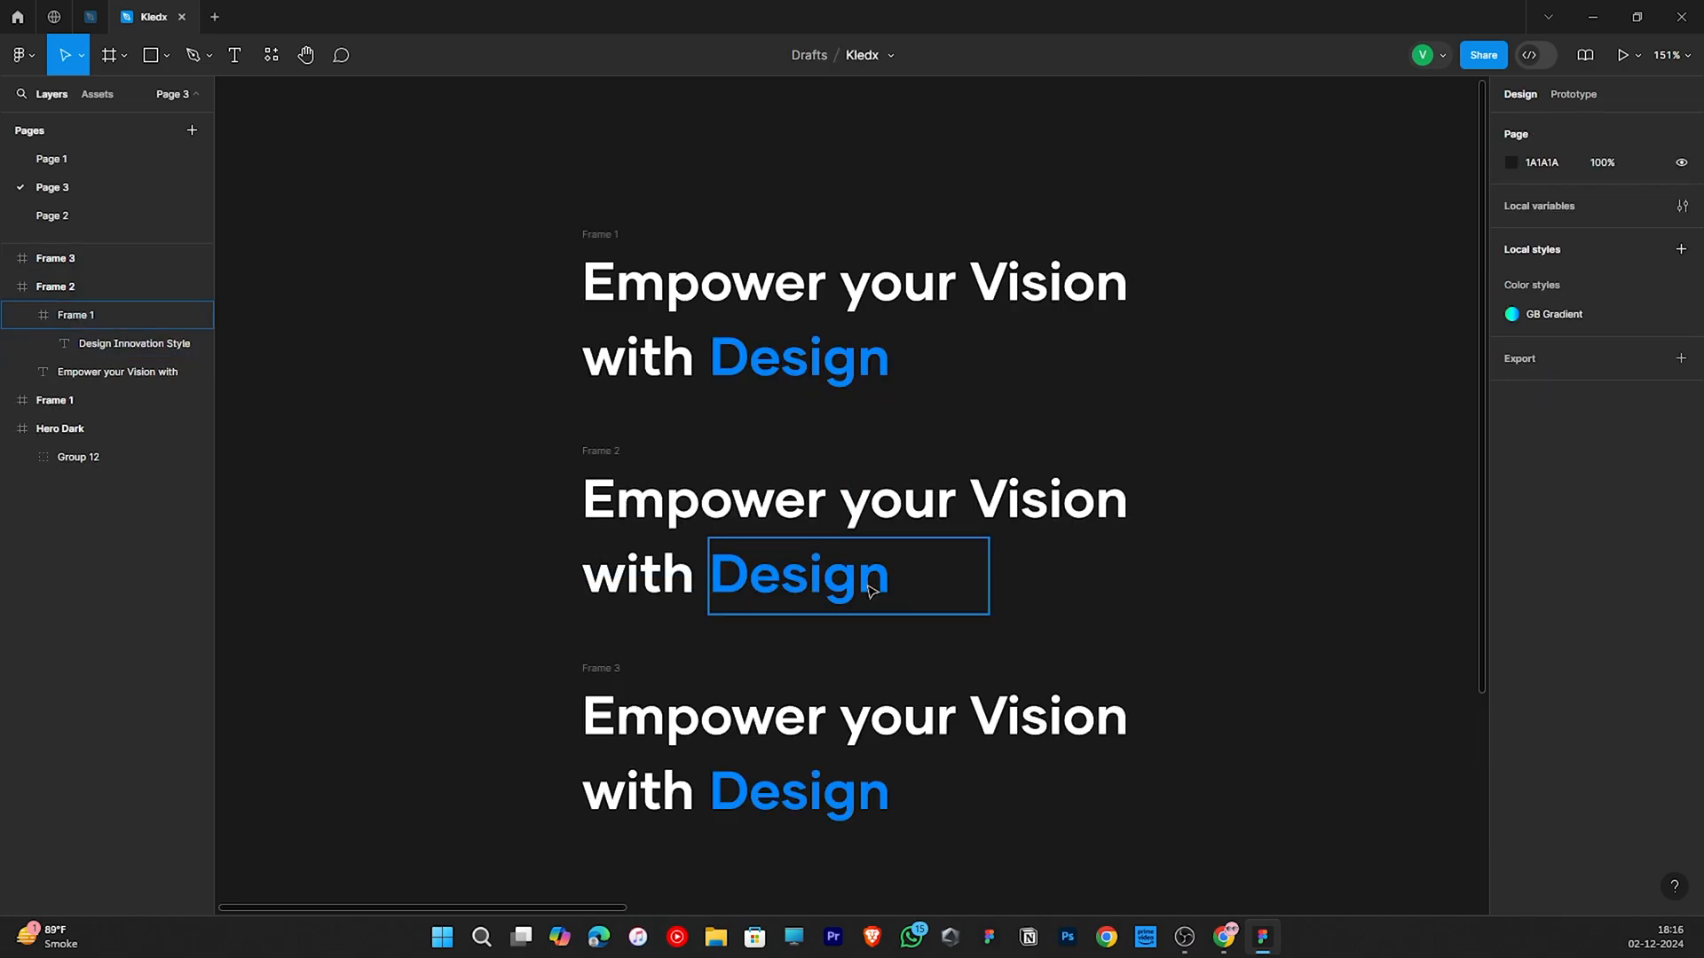
double_click(872, 592)
key(Up)
key(Up)
key(Up)
key(Up)
key(Up)
key(Up)
key(Up)
key(Up)
key(Up)
key(Up)
key(Up)
key(Up)
key(Up)
key(Up)
key(Up)
key(Up)
key(Up)
key(Up)
key(Up)
key(Up)
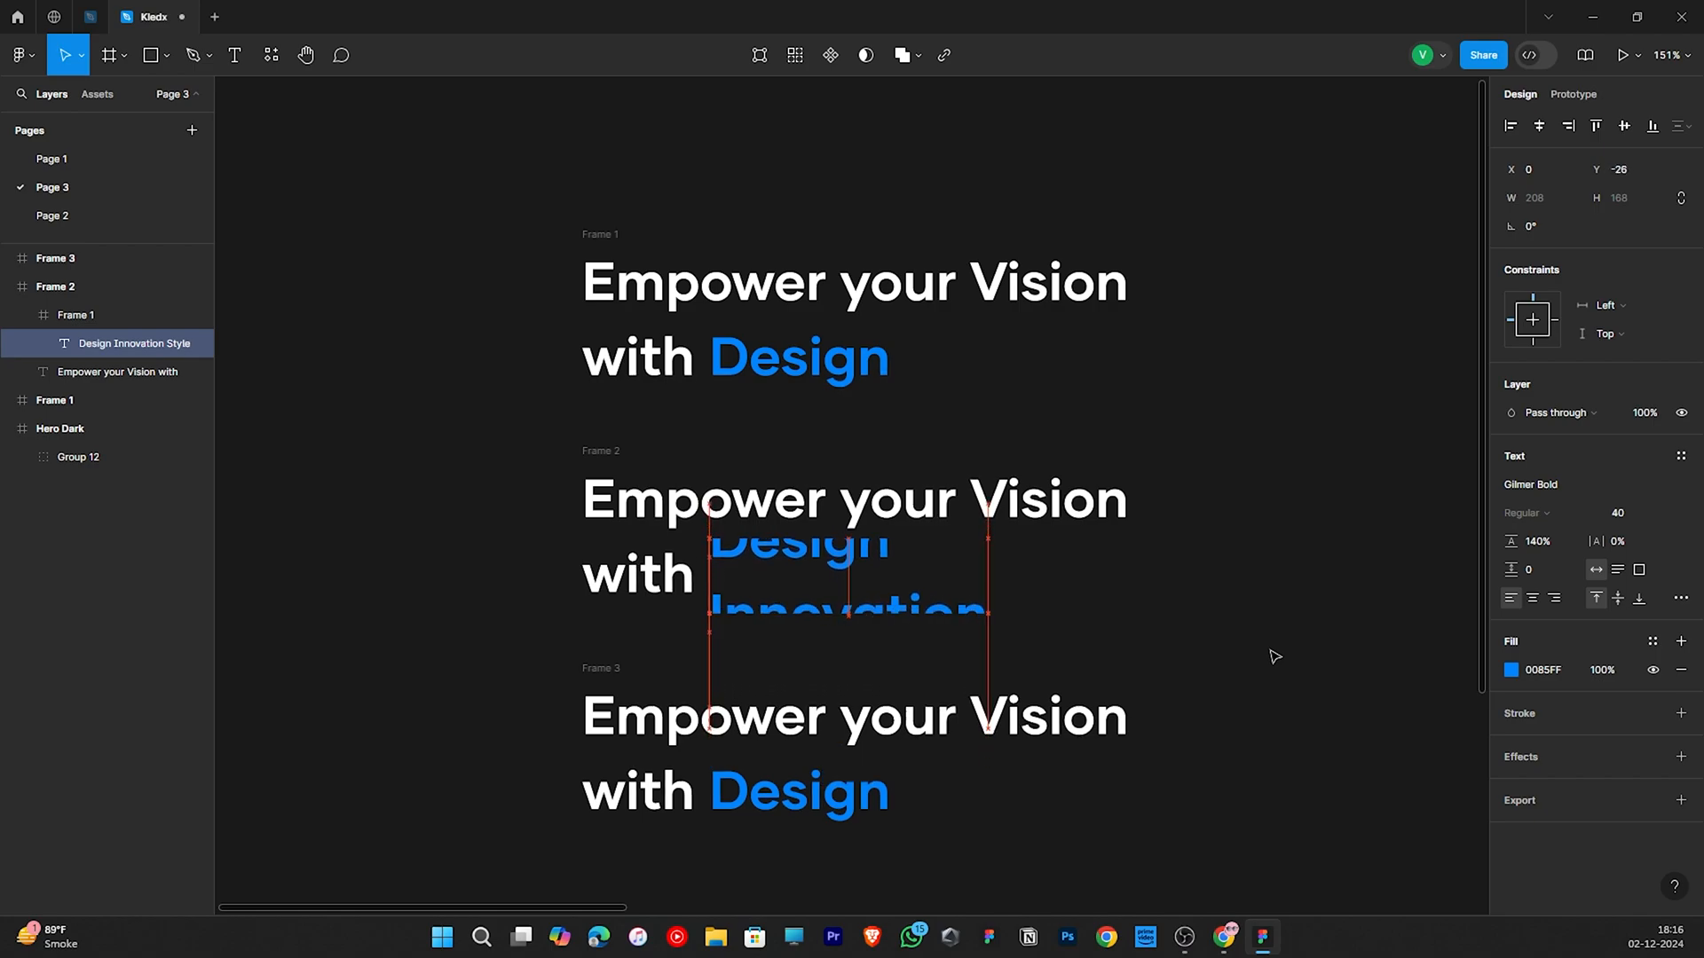
scroll(666, 597, up, 10)
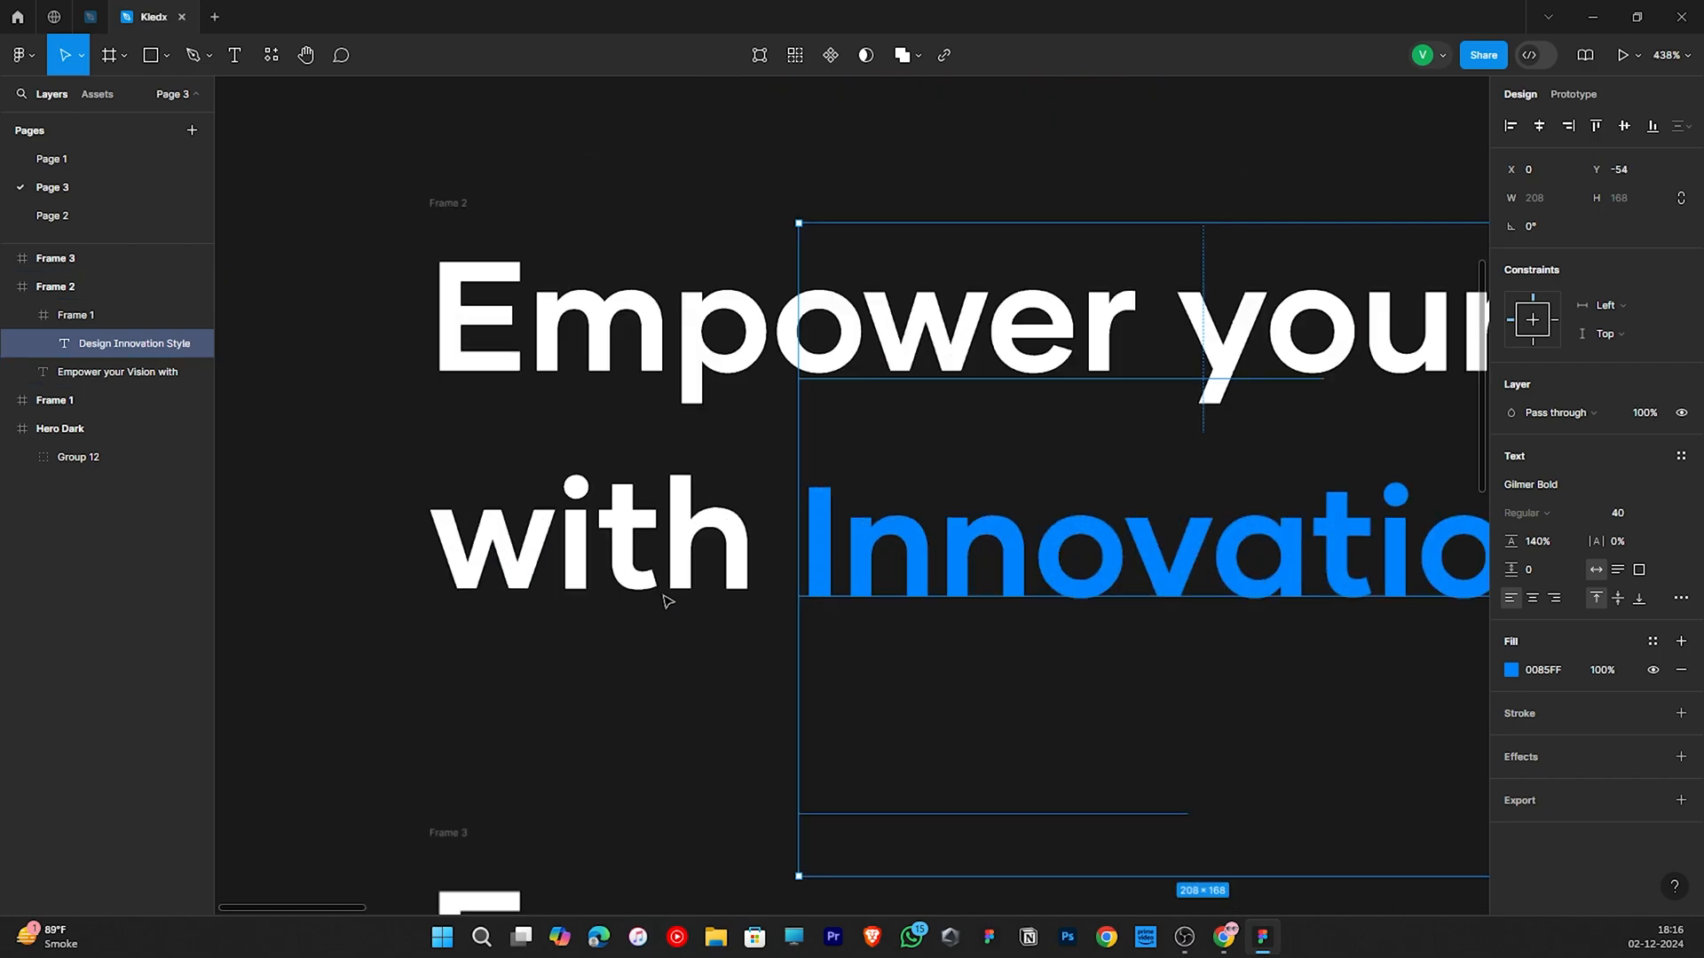
key(Up)
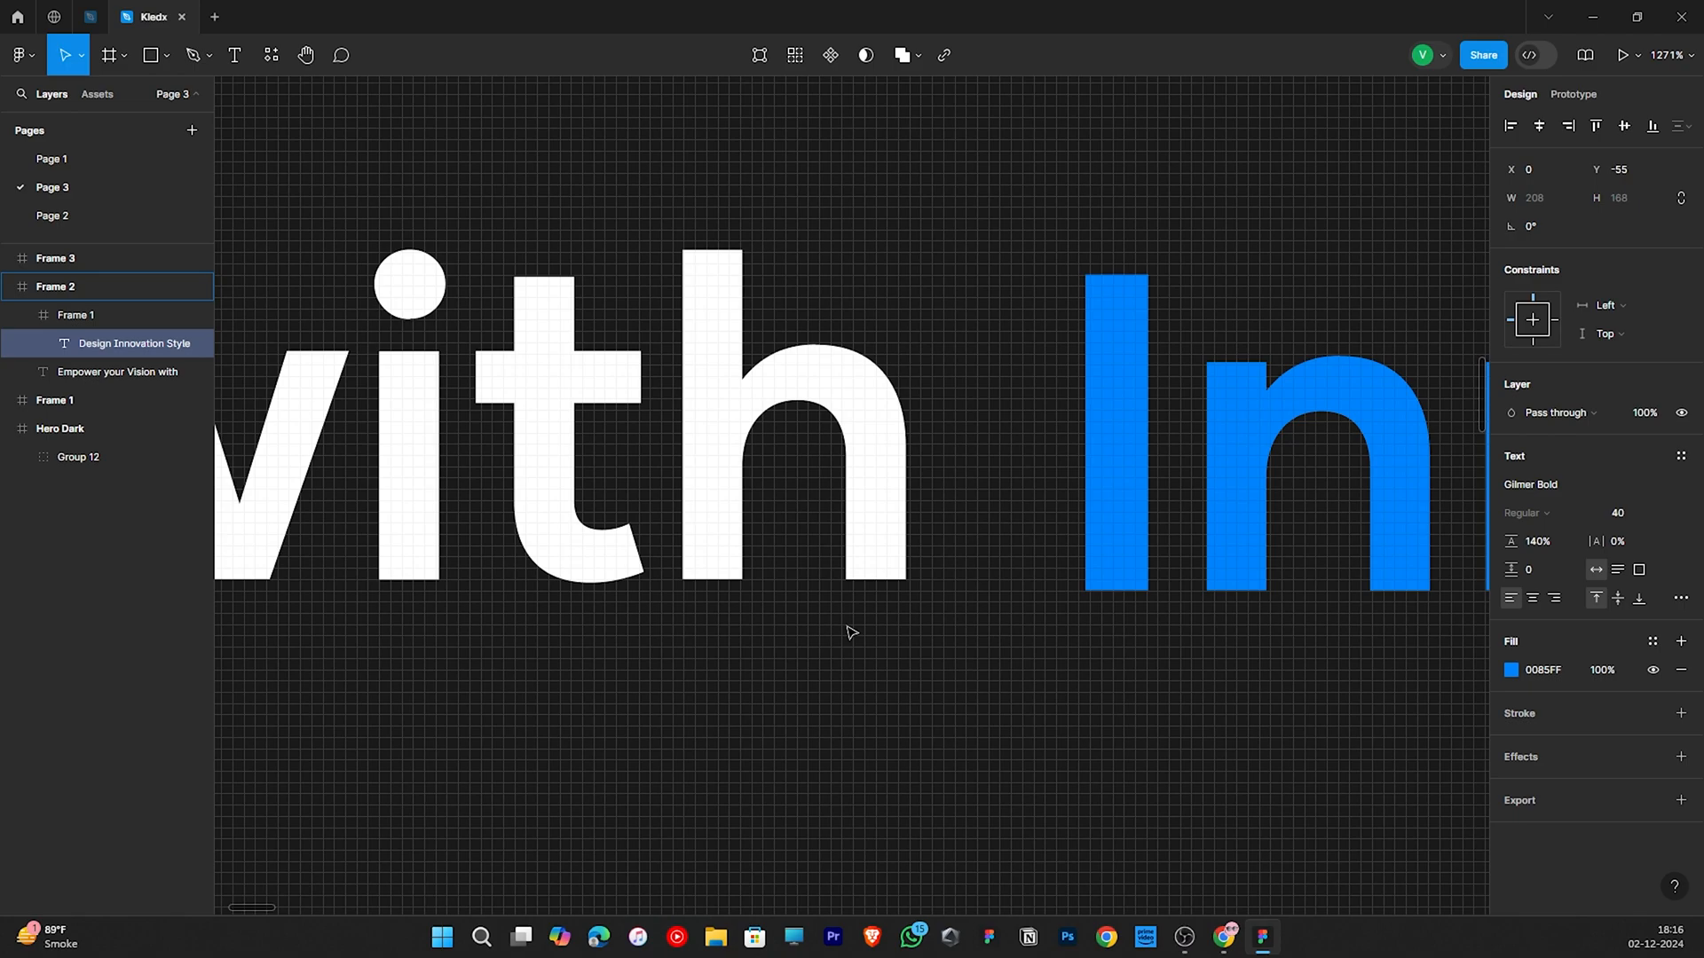
key(Up)
scroll(985, 570, up, 3)
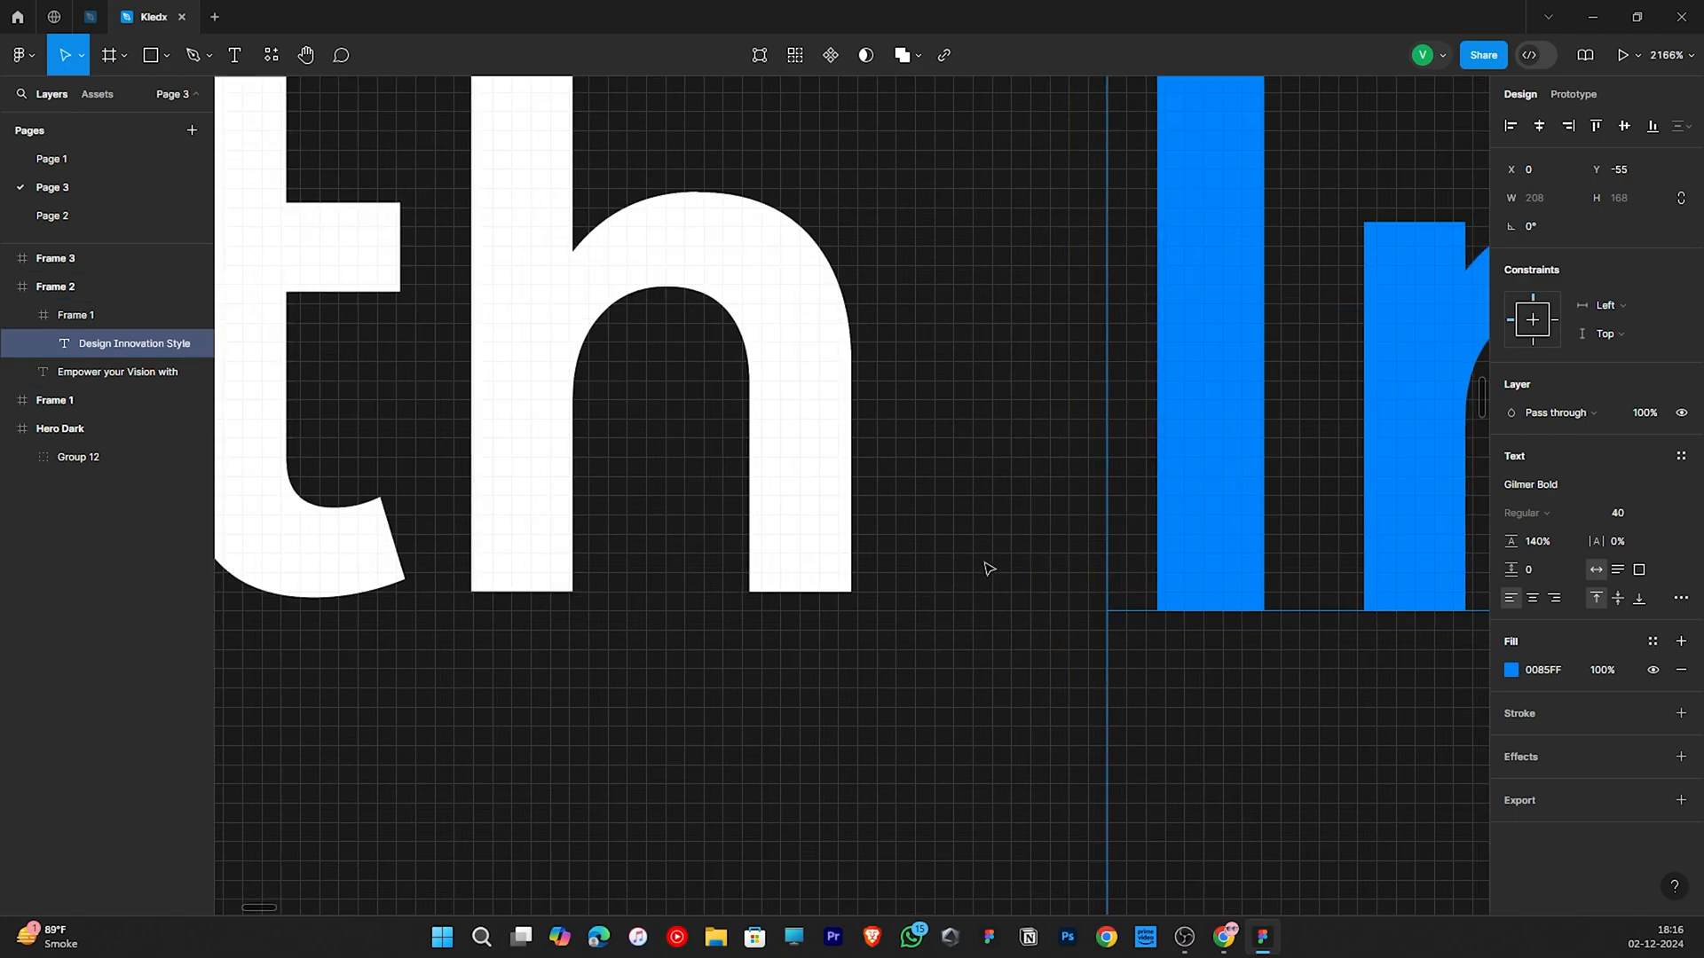
scroll(989, 569, down, 5)
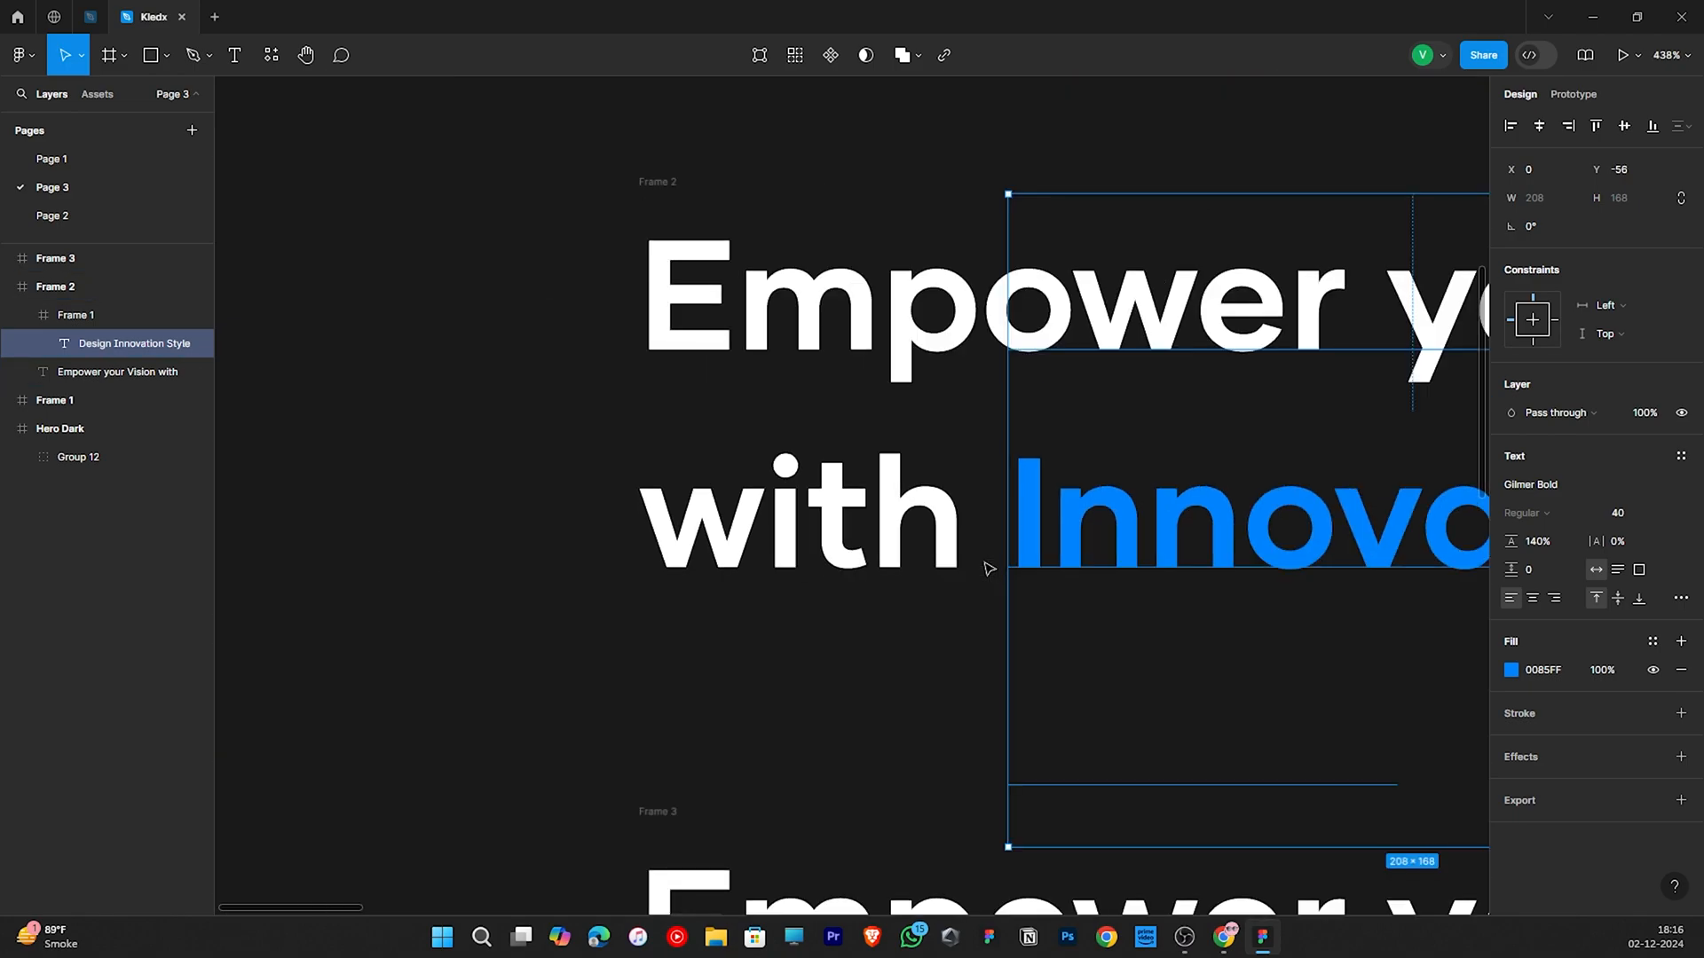
scroll(991, 577, down, 3)
- Move the blue text in Frame 3 up to Y -113 so "Style" lines up beside "with"
click(951, 704)
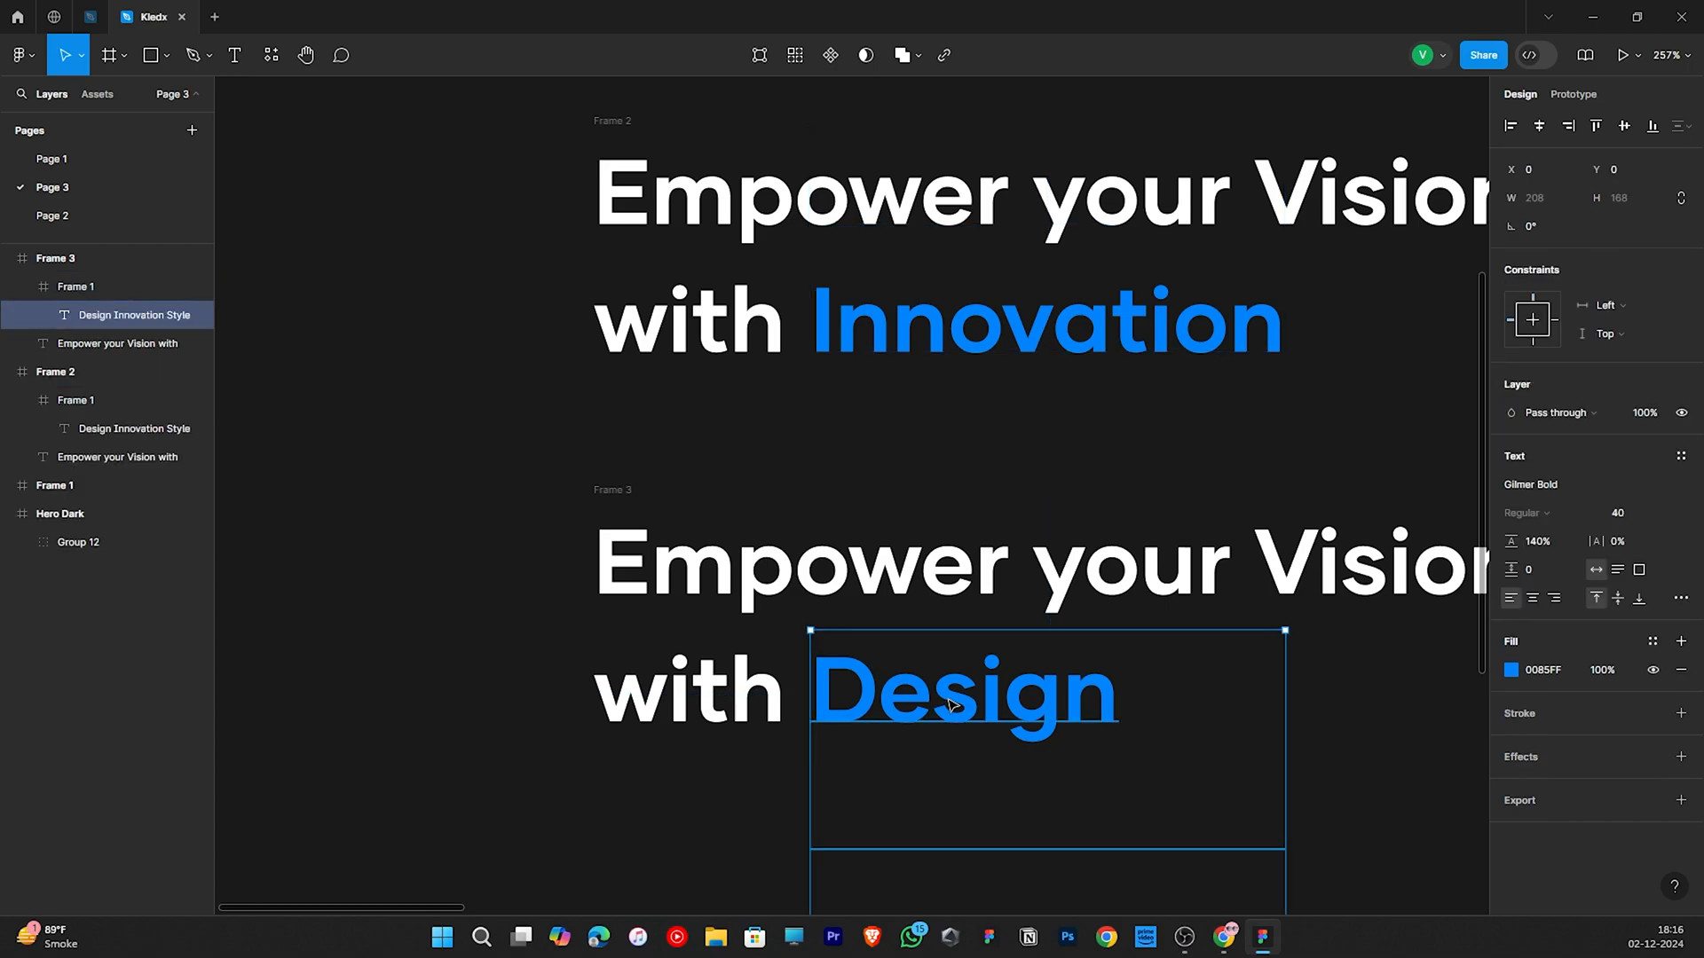
key(shift+Up)
key(shift+Up)
key(shift+Up)
key(shift+Up)
key(shift+Up)
key(shift+Up)
key(shift+Up)
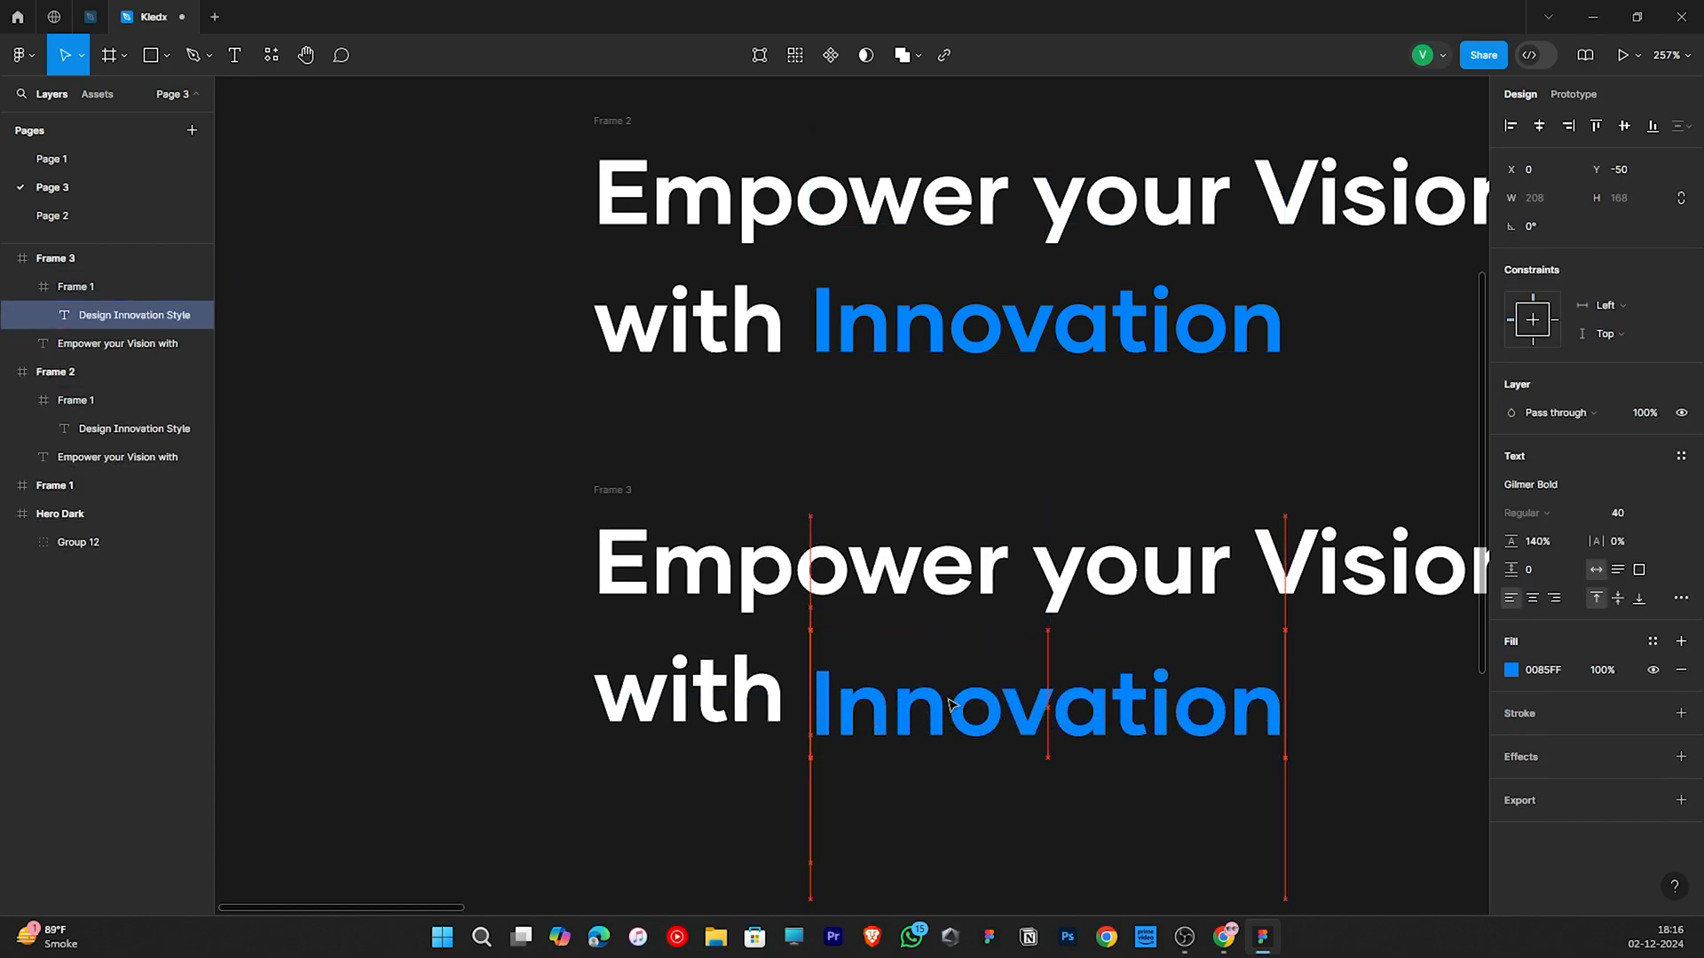
key(shift+Up)
key(shift+Up)
key(shift+Up)
key(shift+Up)
key(Up)
key(Up)
key(Up)
key(Up)
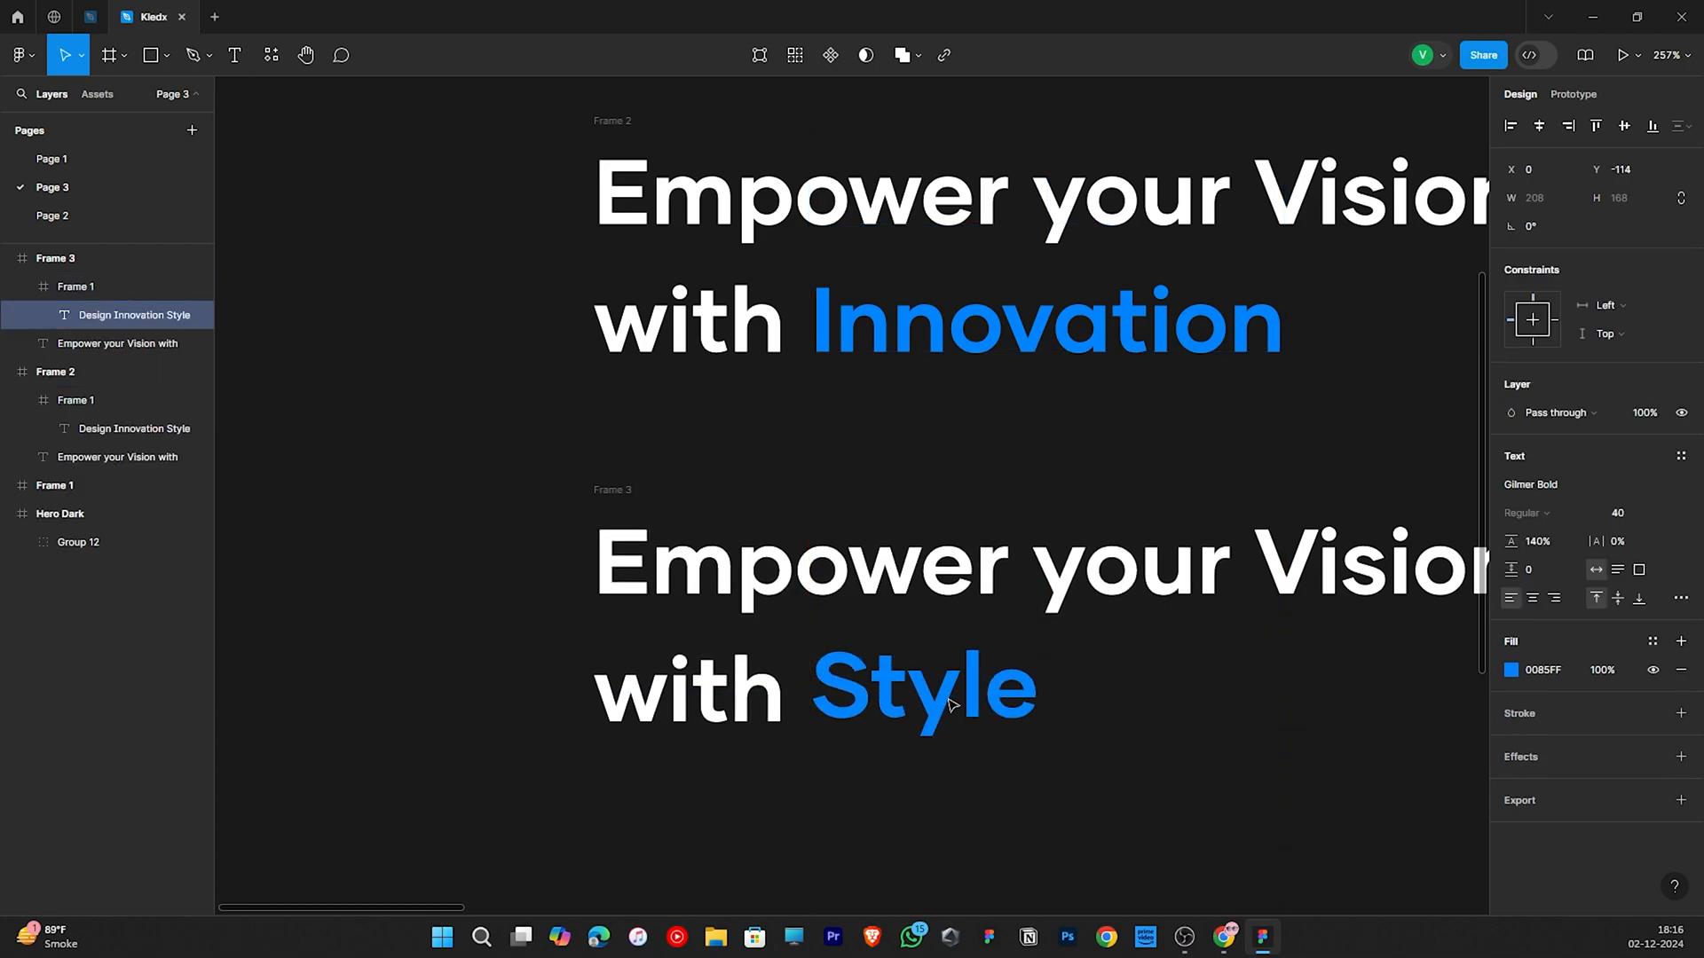
scroll(807, 726, up, 10)
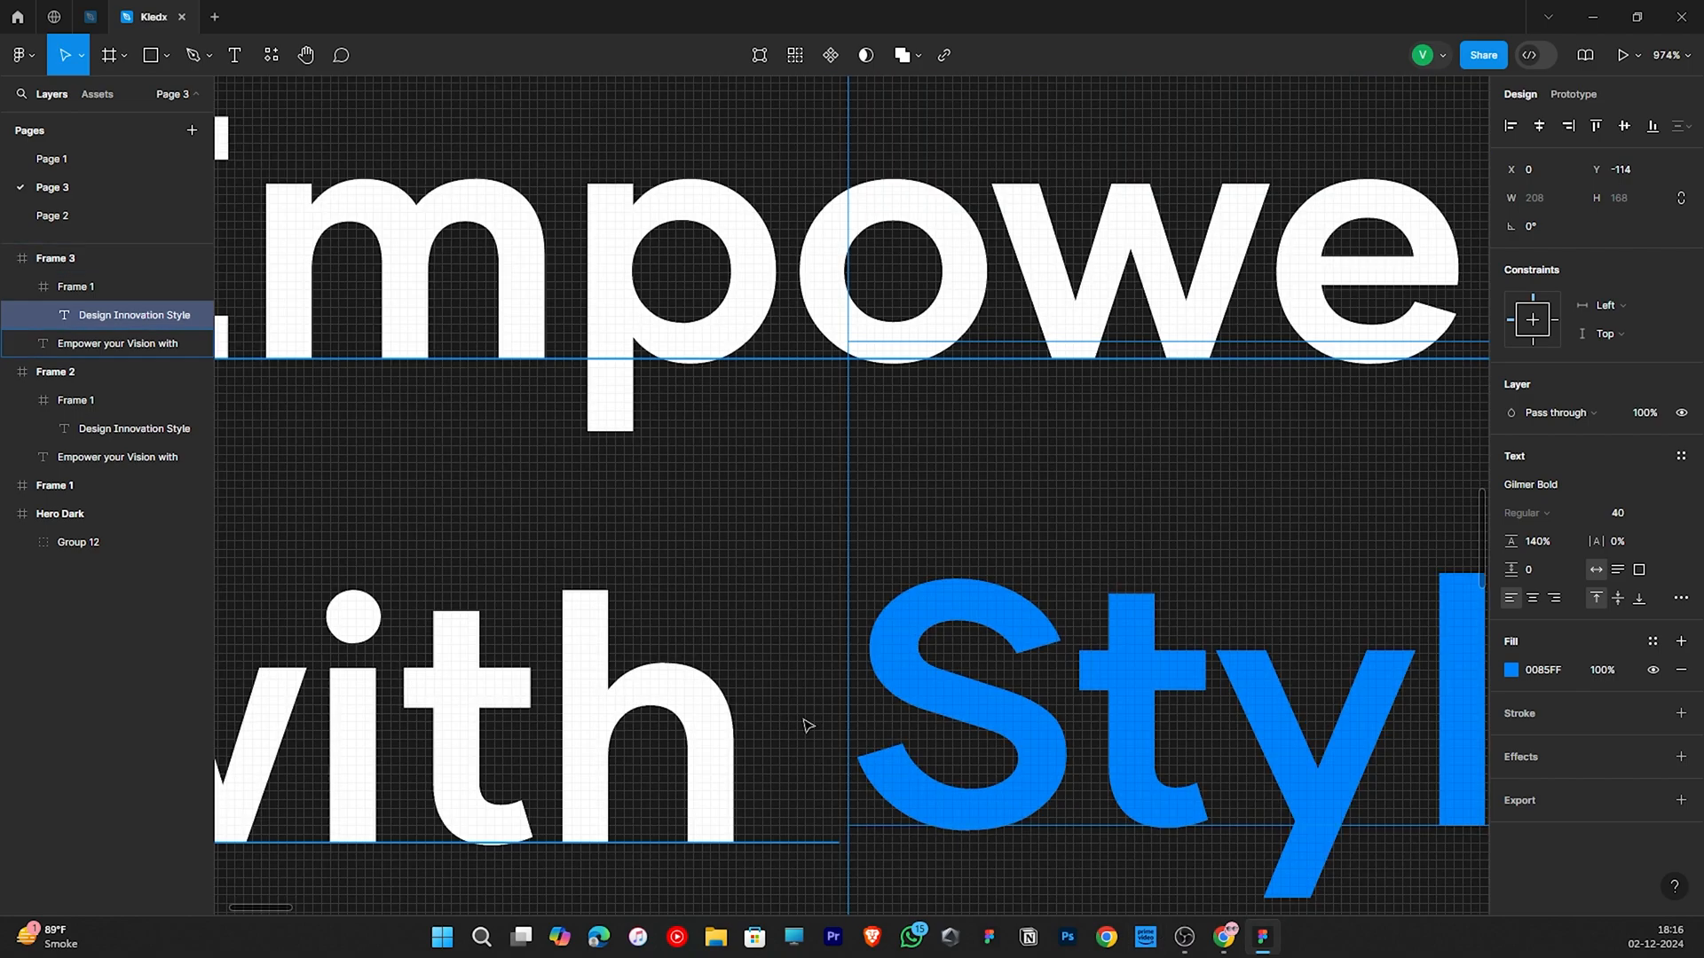
key(Down)
key(Down)
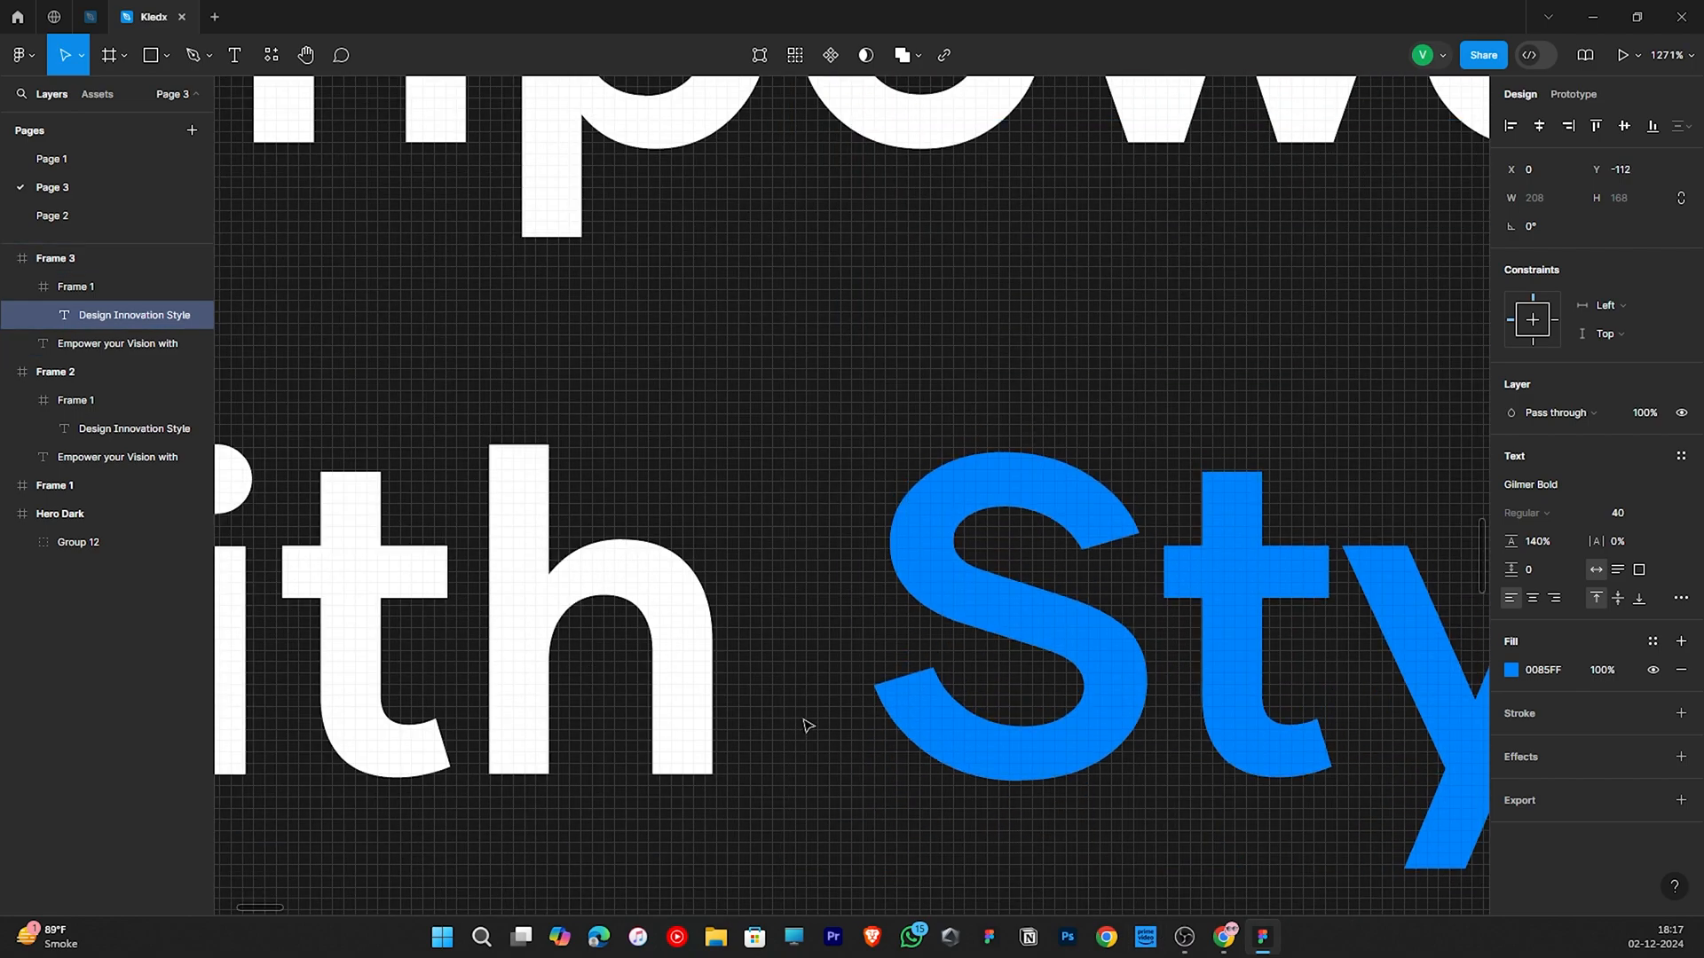
scroll(808, 726, up, 3)
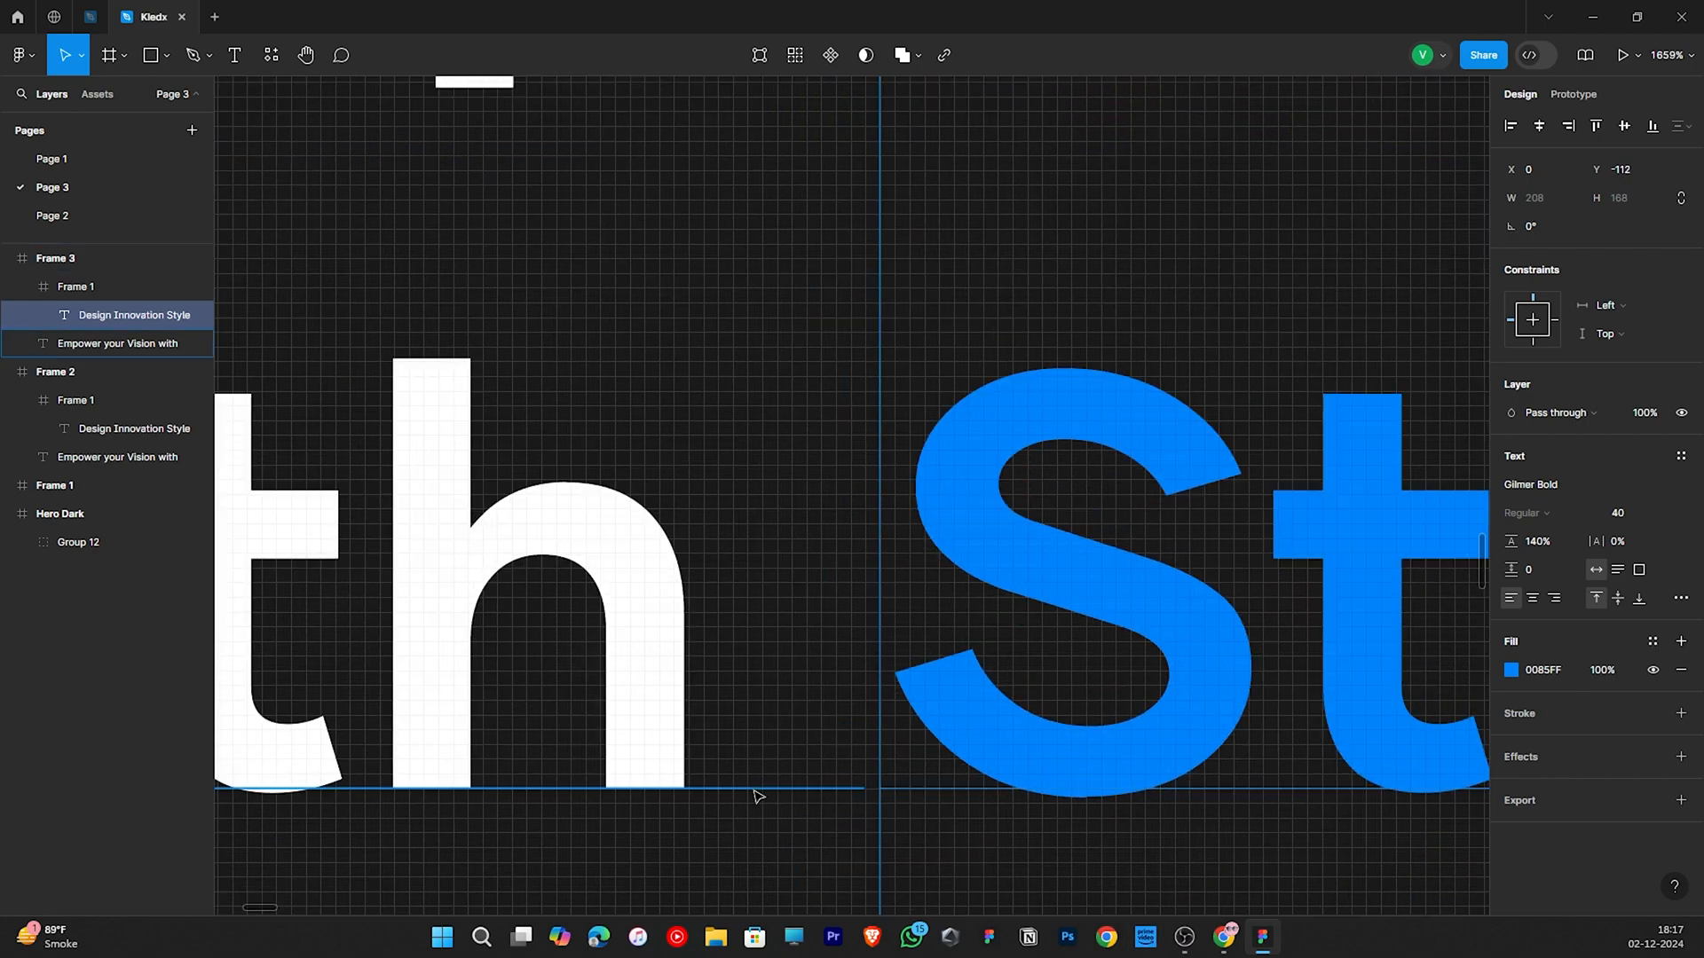
scroll(1077, 780, down, 13)
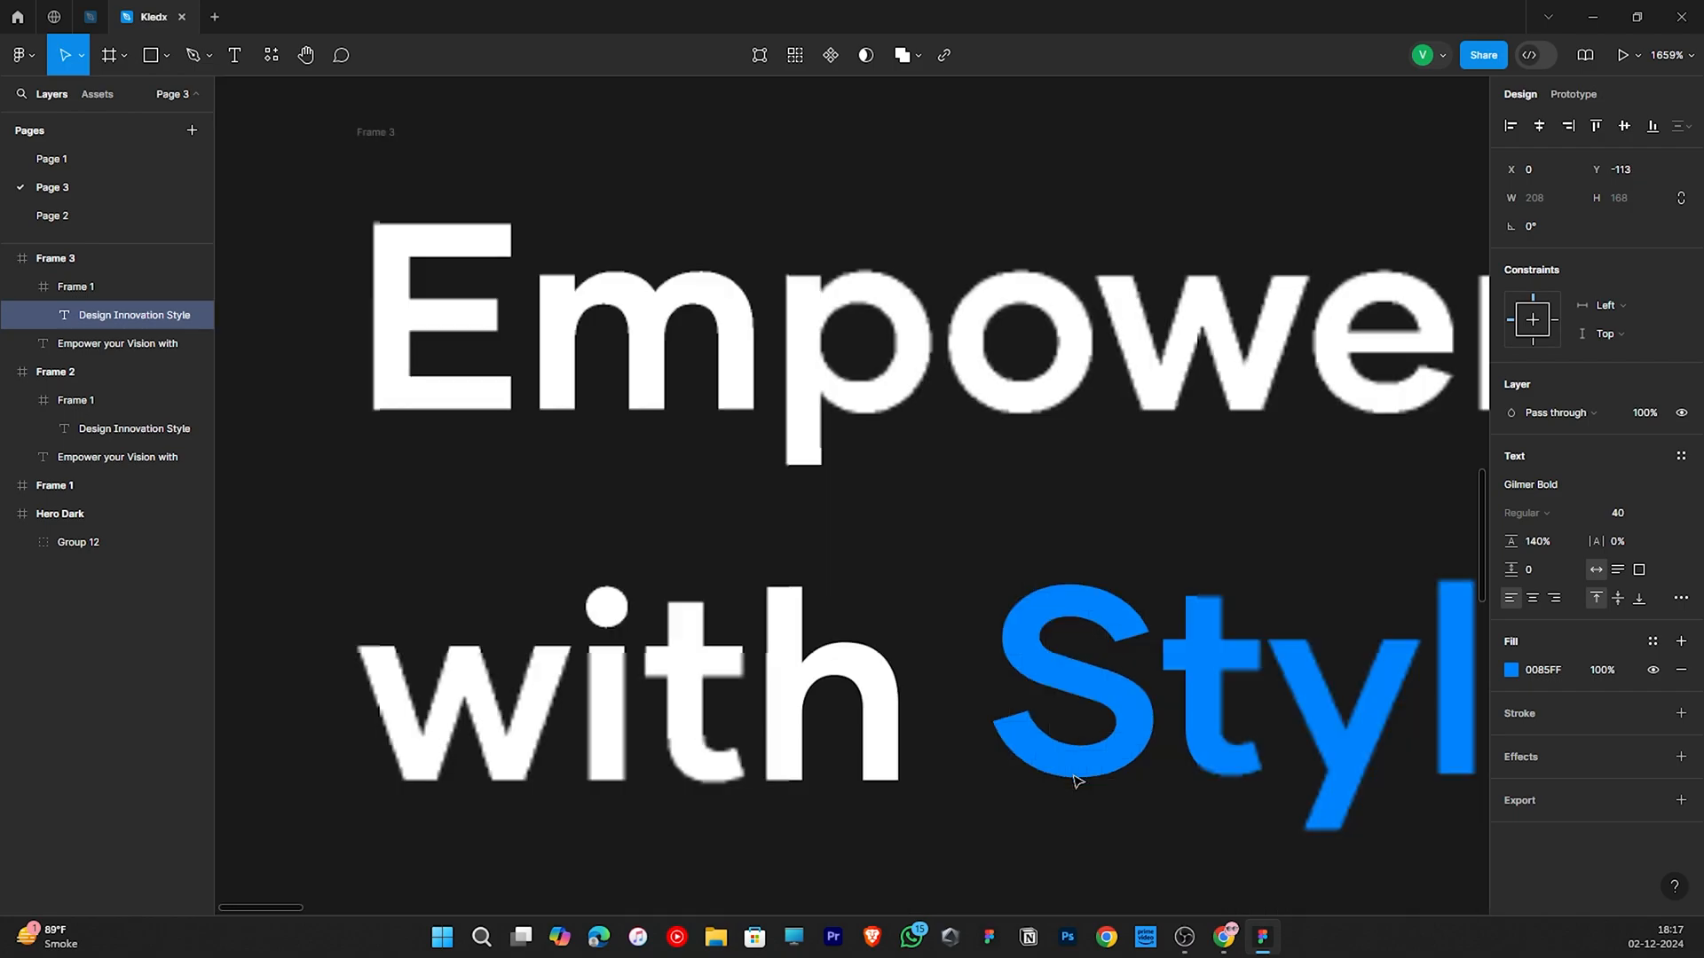
click(1339, 783)
- Combine the three headline frames into one component set with each frame as a variant
scroll(1340, 784, down, 2)
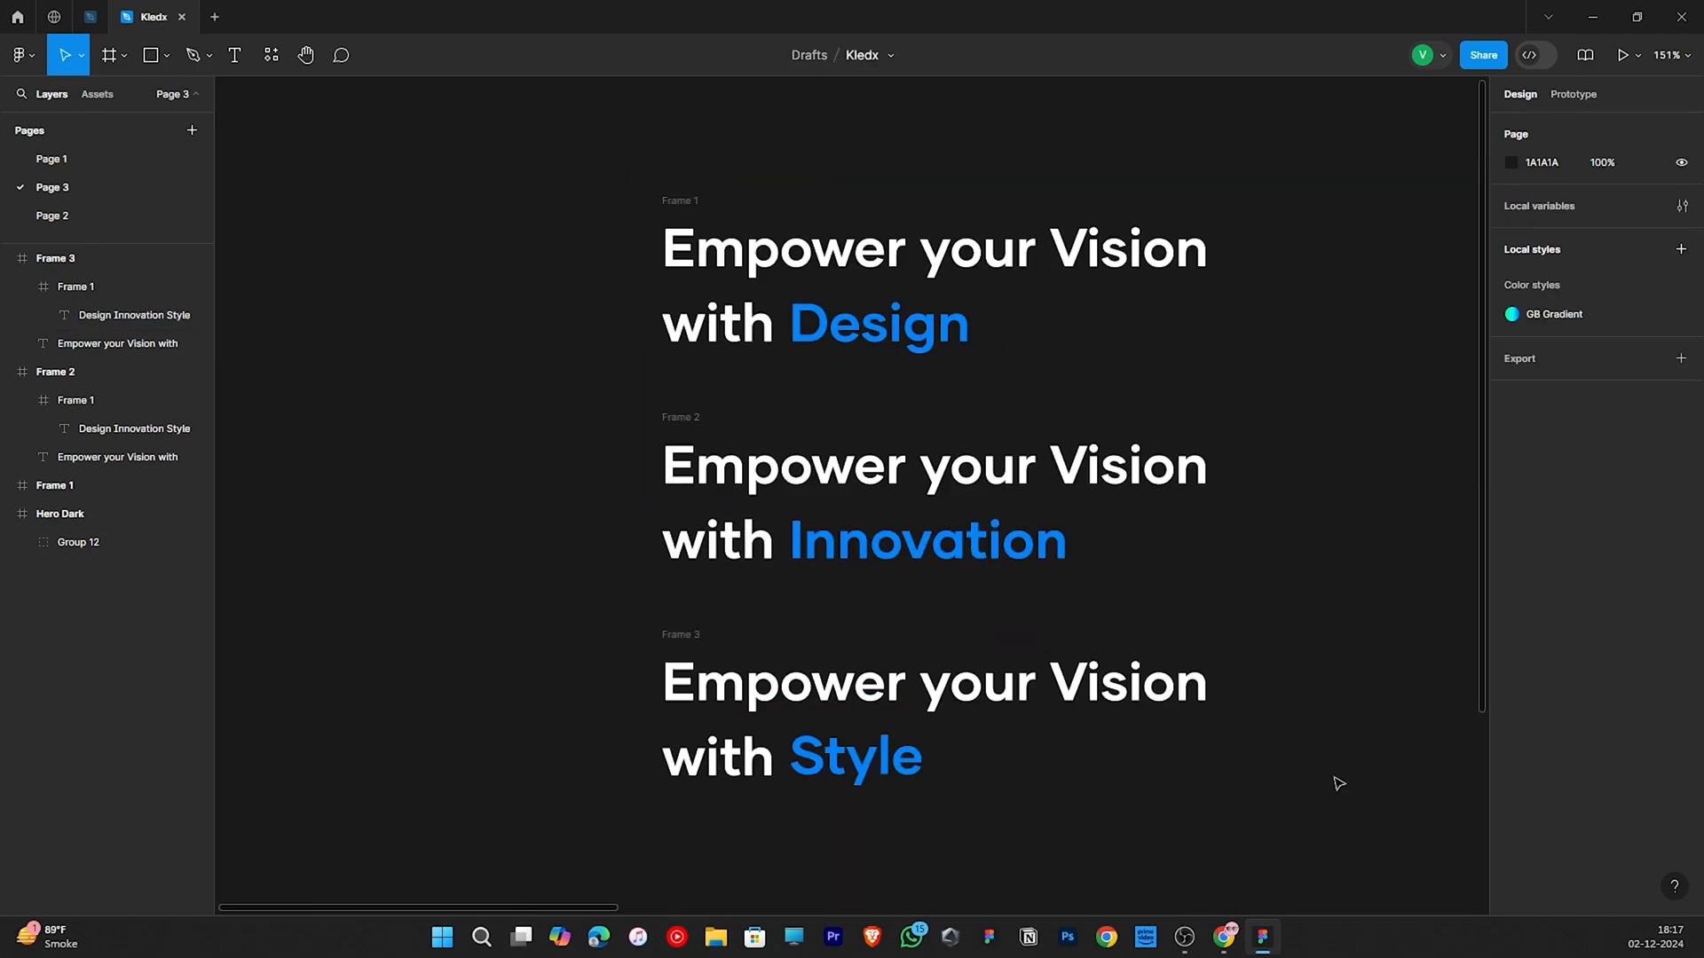
scroll(1340, 783, right, 2)
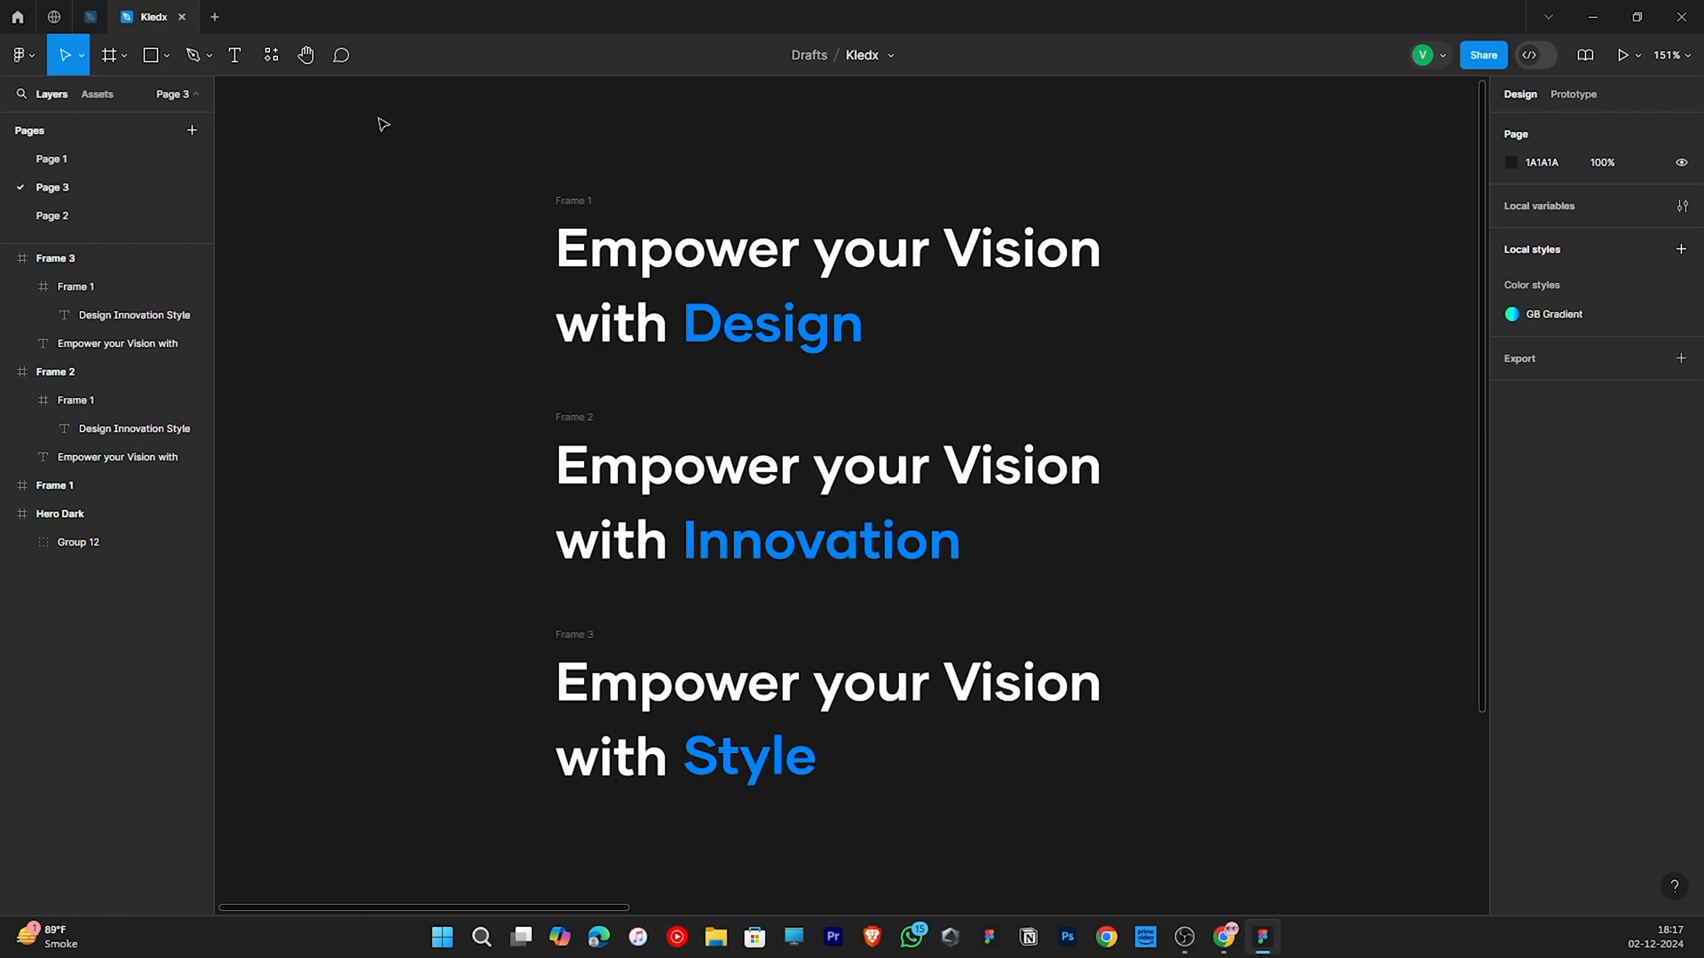
drag(458, 122, 1207, 869)
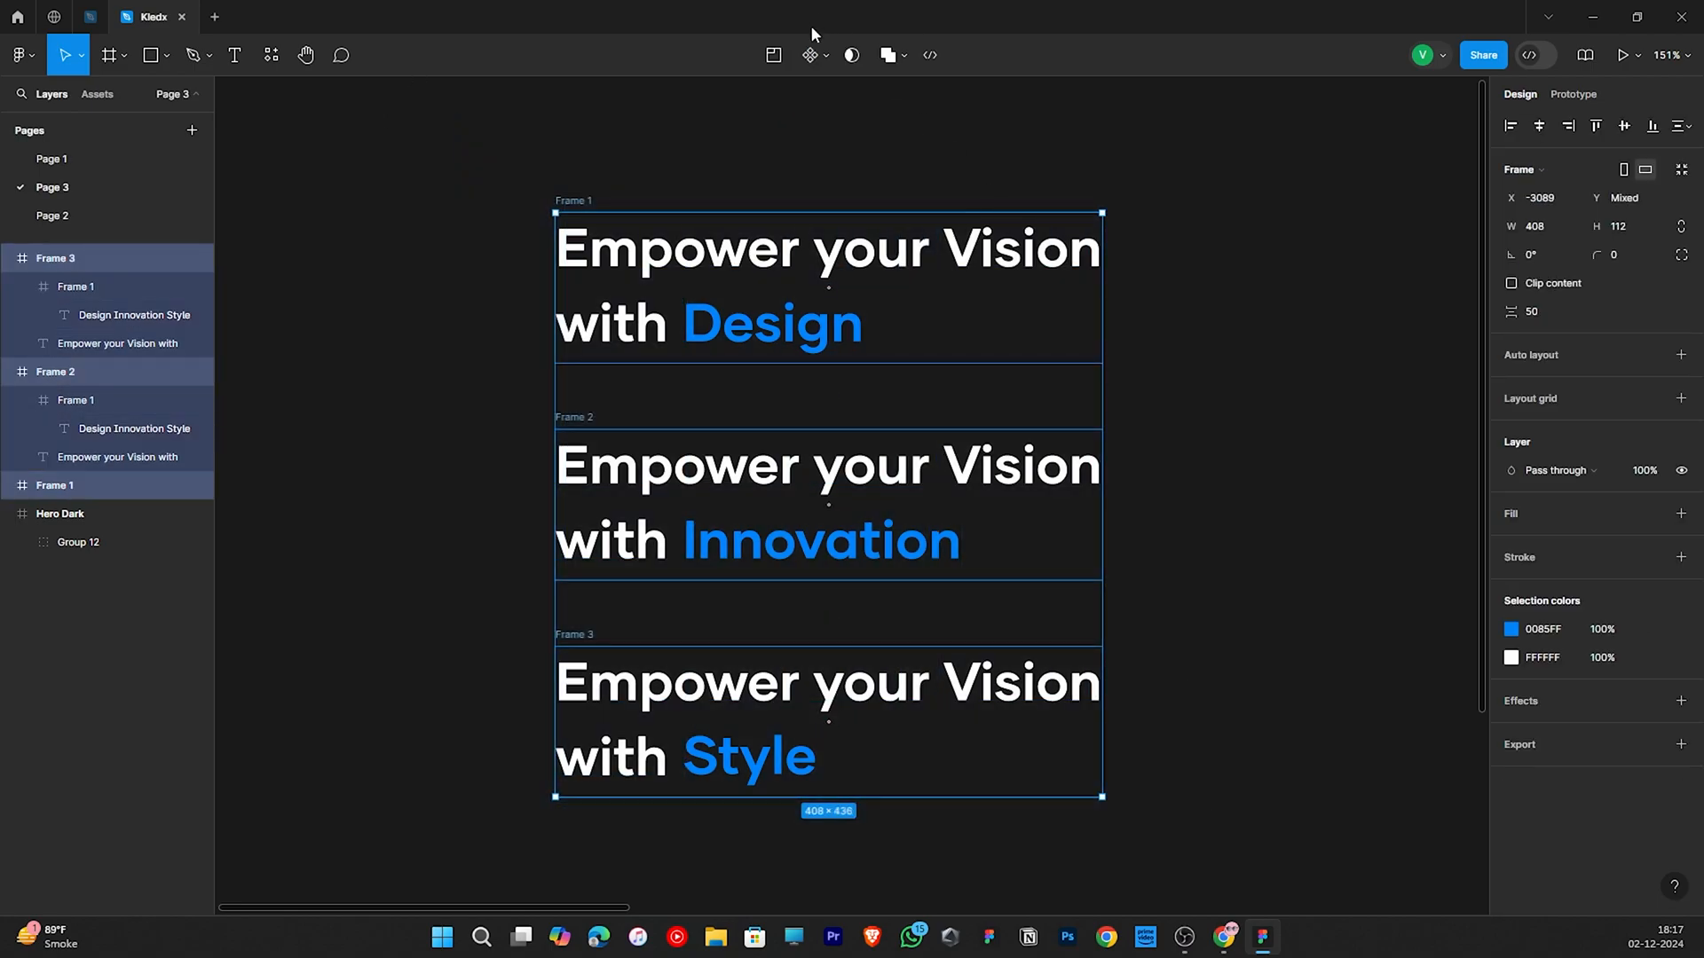
click(827, 57)
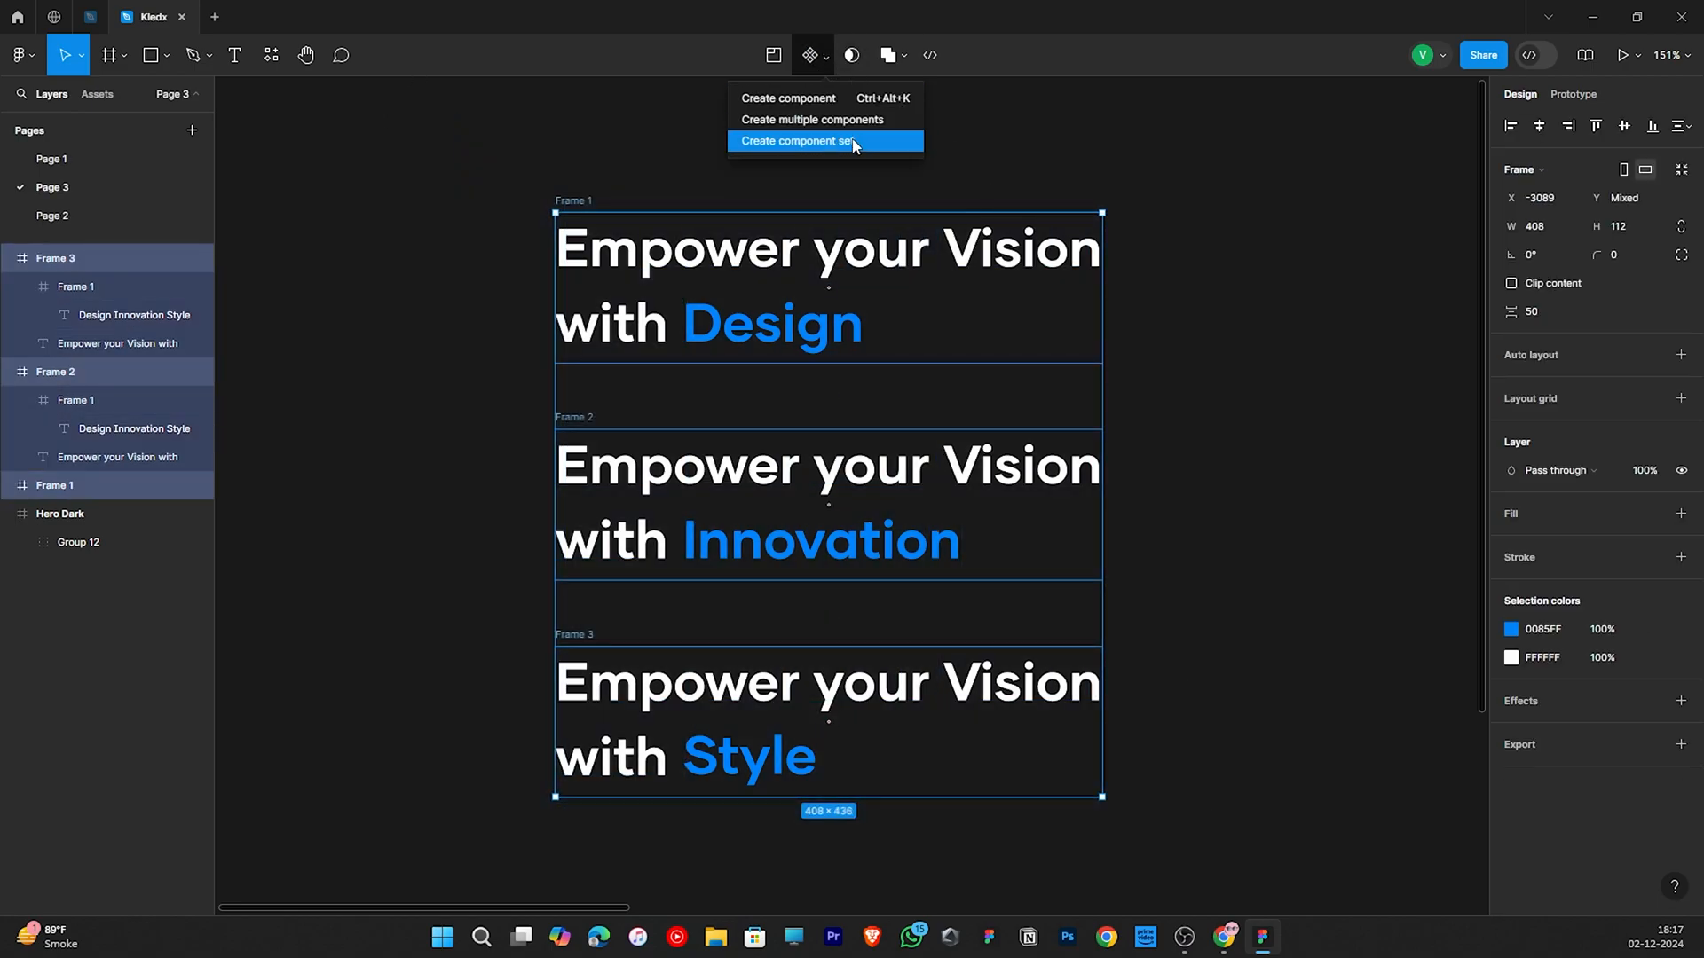
click(876, 148)
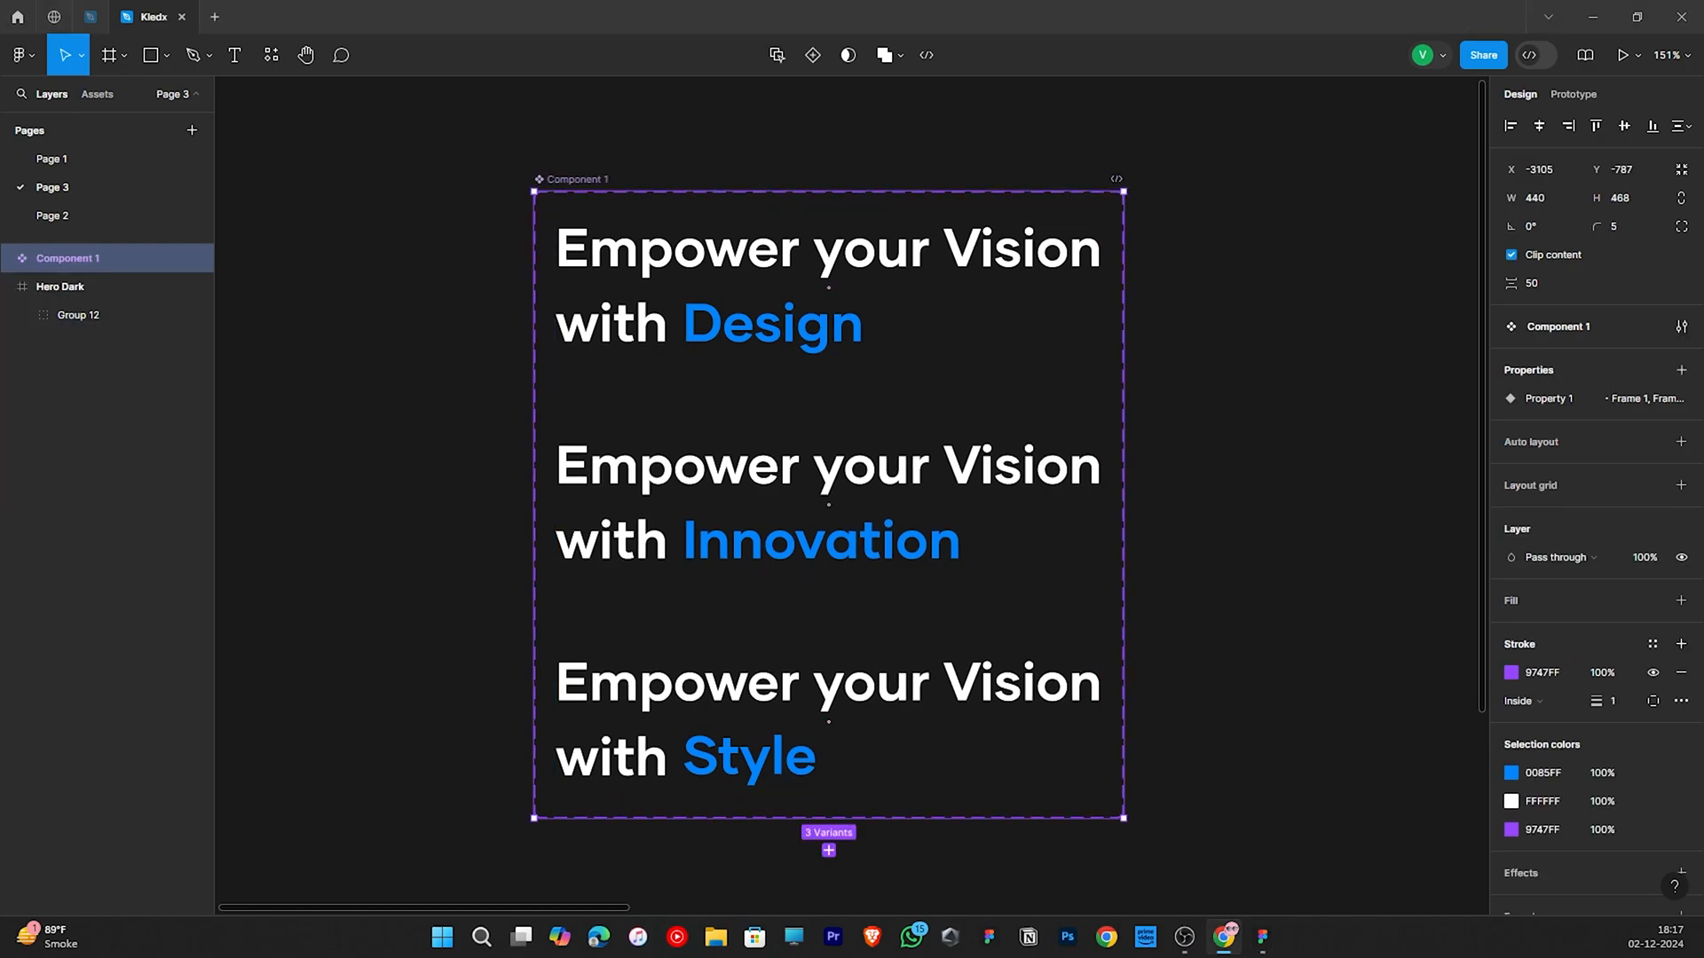
click(1255, 584)
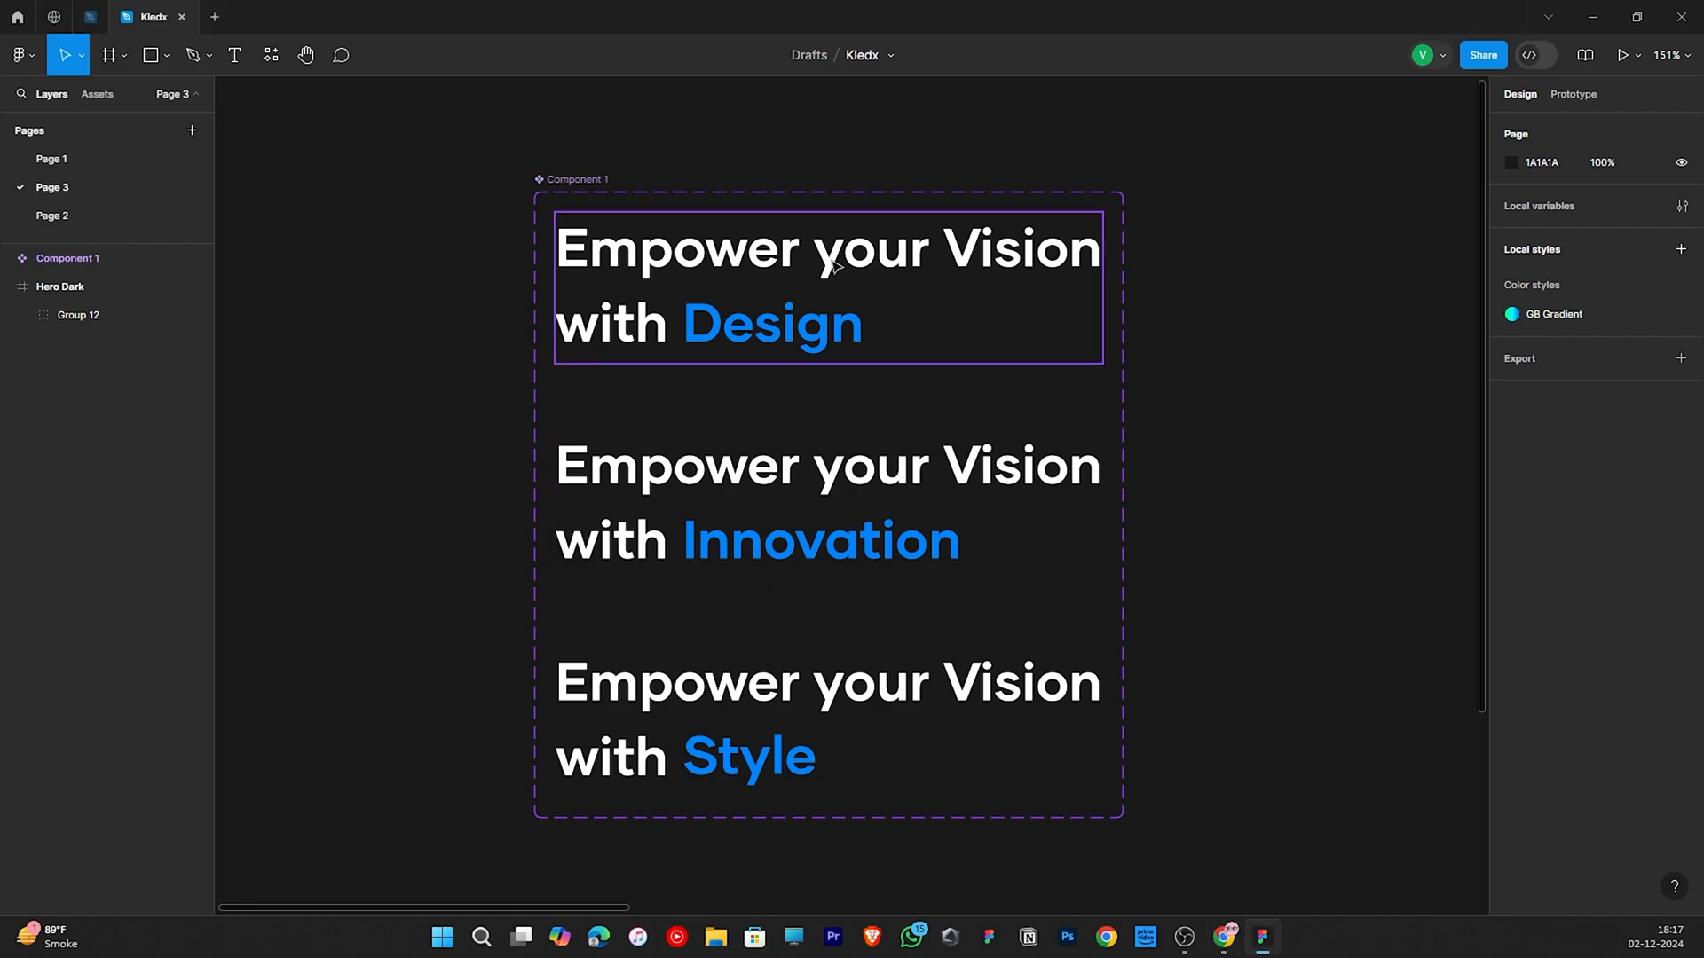
- Connect the "Design" variant to the "Innovation" variant with a Change to interaction triggered After delay
click(1021, 328)
click(1575, 94)
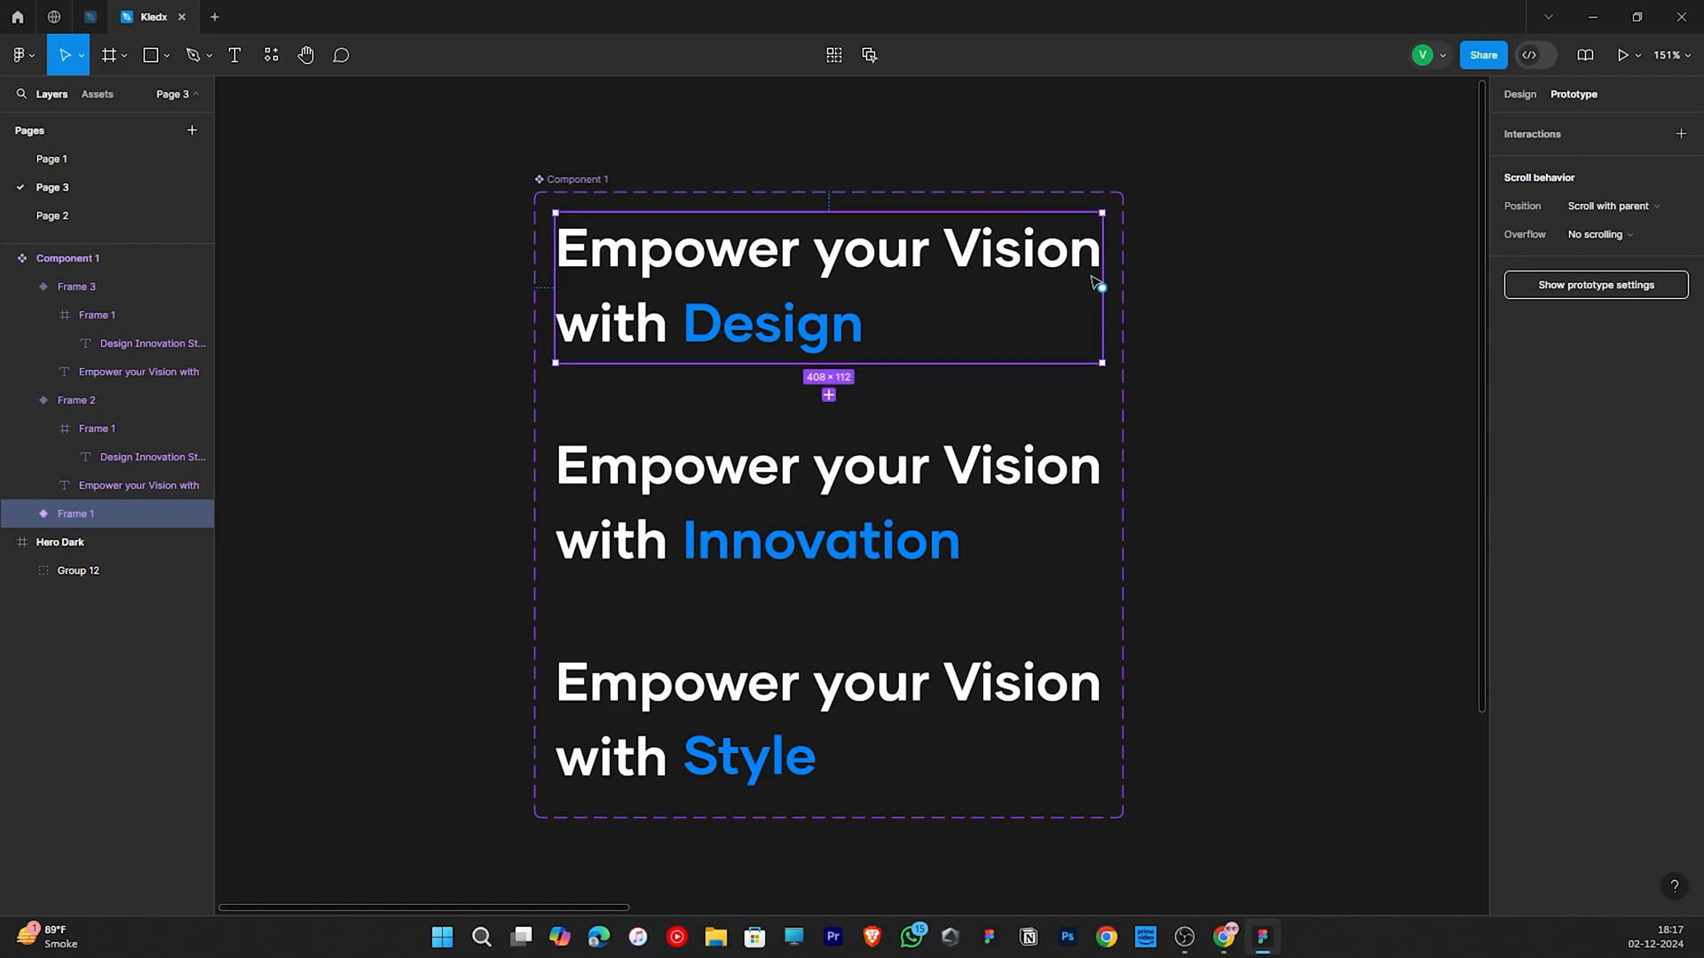
mouse_move(1102, 289)
drag(1102, 289, 1021, 530)
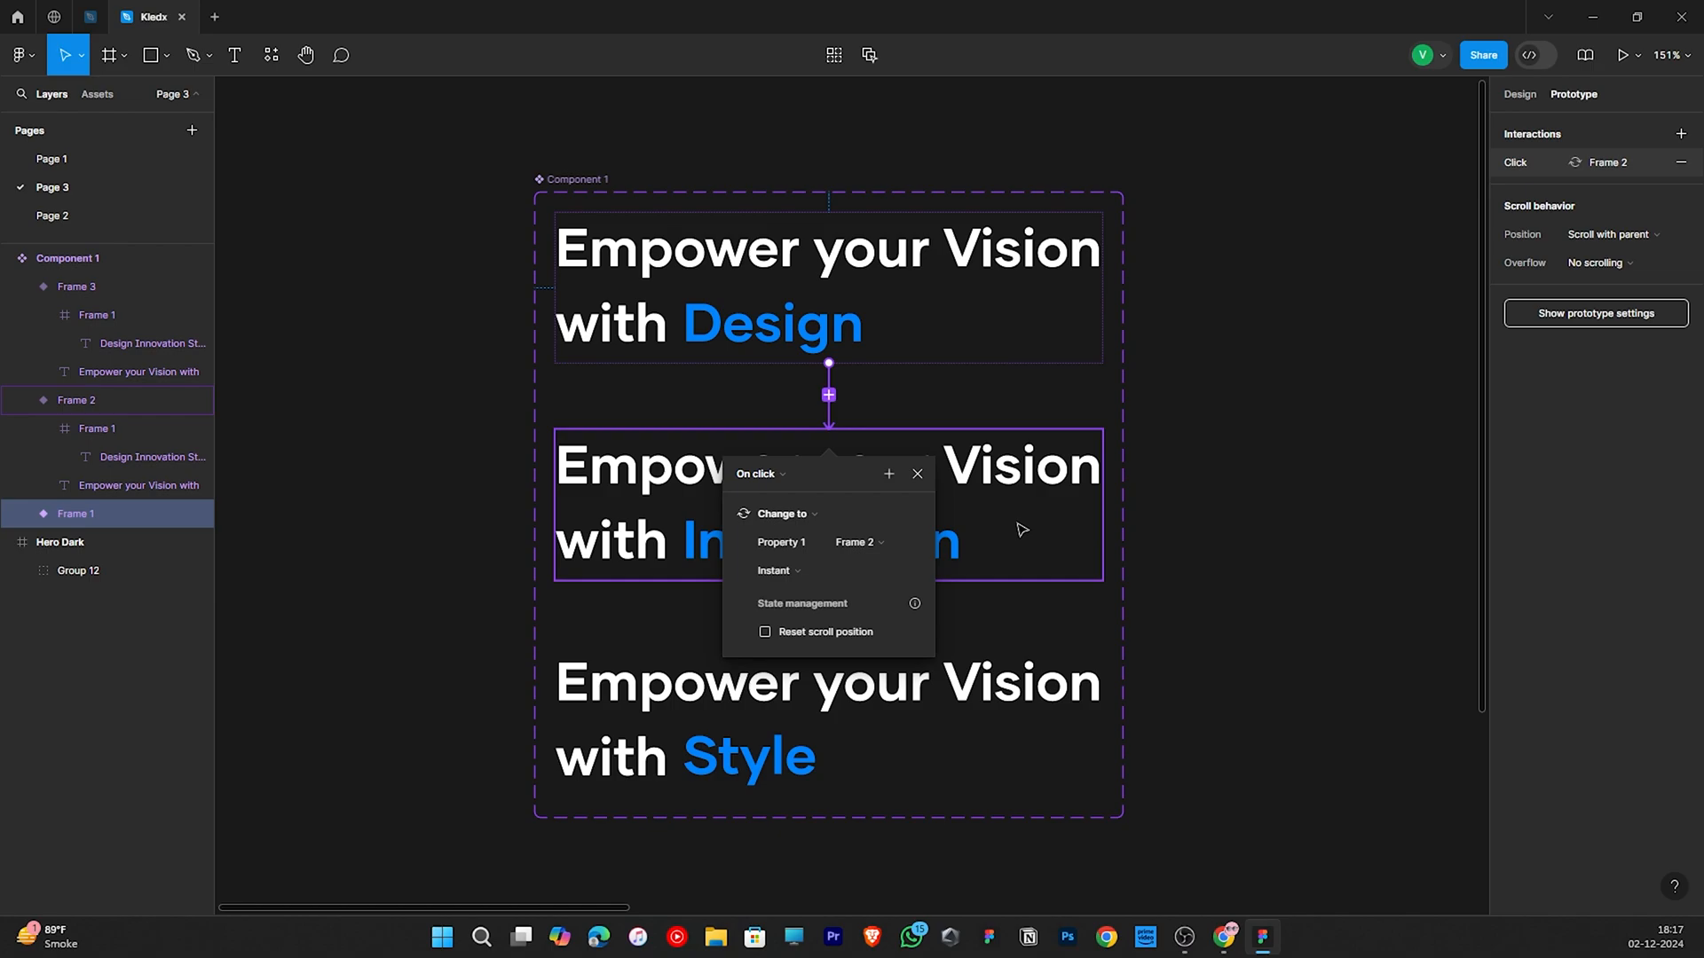
click(780, 477)
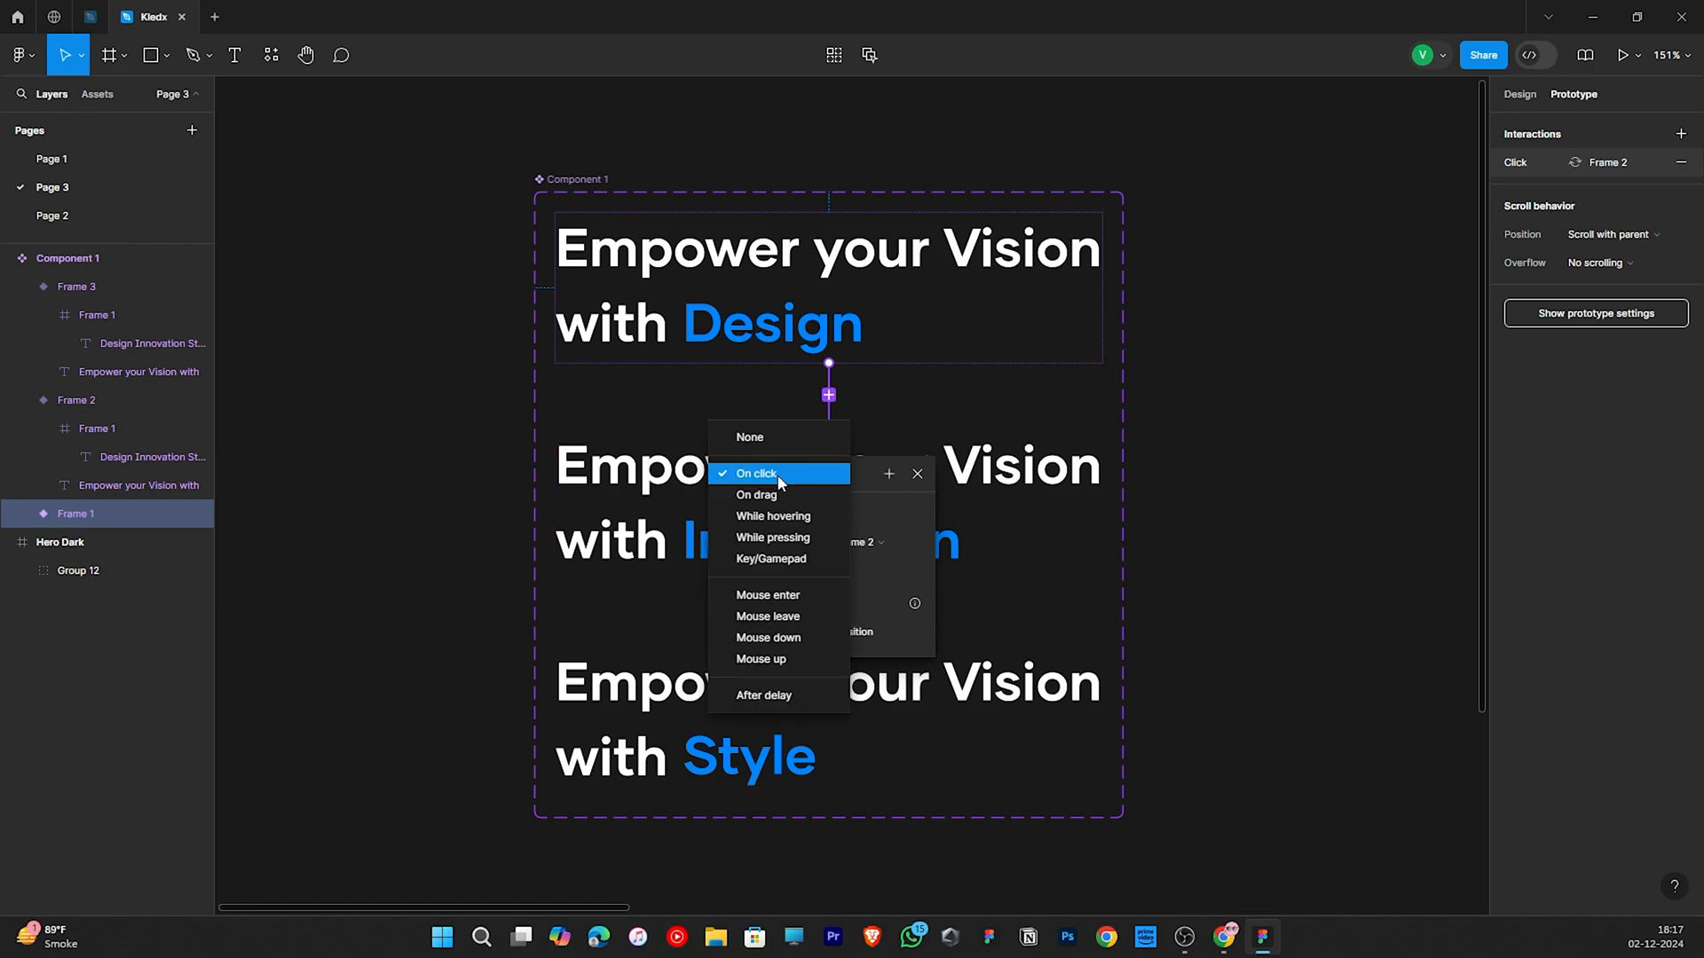
click(802, 702)
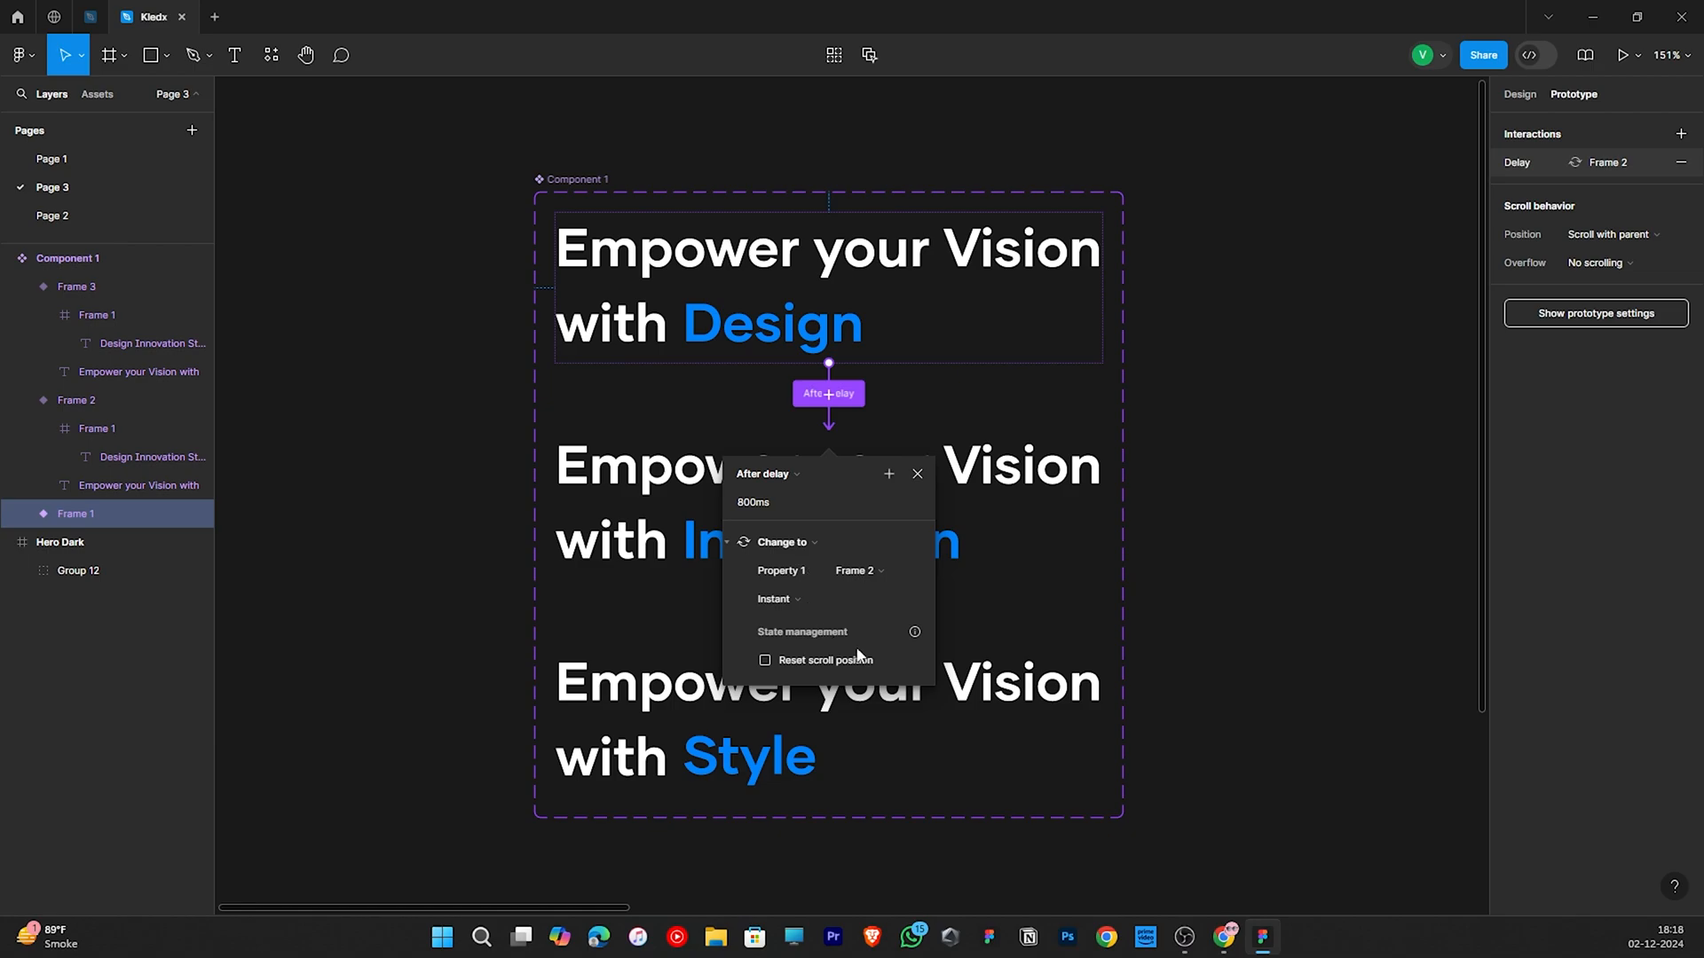
- Set the Design-to-Innovation transition to Smart animate with Ease in and out back easing and a 600 ms duration
click(802, 597)
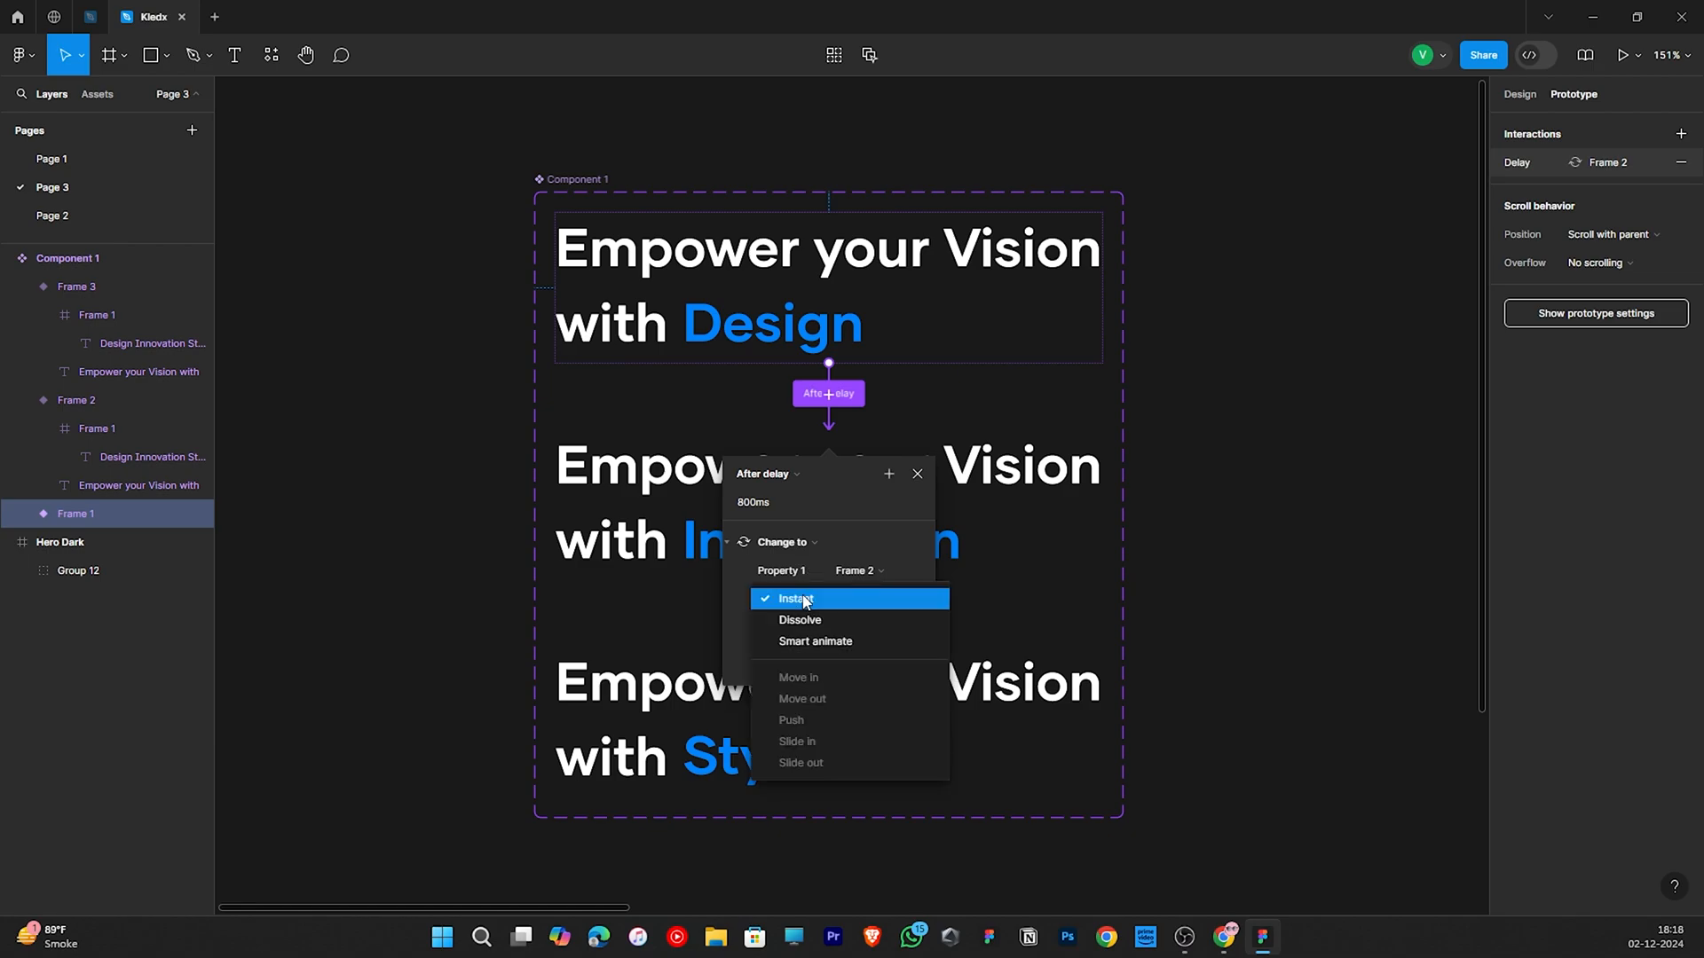
click(811, 635)
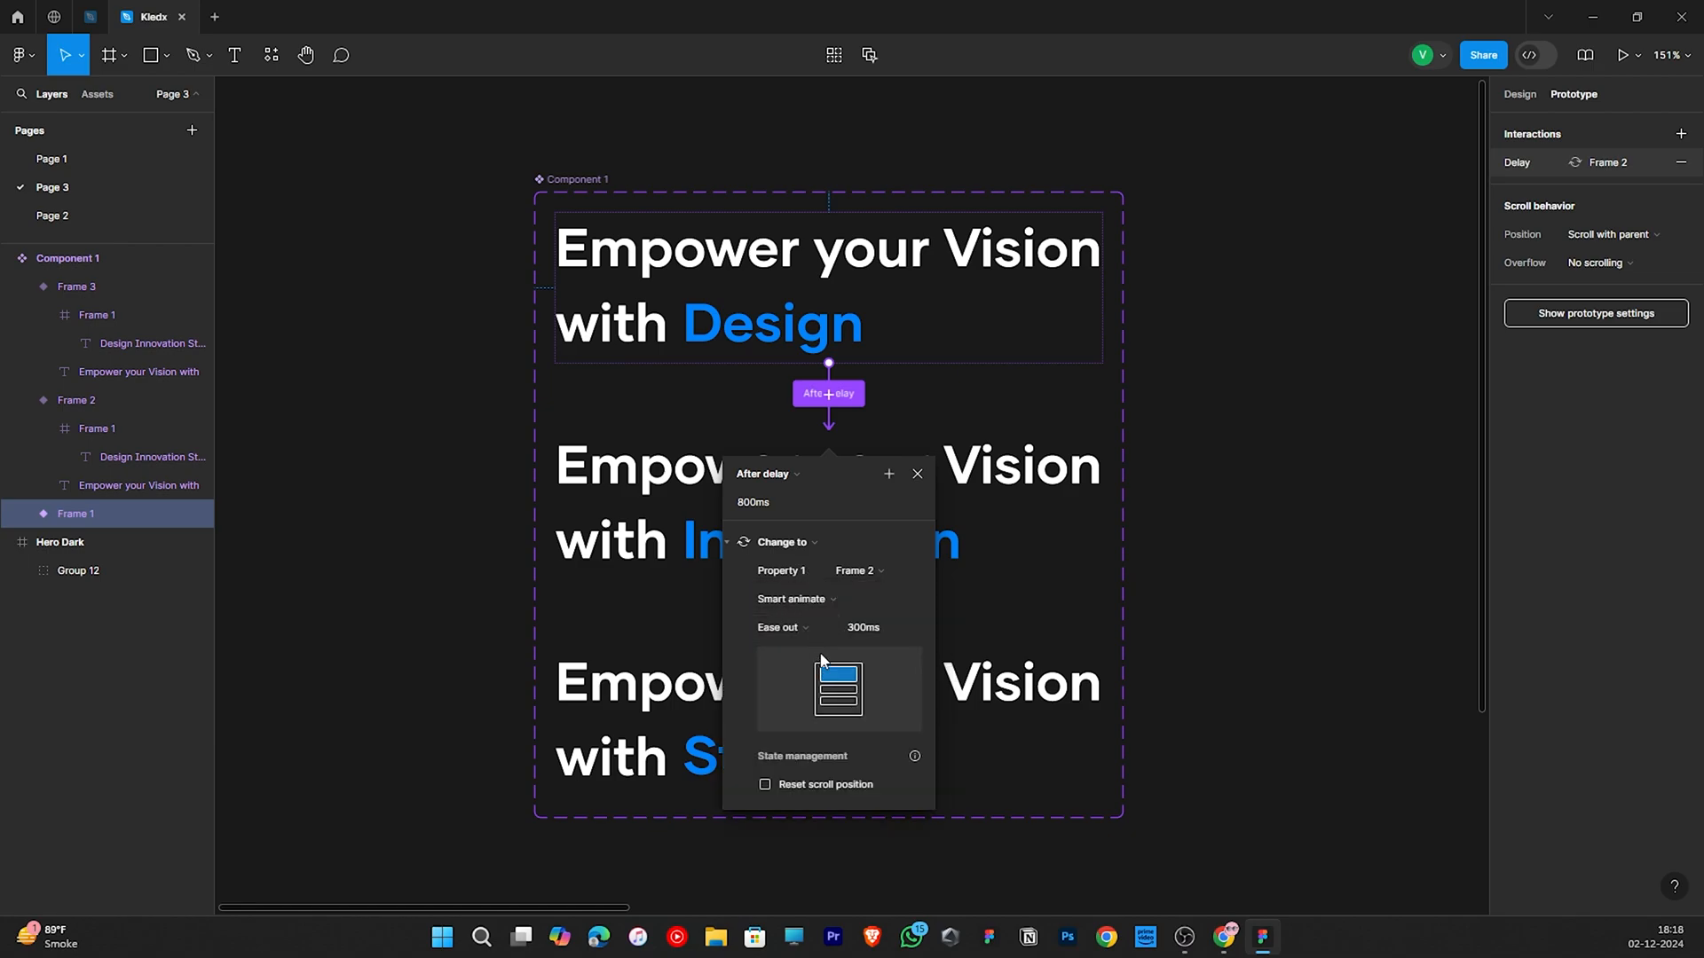
click(820, 628)
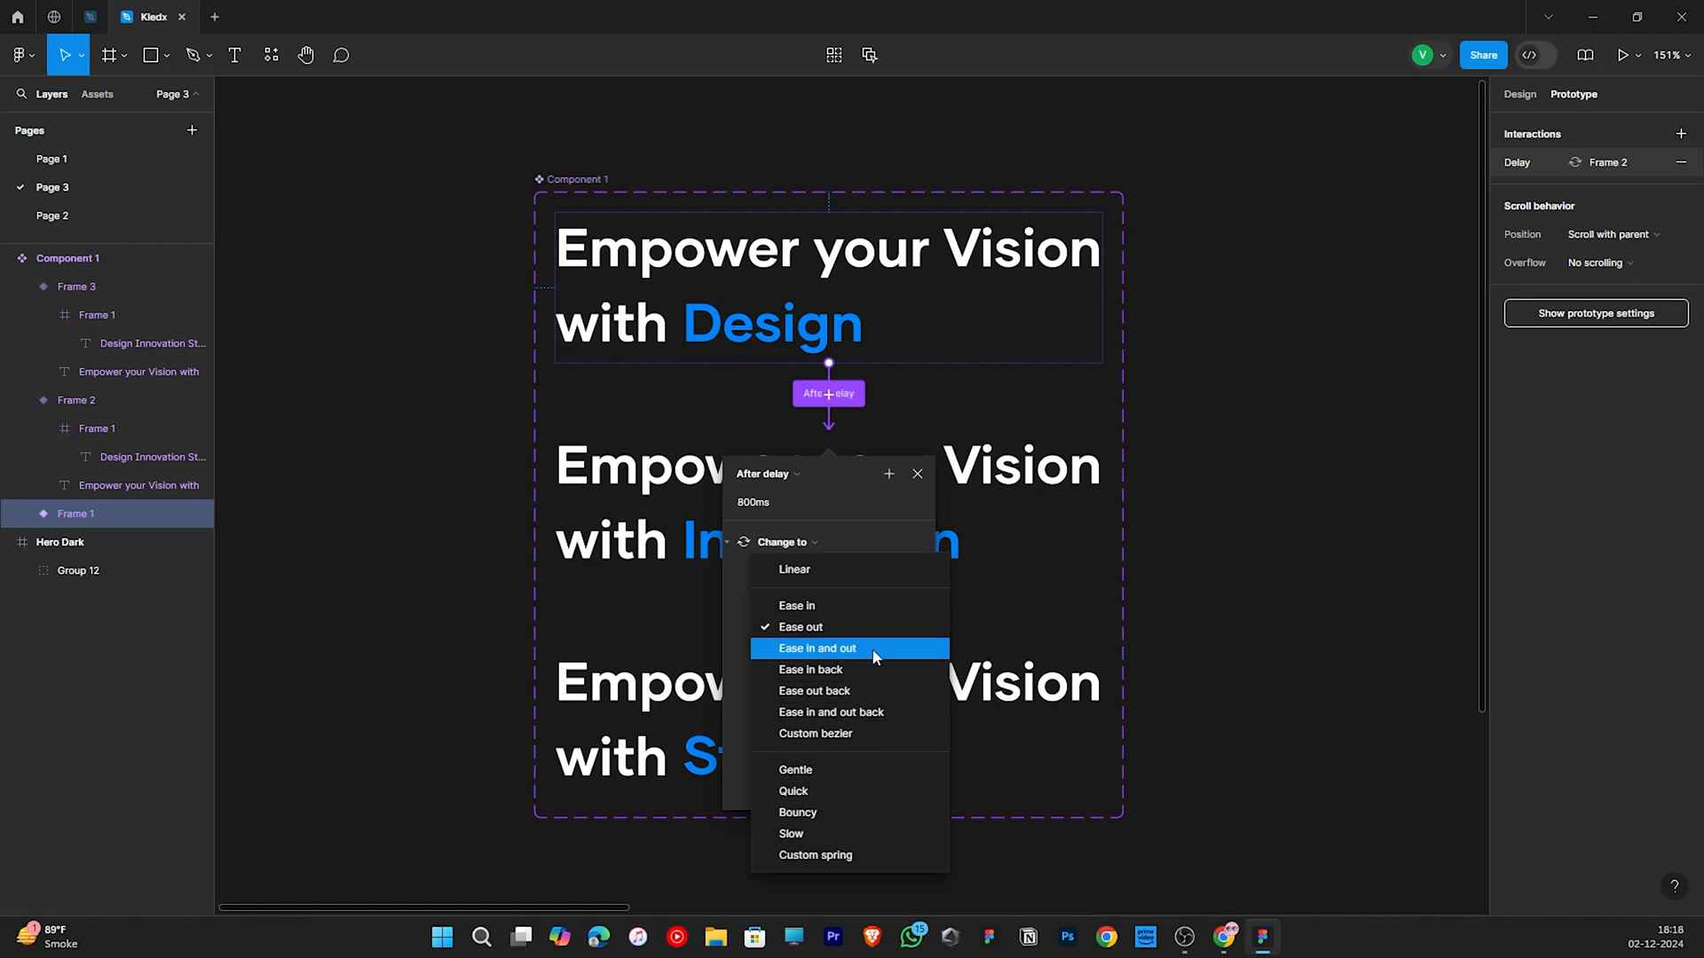
click(878, 714)
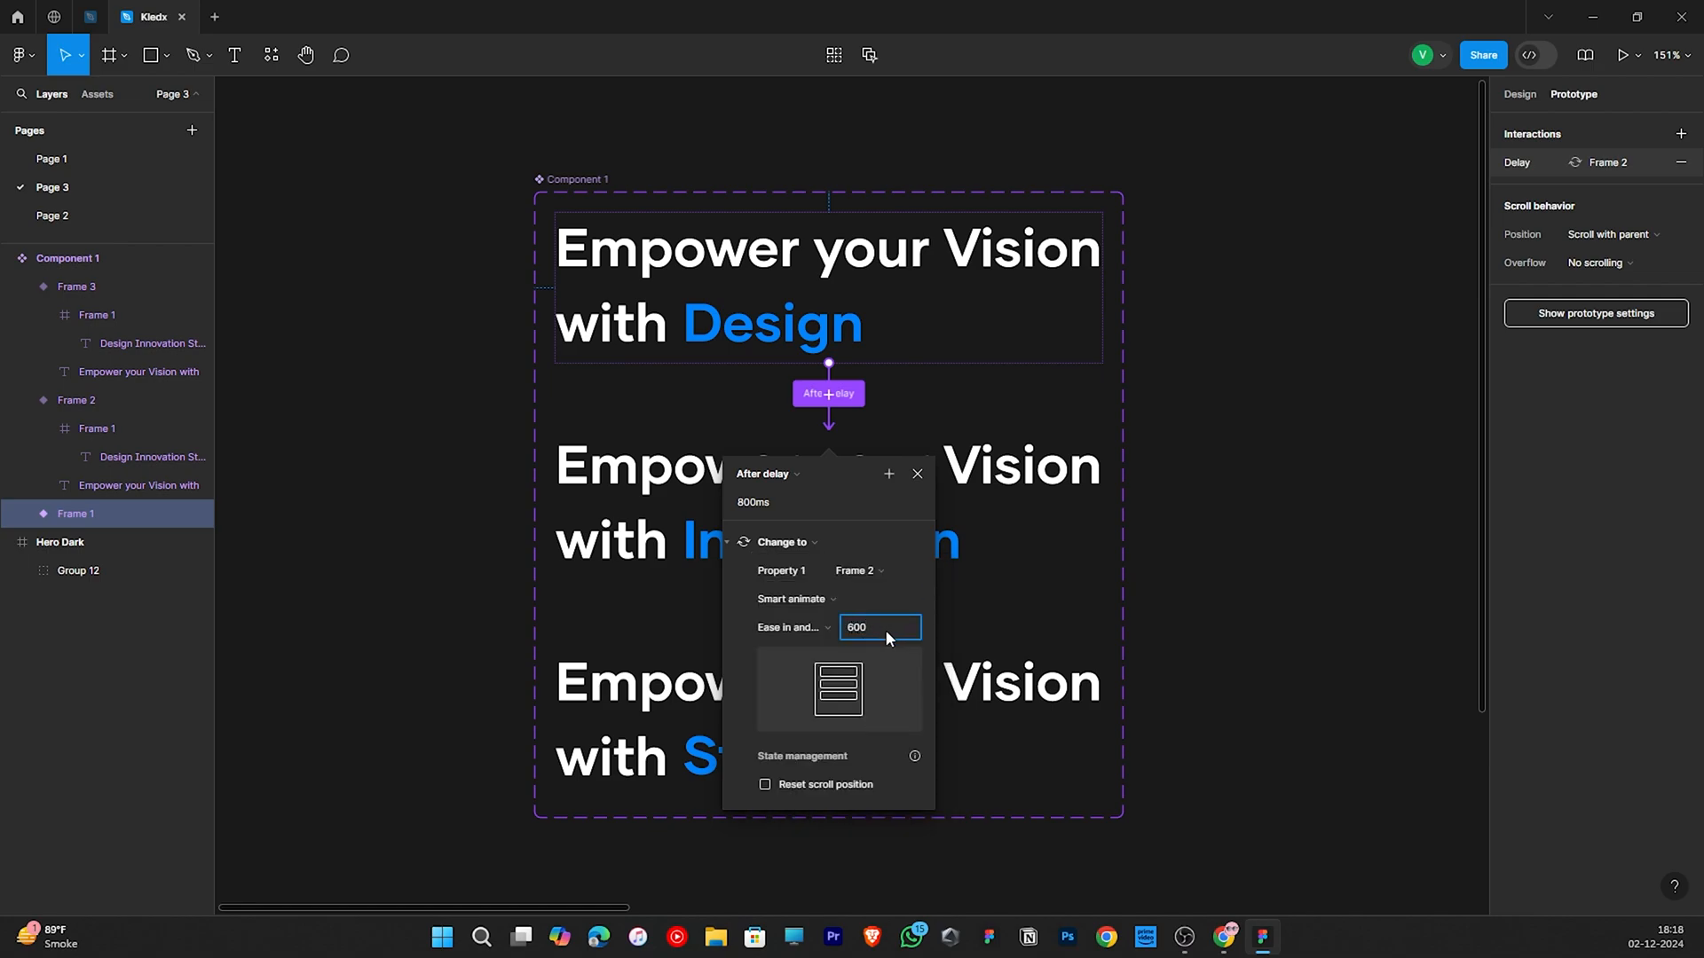
click(885, 630)
text(600)
key(Return)
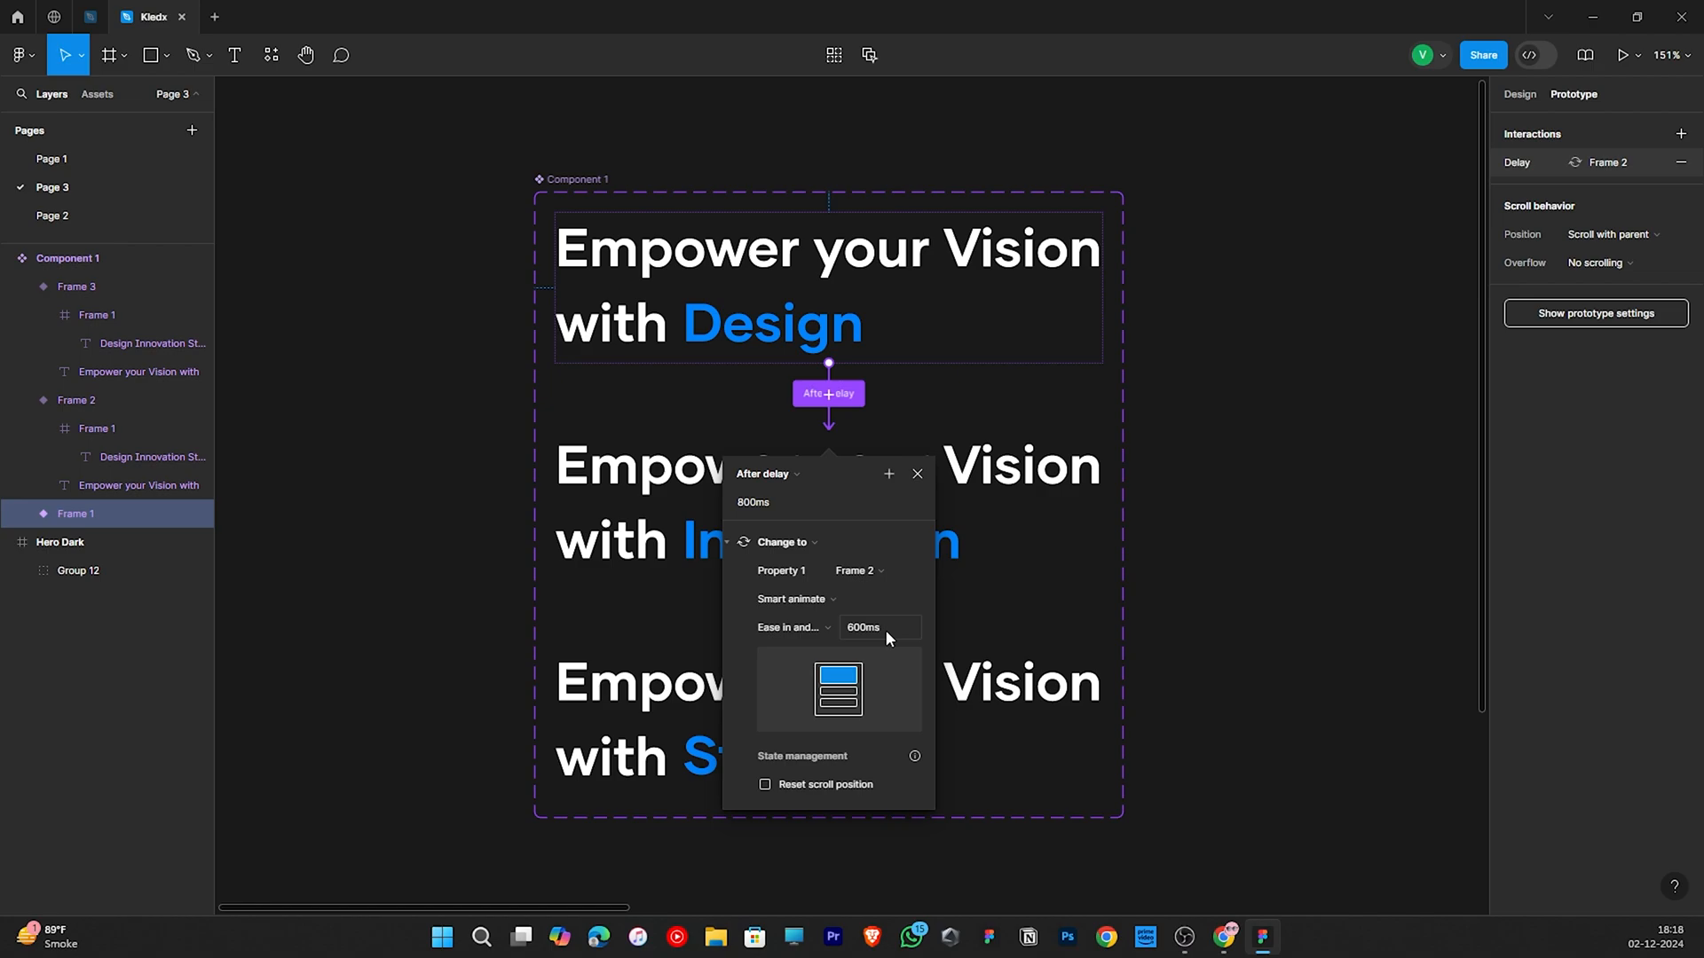
click(874, 541)
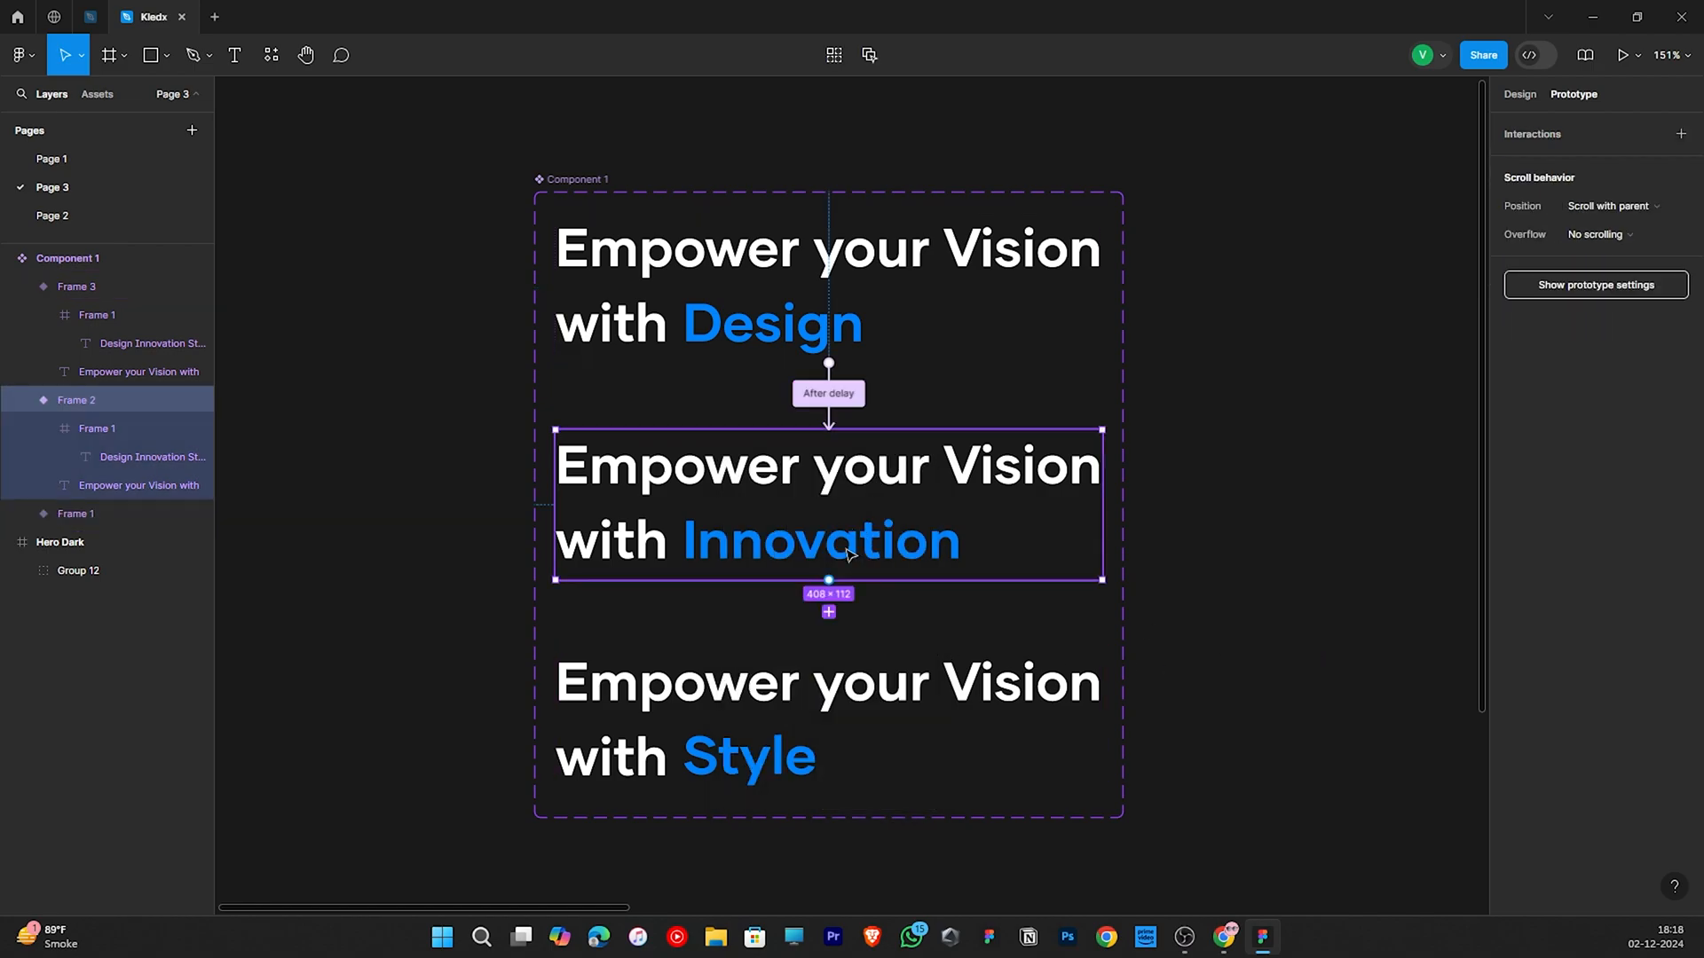
- Connect the "Innovation" variant to the "Style" variant with a Change to interaction triggered After delay at 800 ms
drag(829, 580, 849, 703)
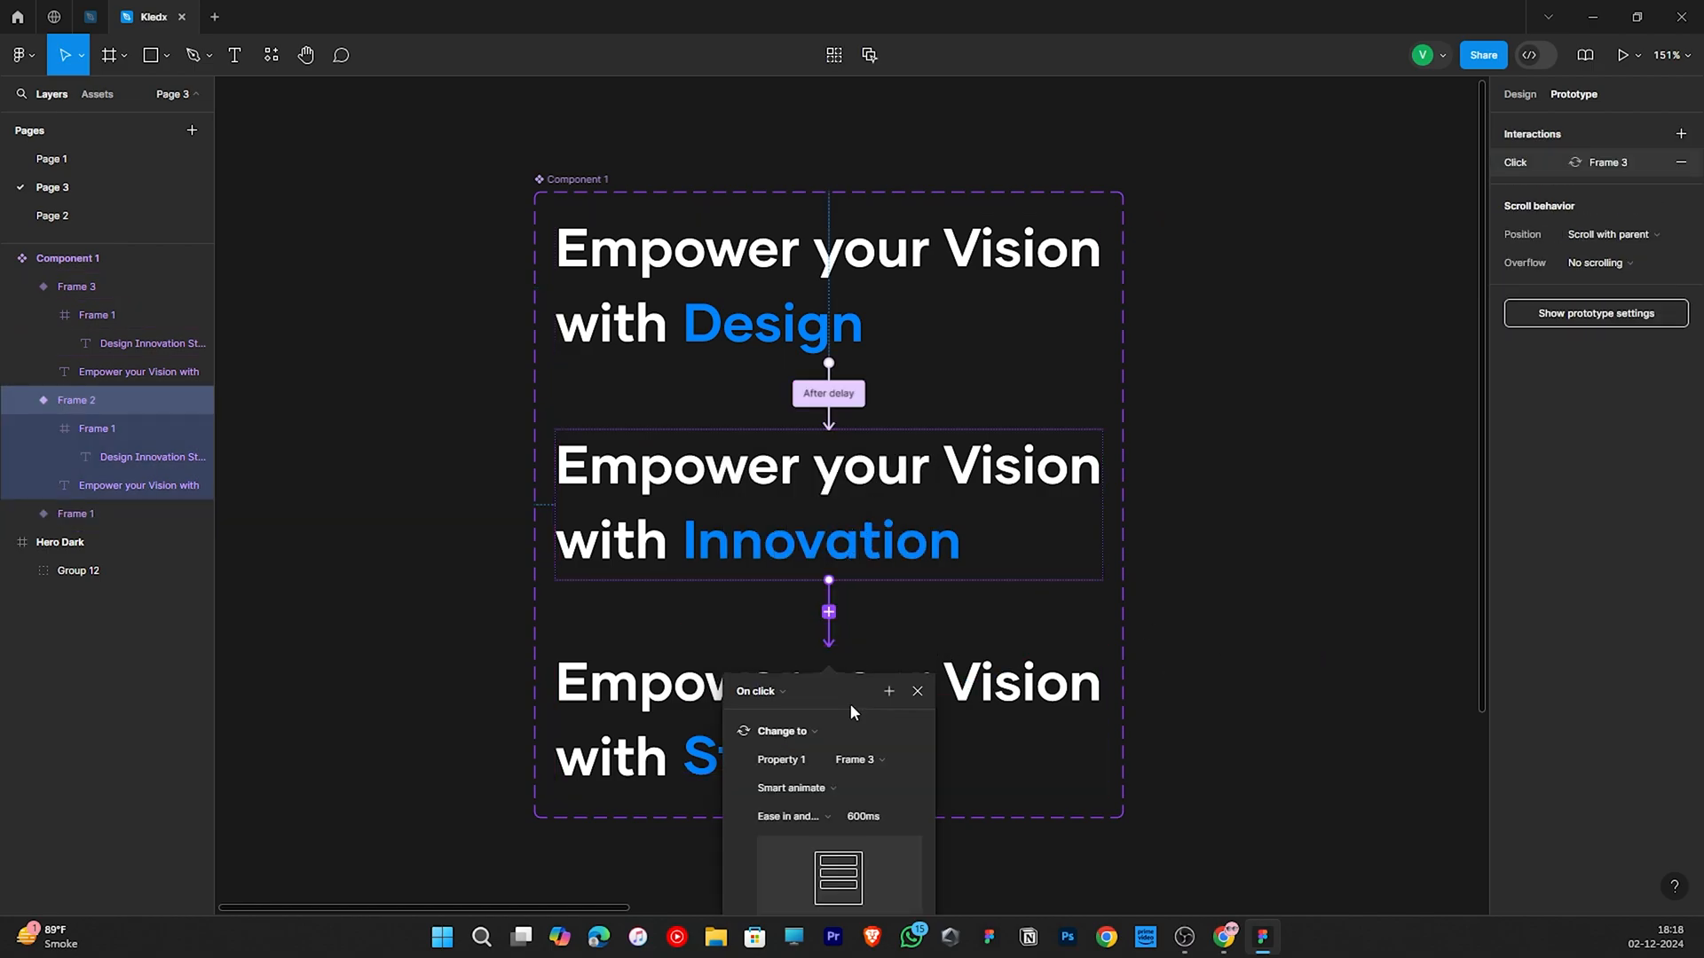
click(774, 587)
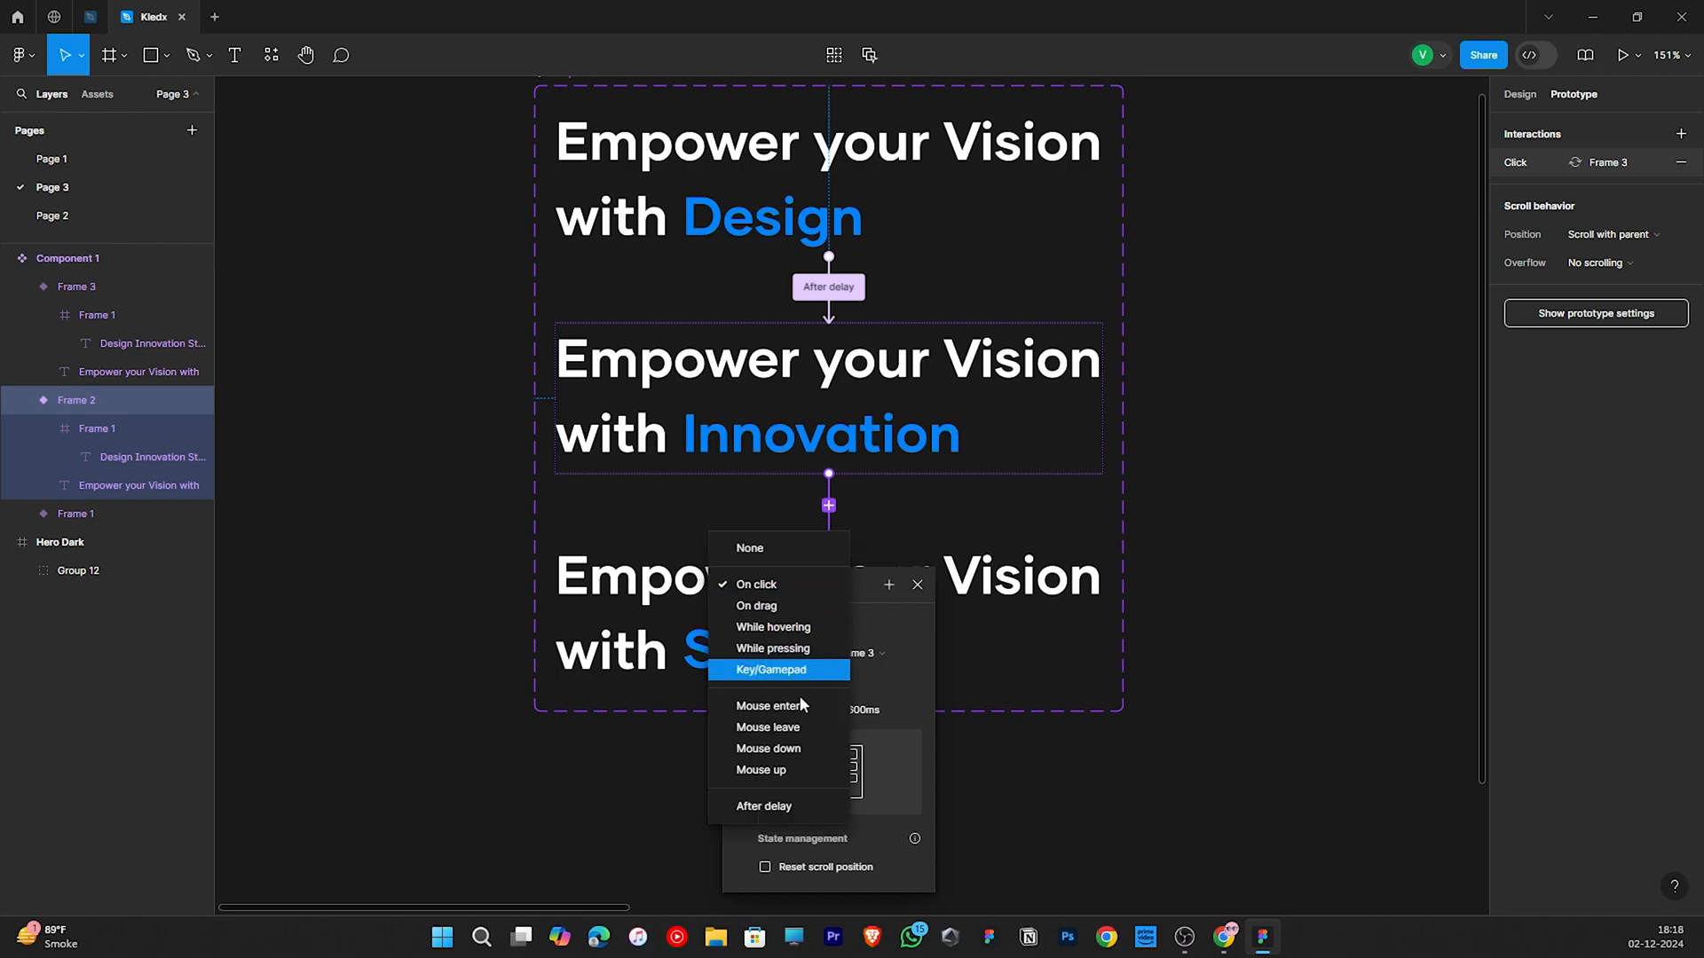
click(786, 798)
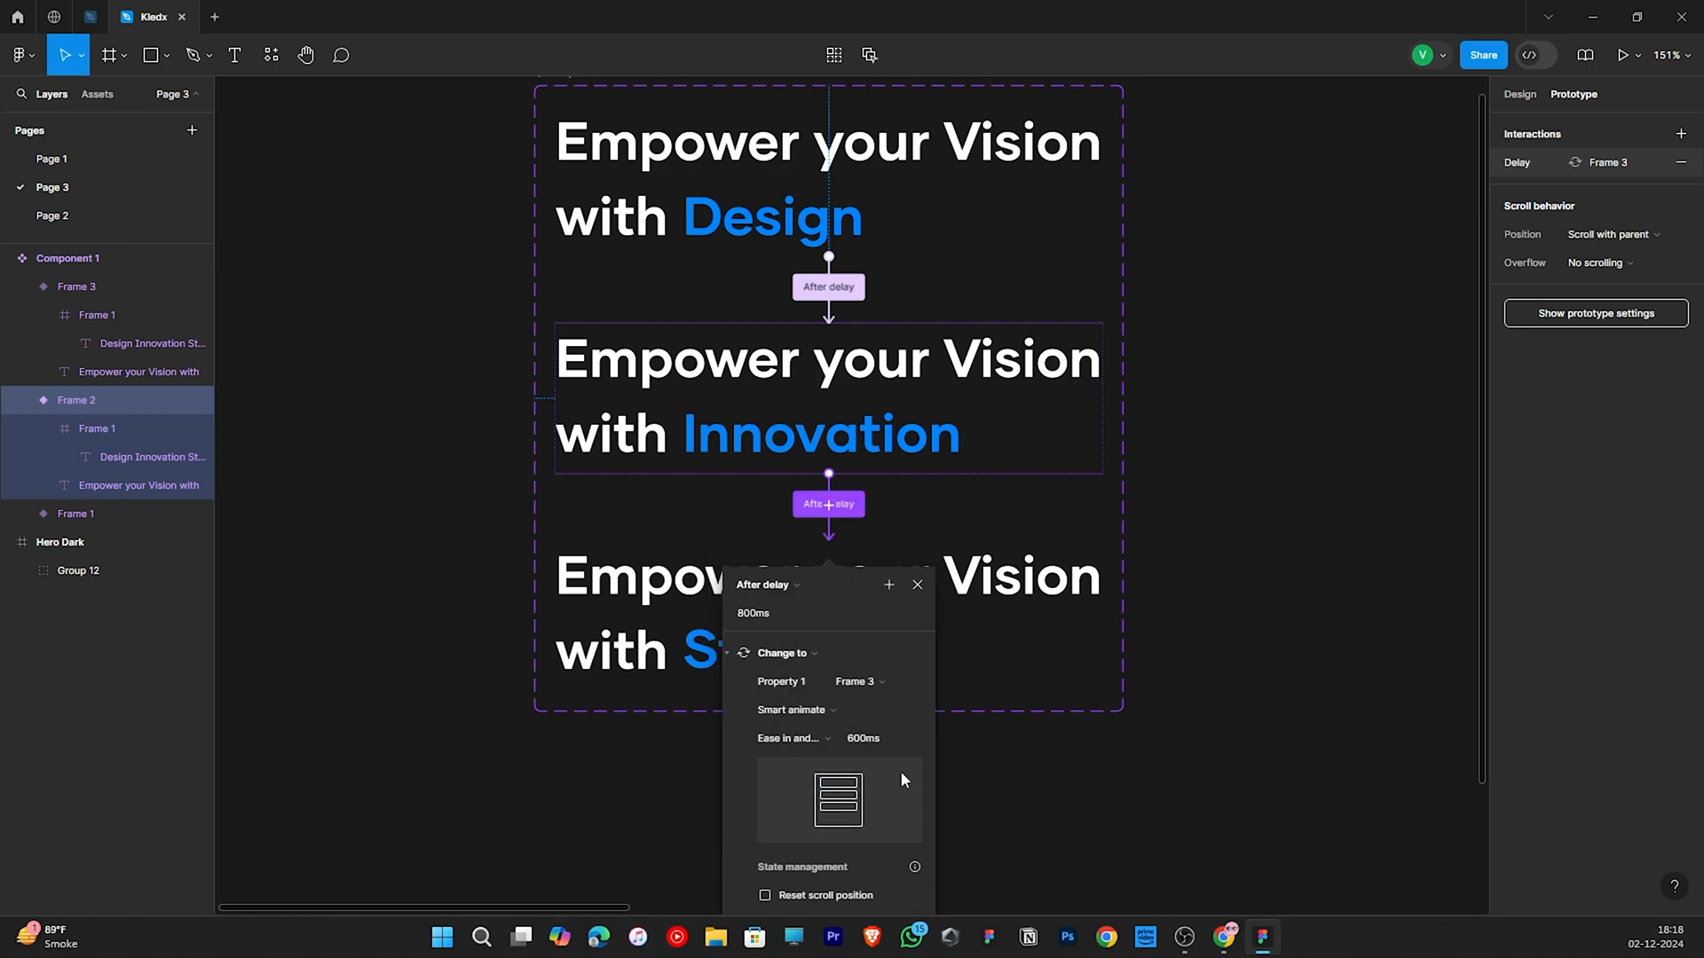
scroll(902, 770, down, 2)
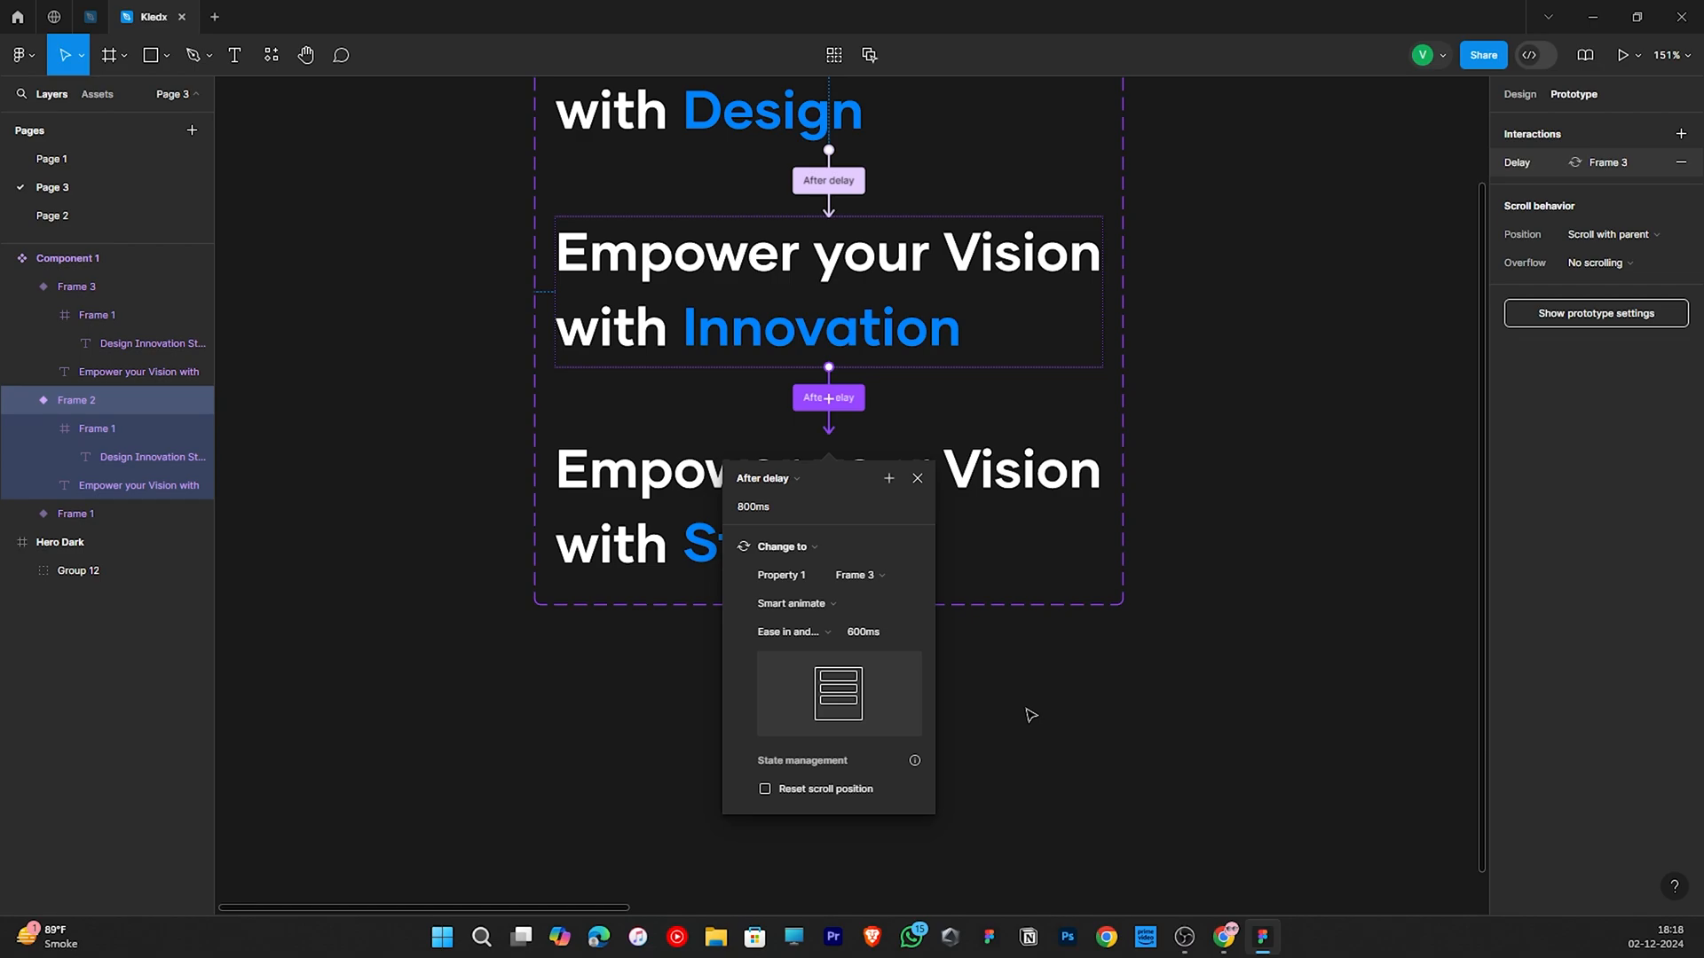
click(996, 788)
- Loop the "Style" variant back to the "Design" variant with a Change to interaction triggered After delay at 800 ms
click(742, 532)
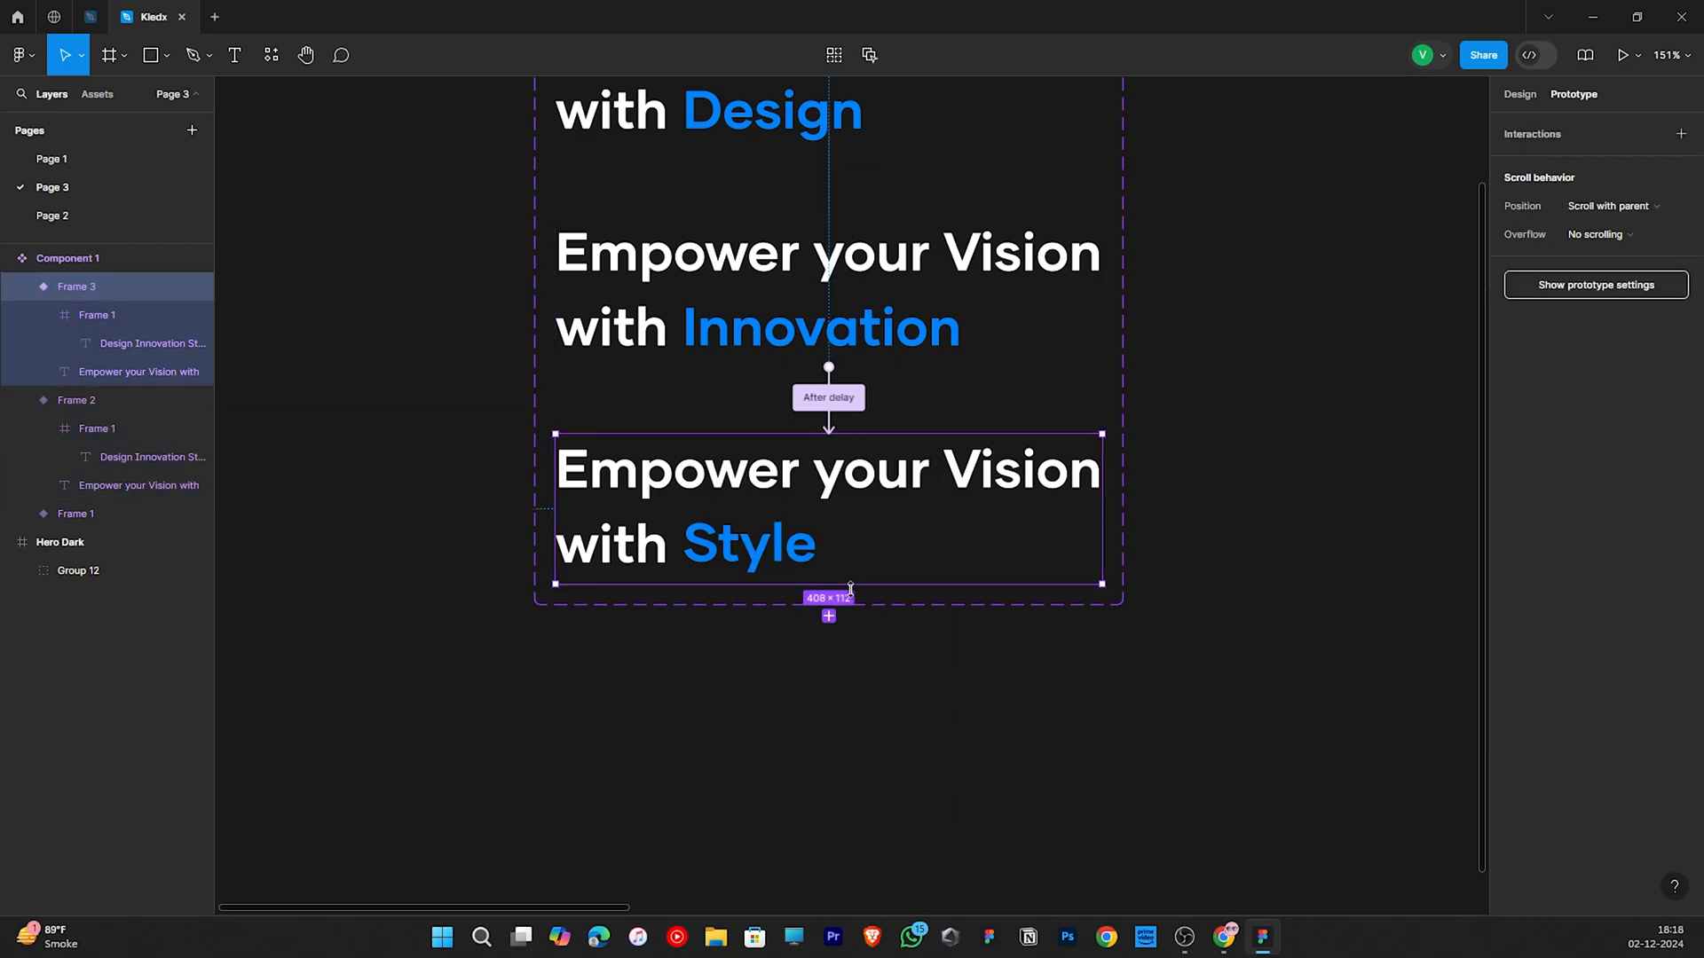
scroll(828, 583, up, 2)
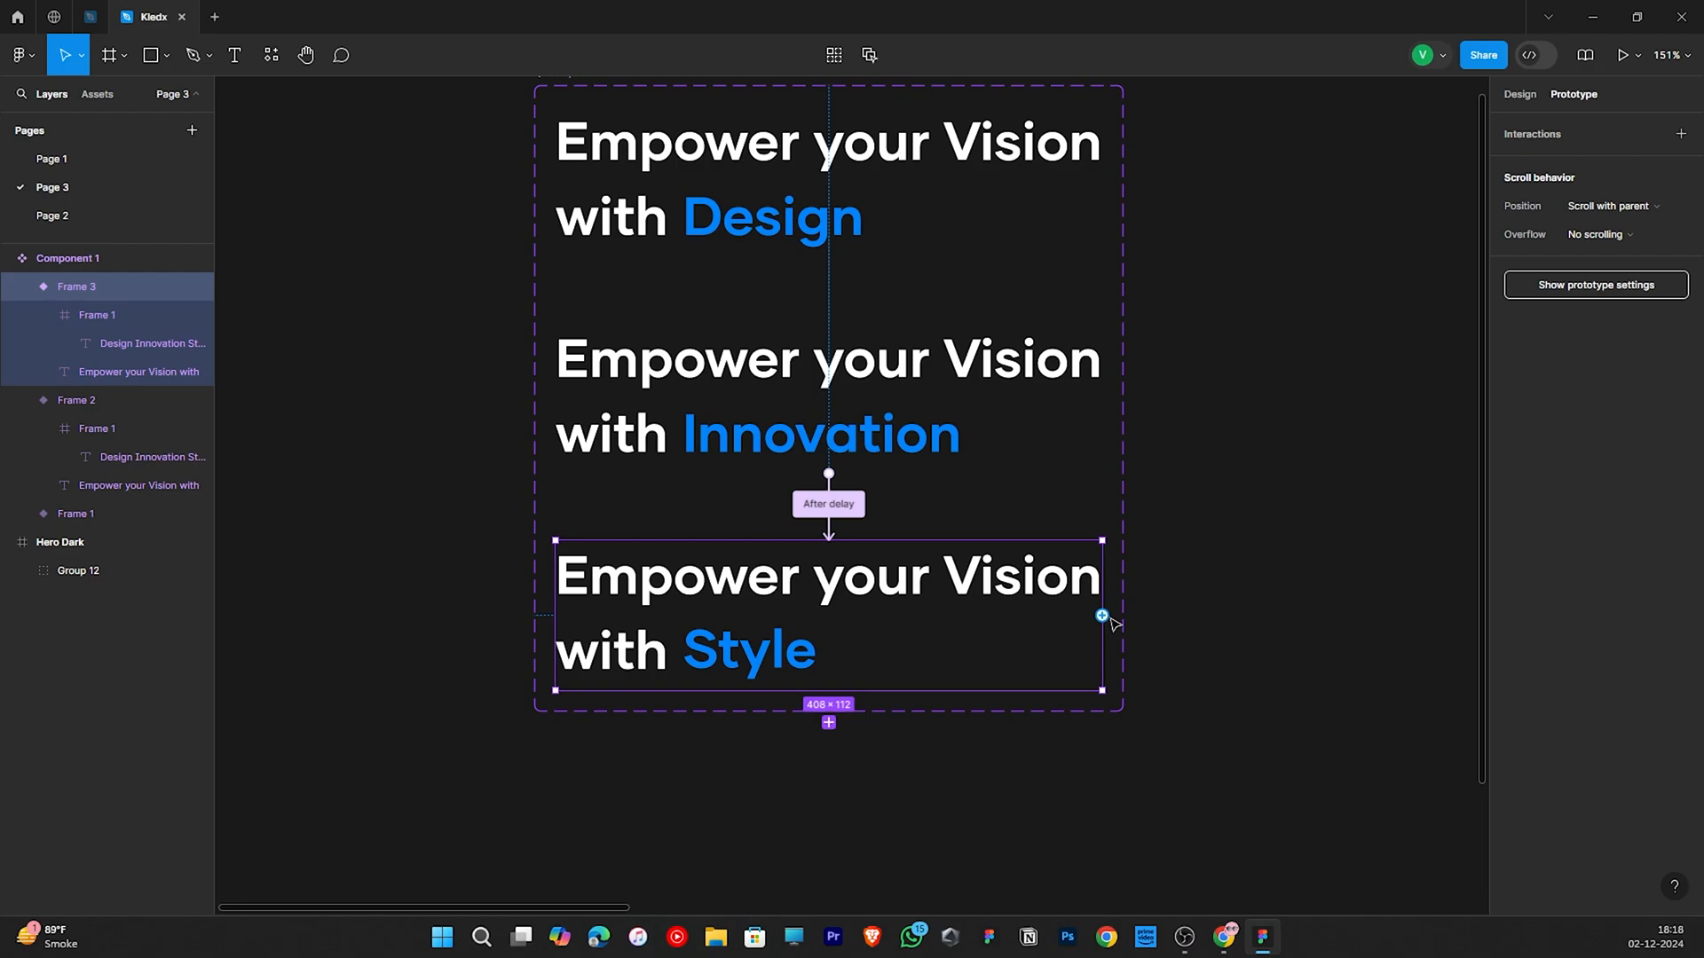
drag(1102, 615, 1003, 142)
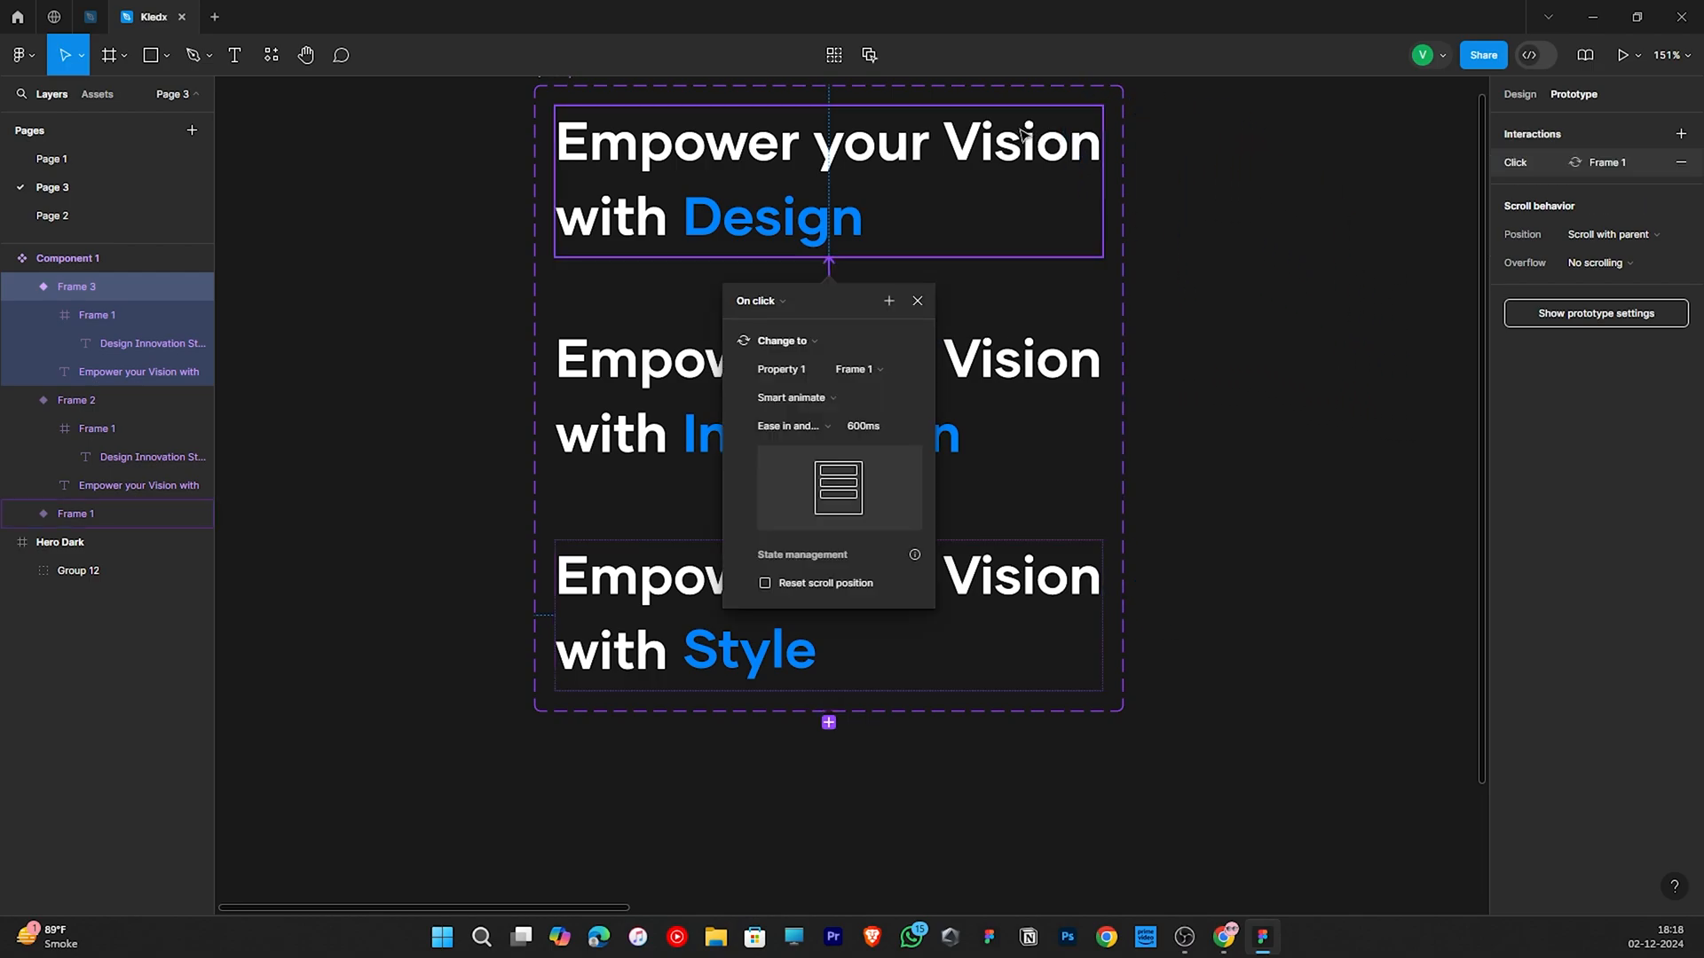
click(779, 303)
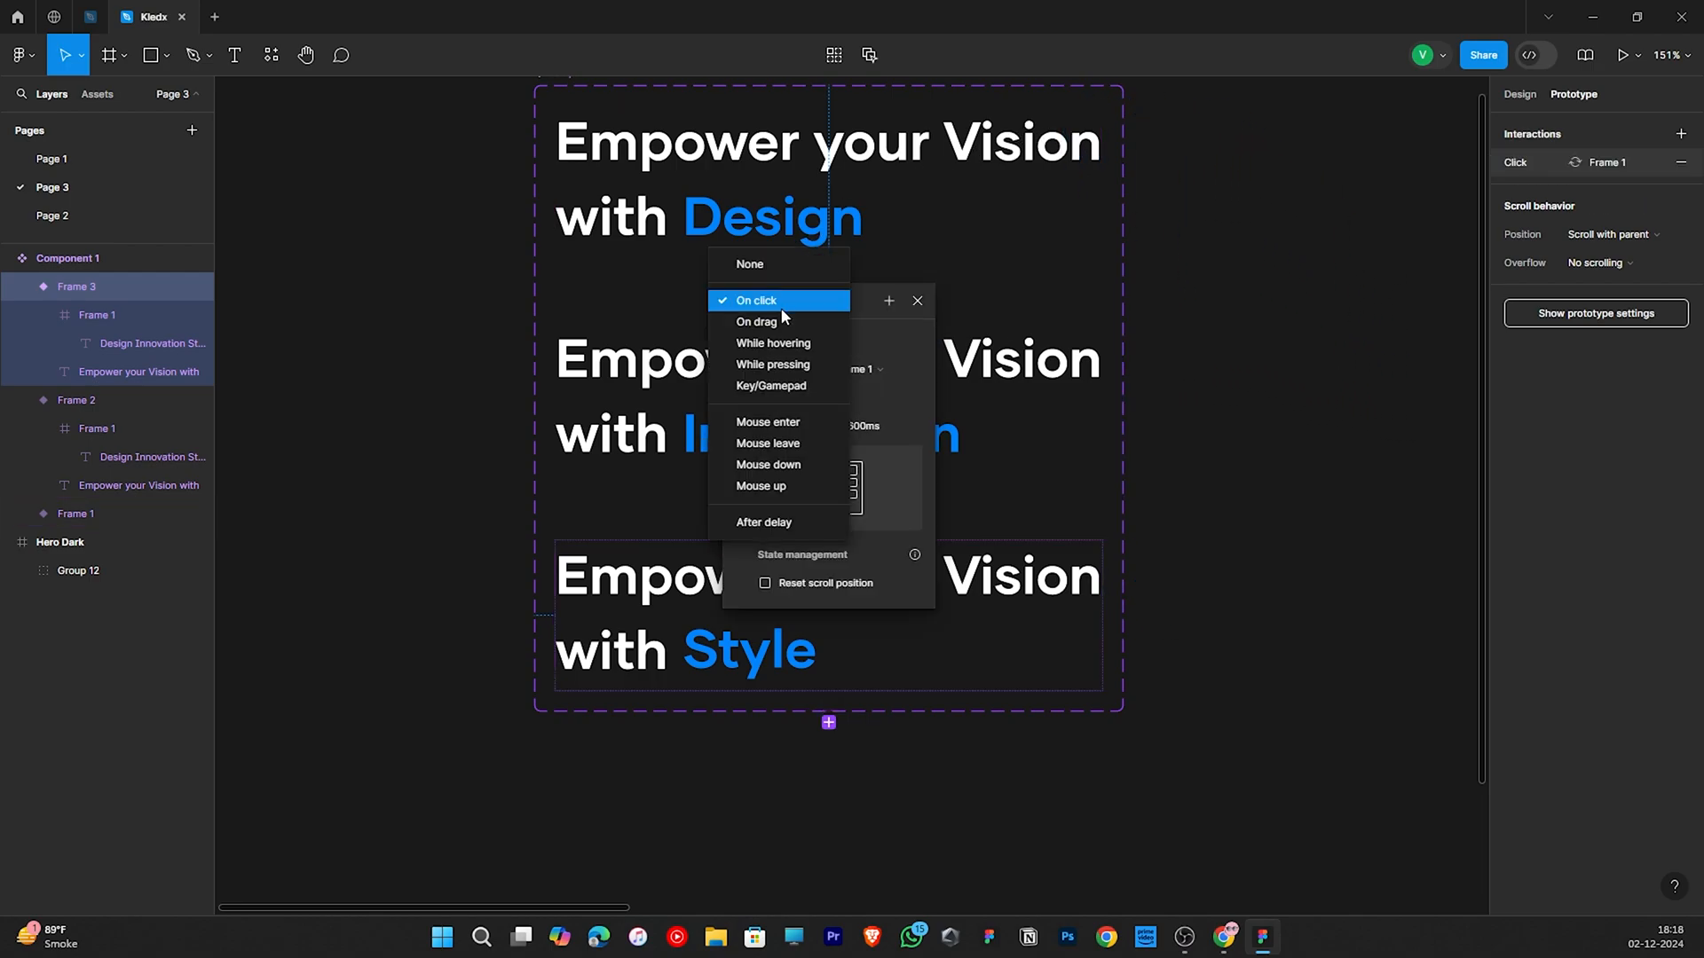
click(806, 522)
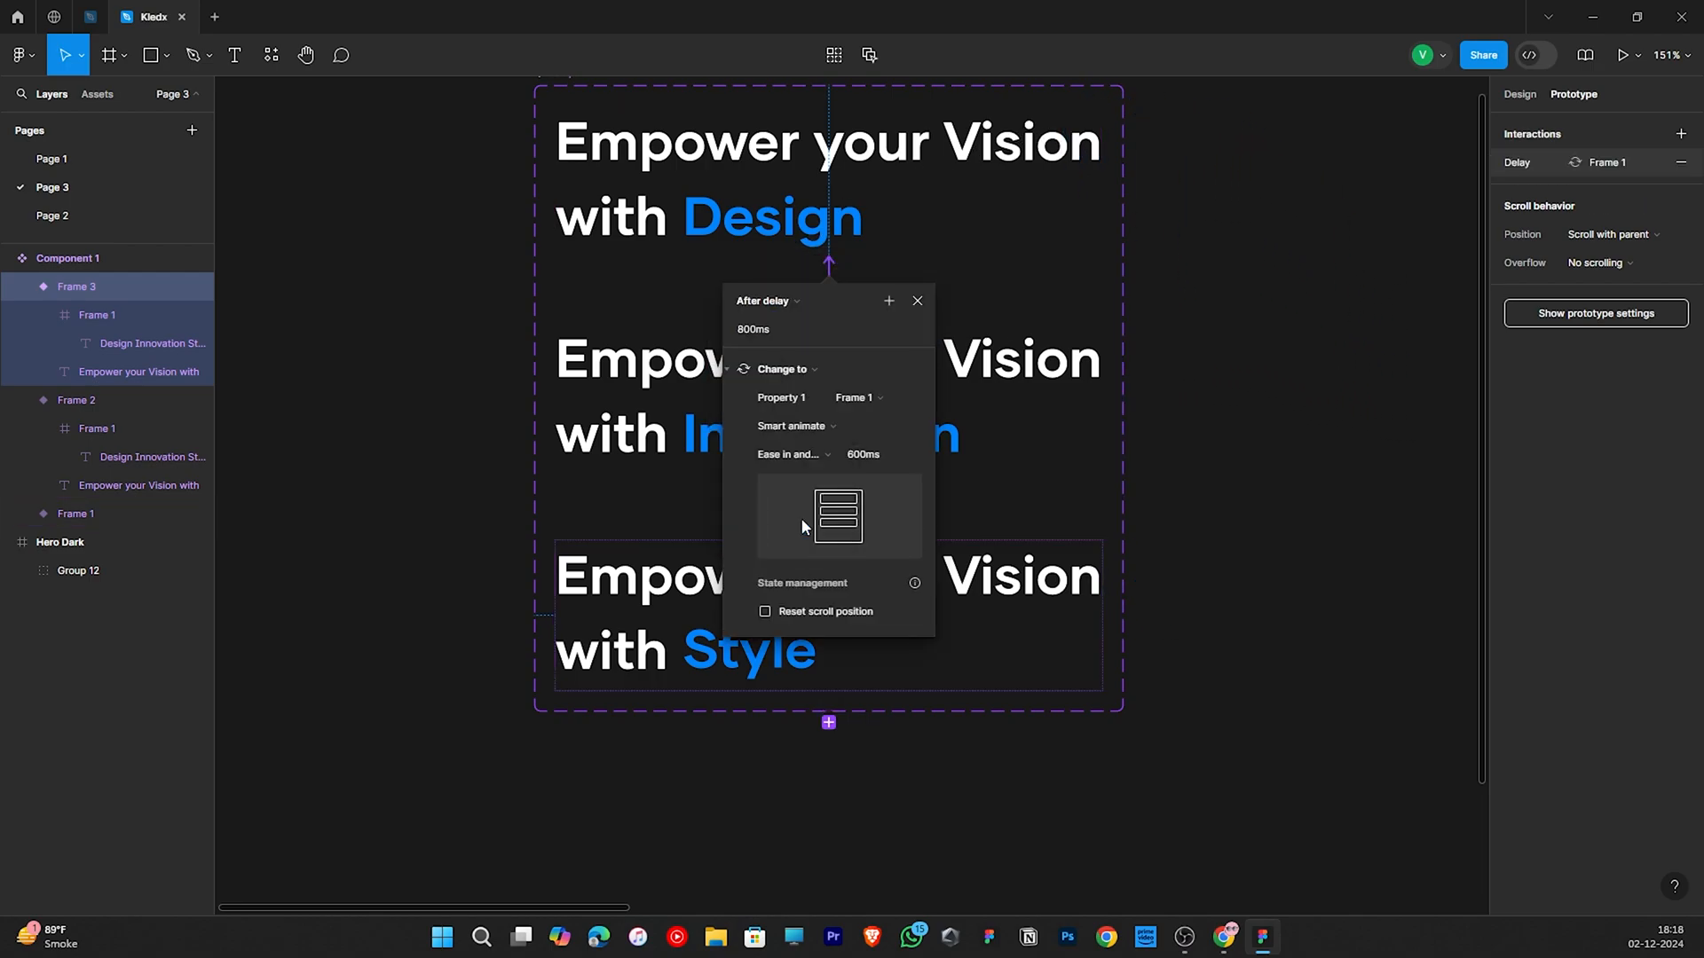
click(918, 300)
click(1325, 426)
- Insert an instance of the local headline component, Component 1, into the Hero Dark frame
scroll(1325, 425, up, 3)
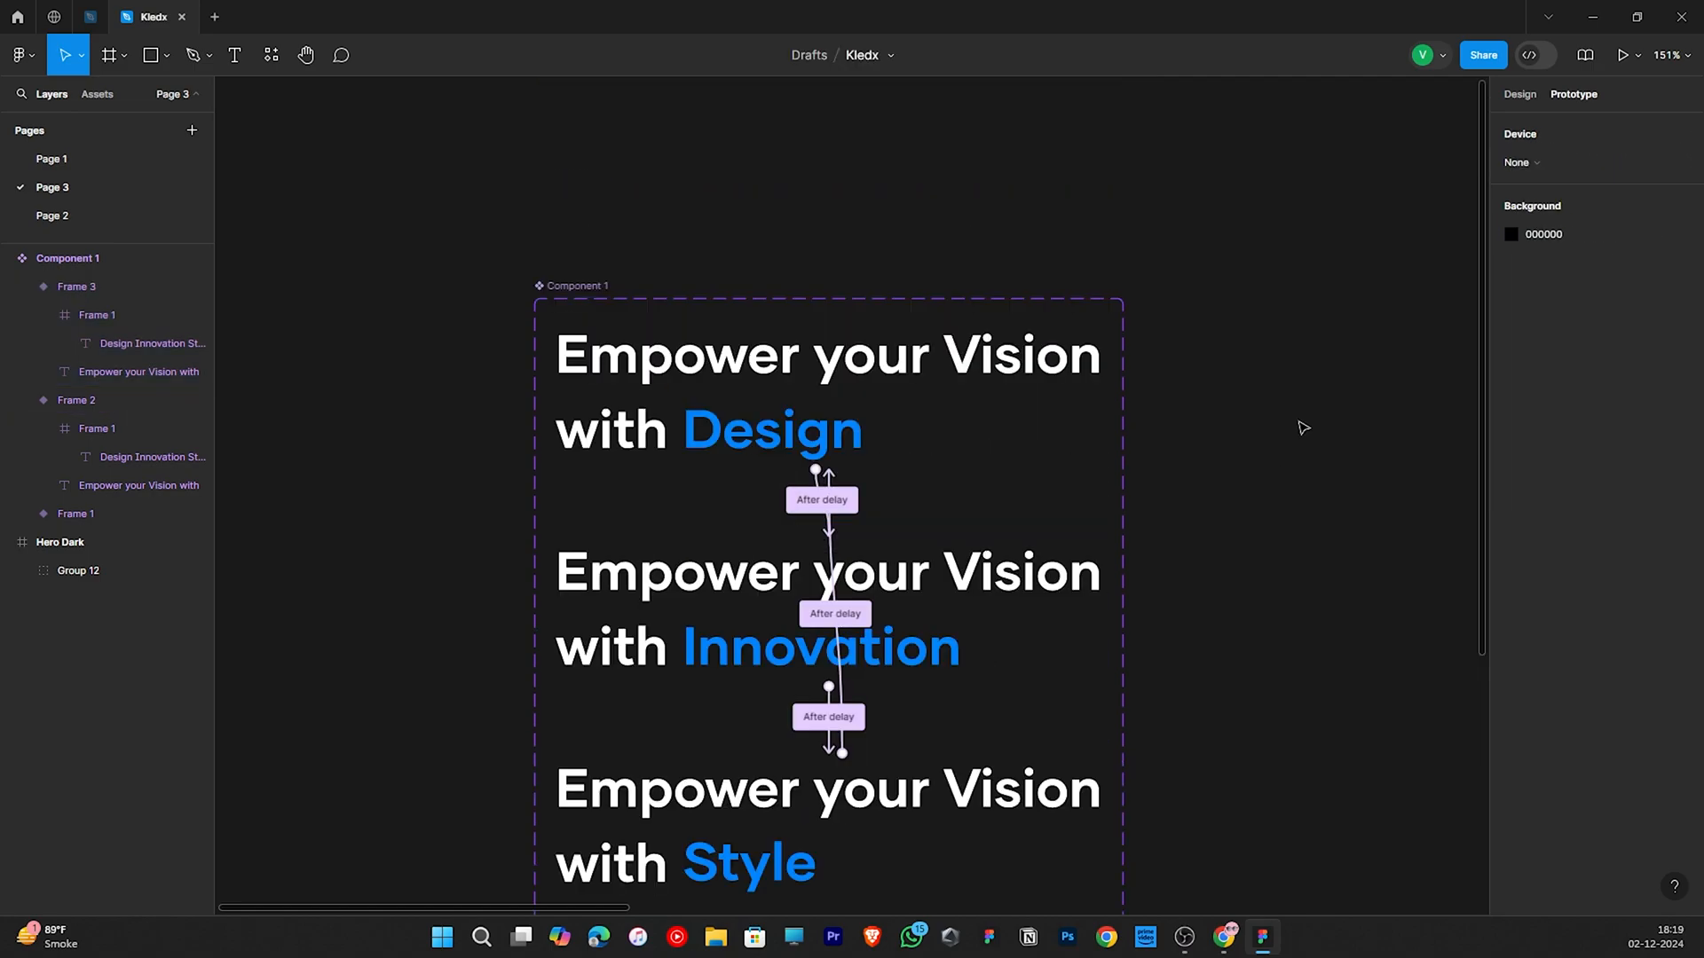
scroll(1302, 428, down, 5)
scroll(1281, 474, right, 5)
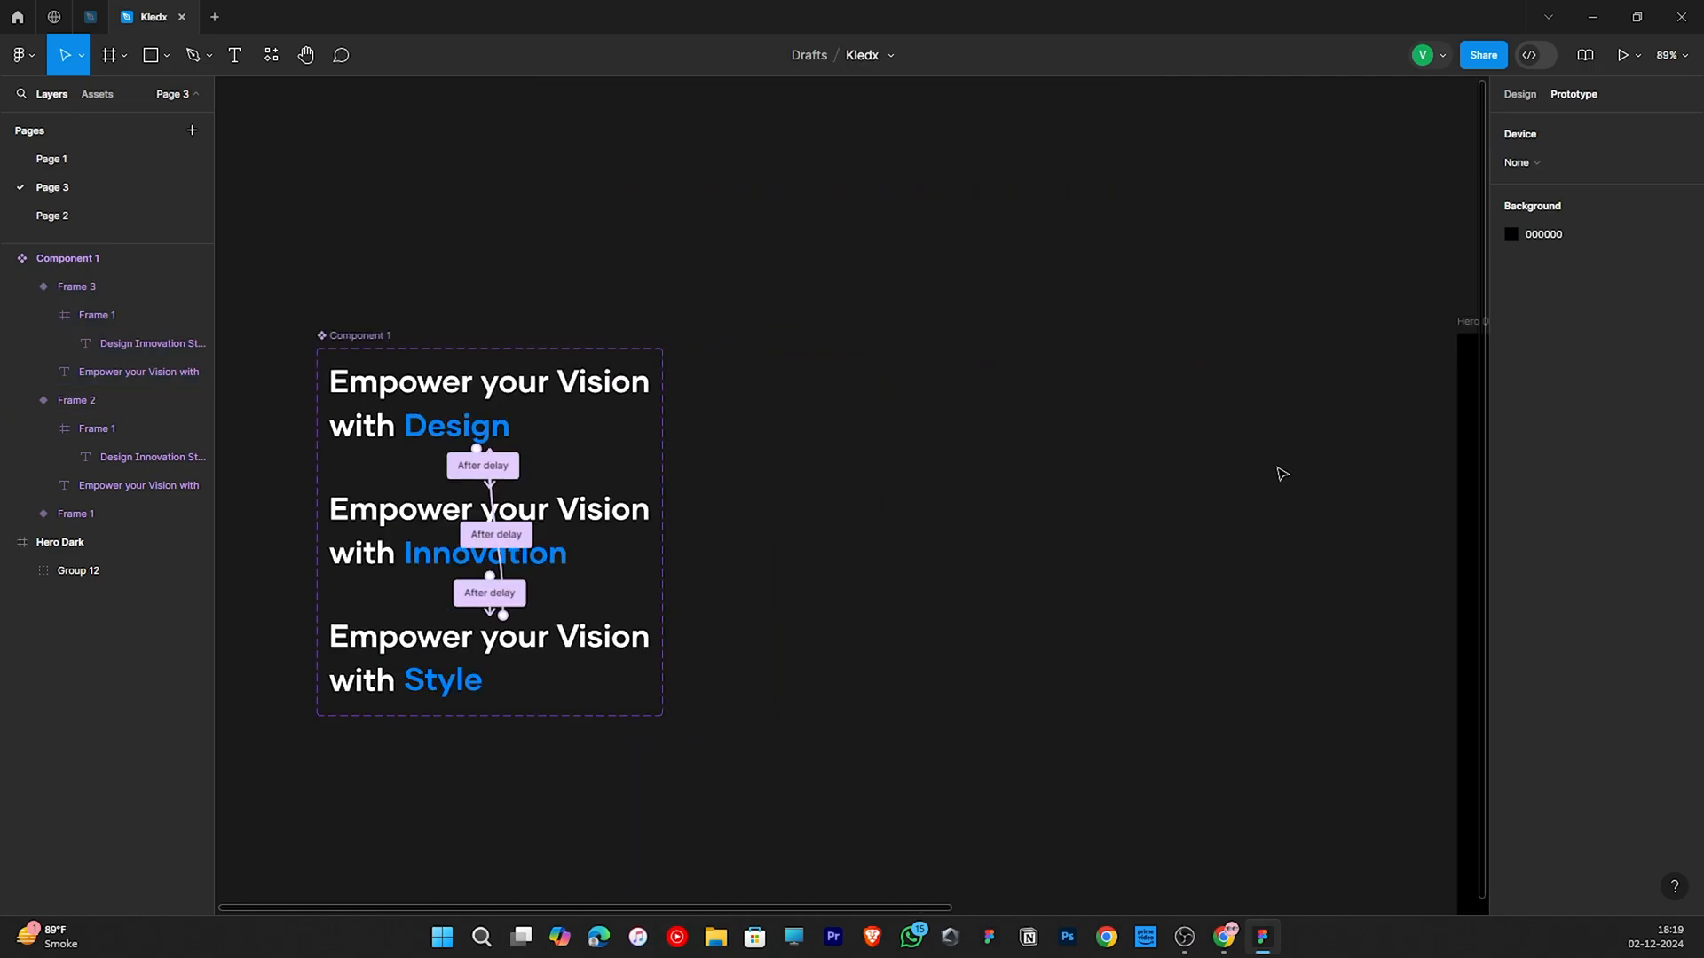
scroll(1282, 474, right, 10)
click(97, 96)
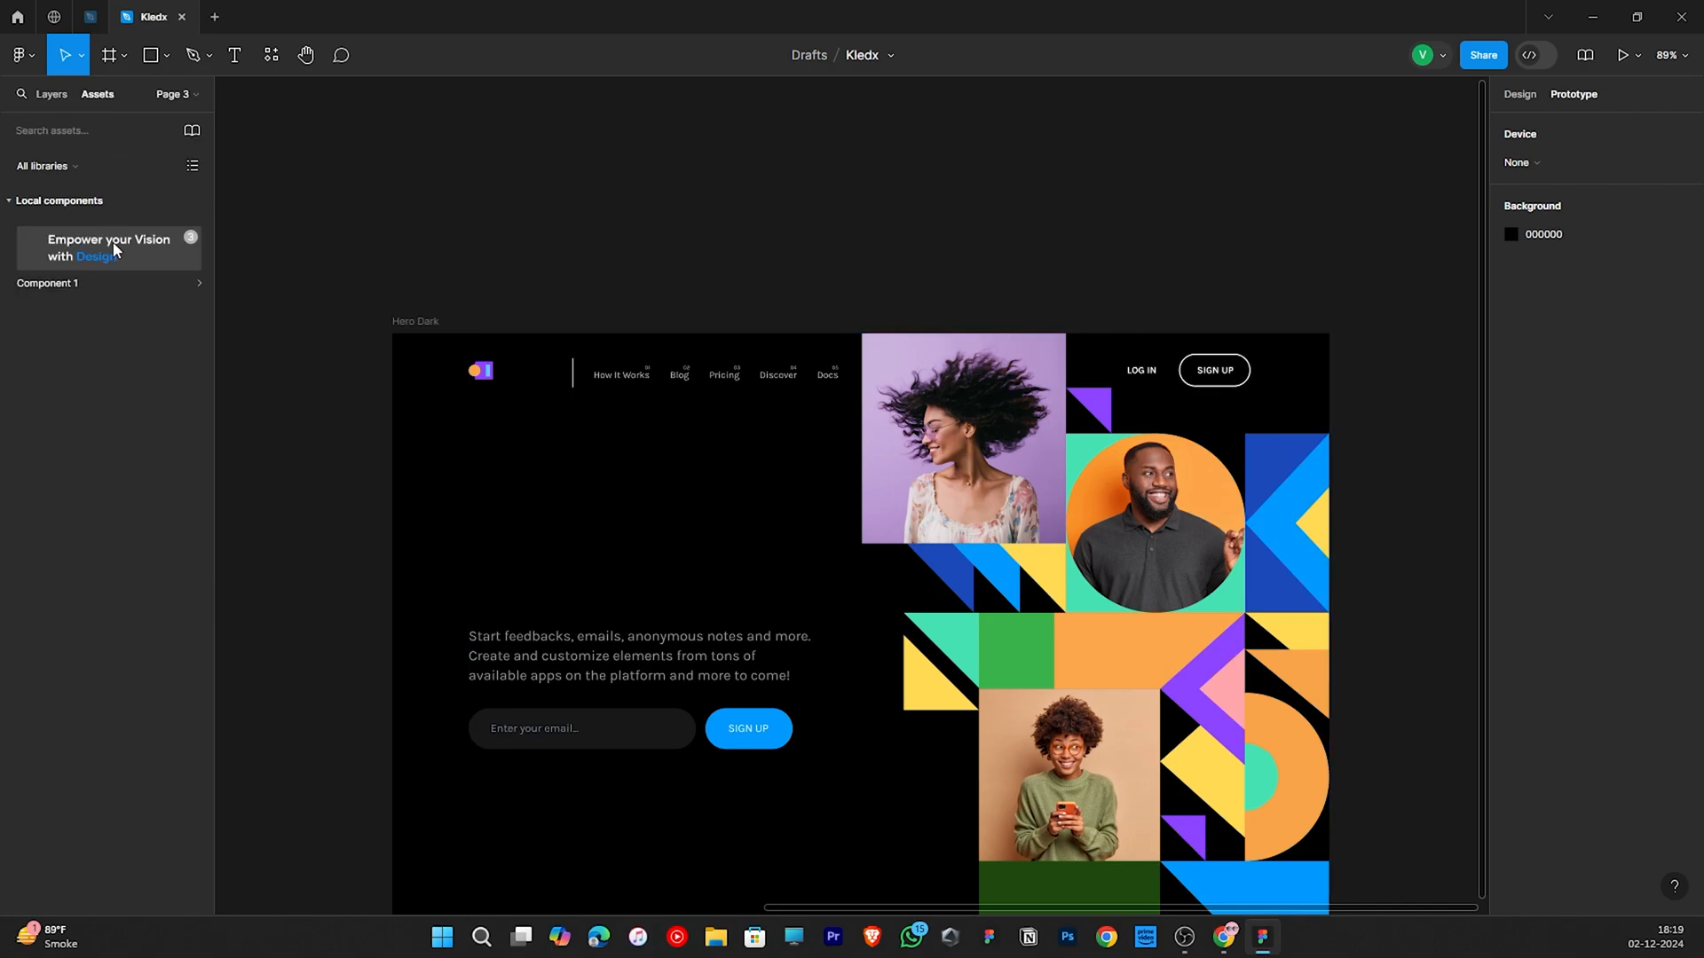
click(116, 251)
click(337, 424)
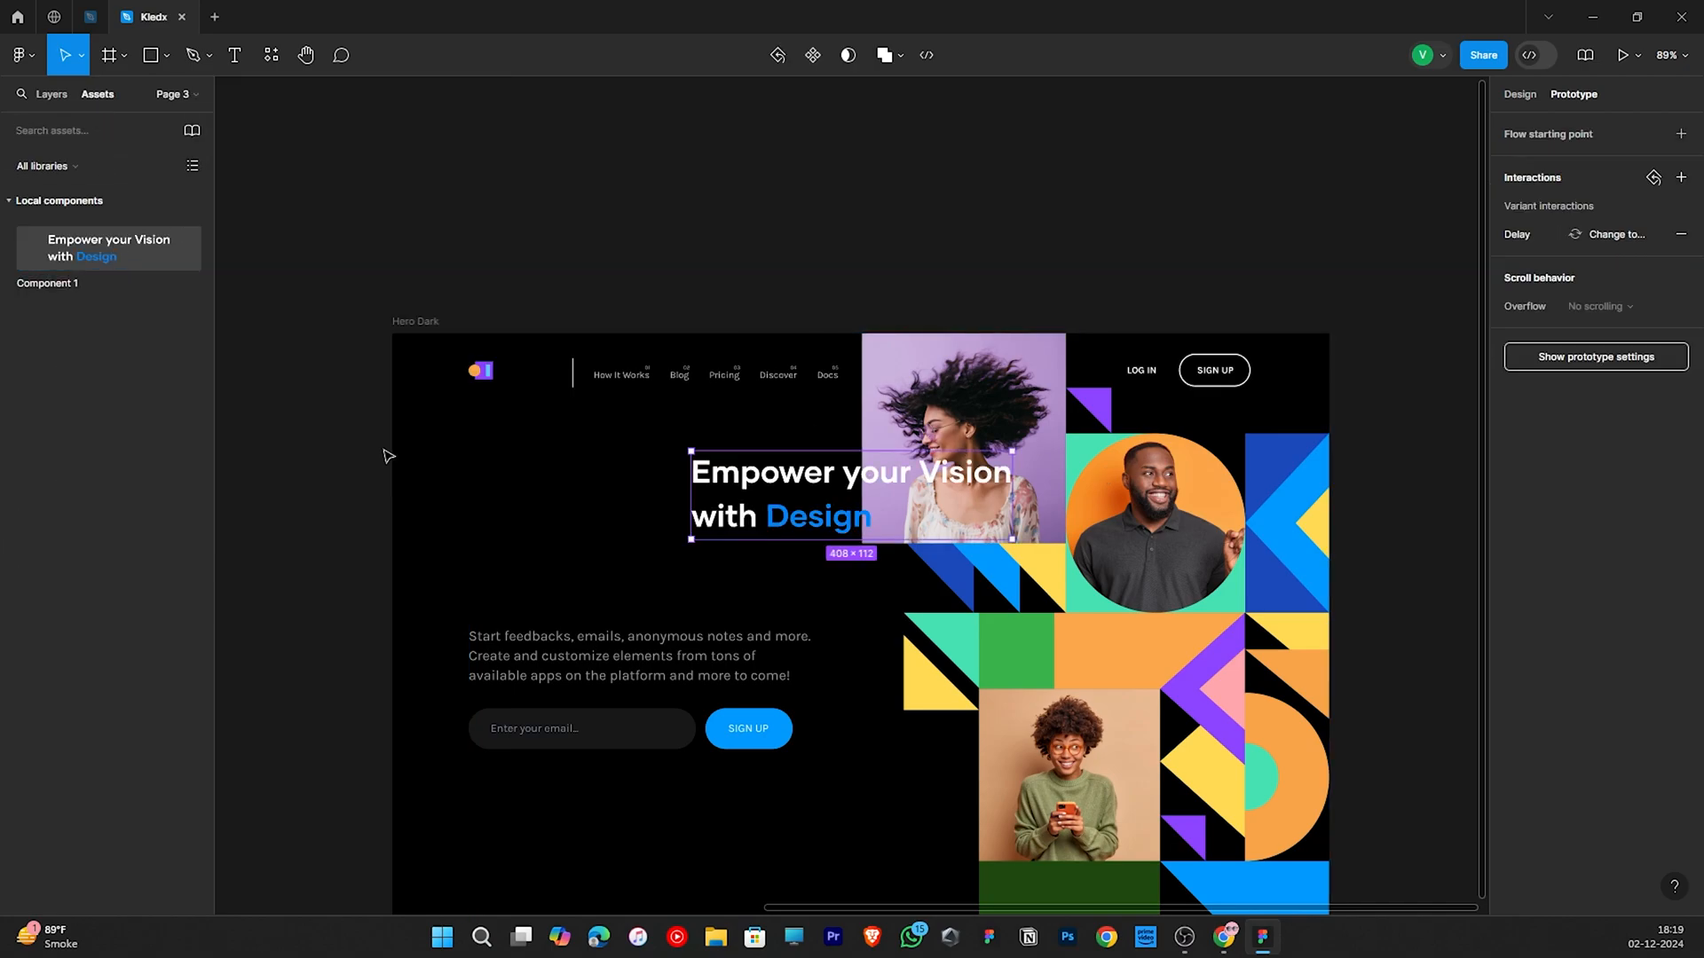
- Move the headline instance above the "Start feedbacks, emails" paragraph, lined up with the paragraph's left edge
drag(786, 485, 568, 541)
scroll(533, 570, up, 5)
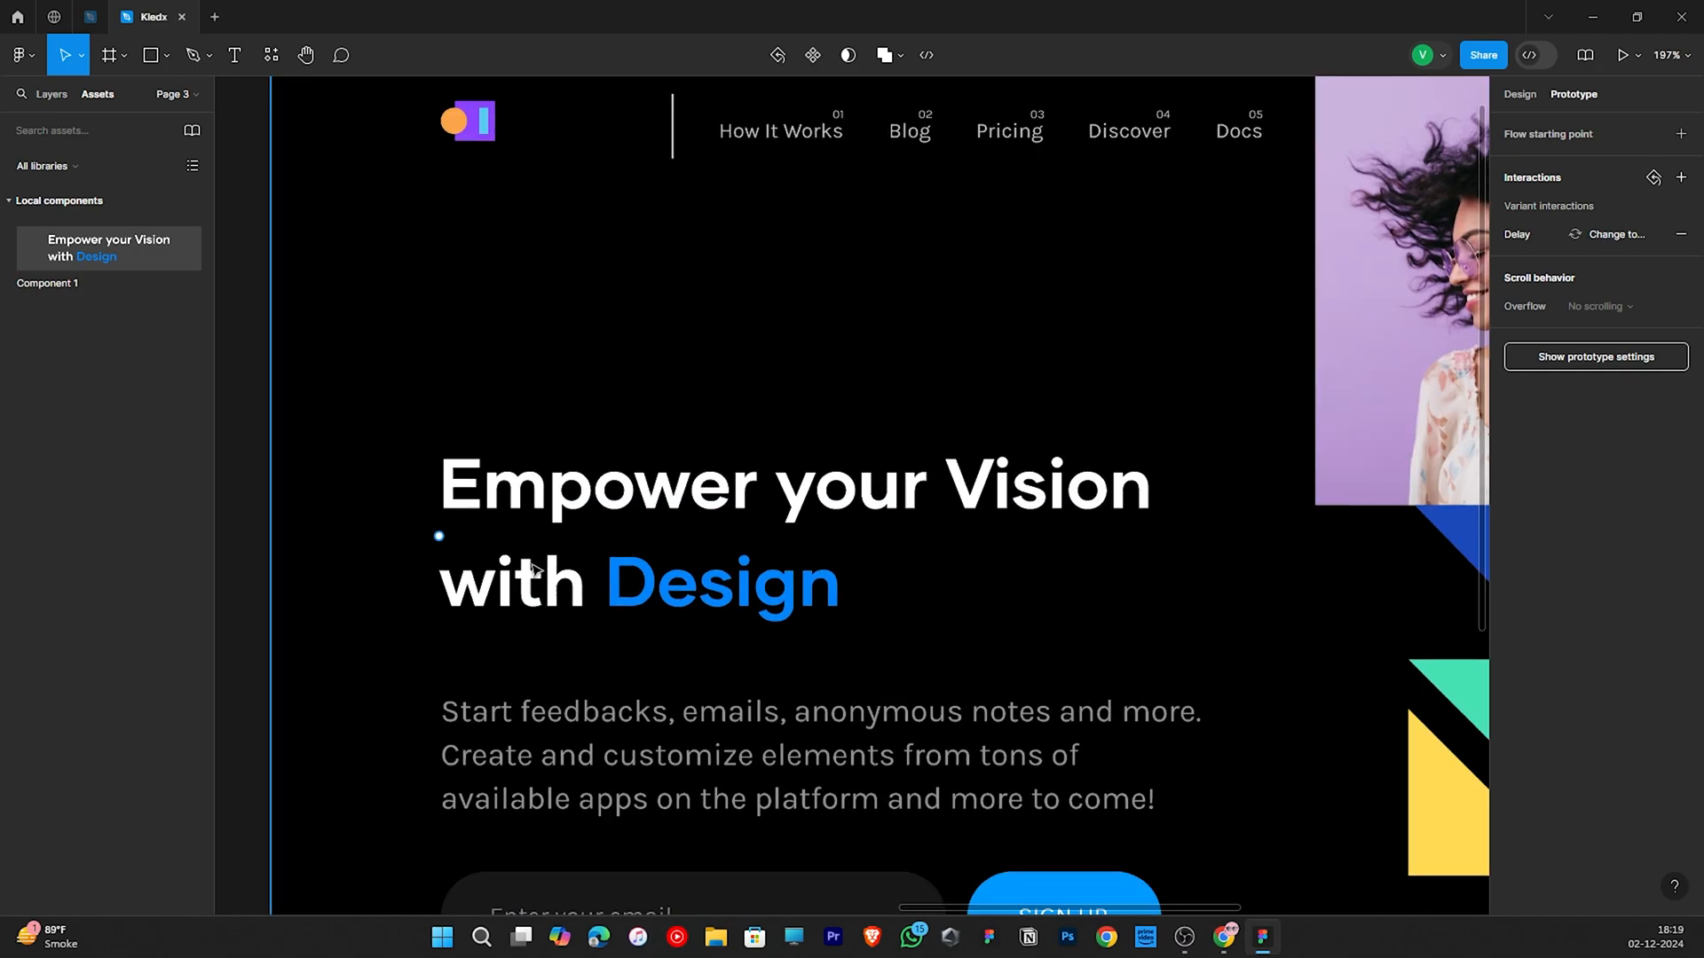
click(1520, 94)
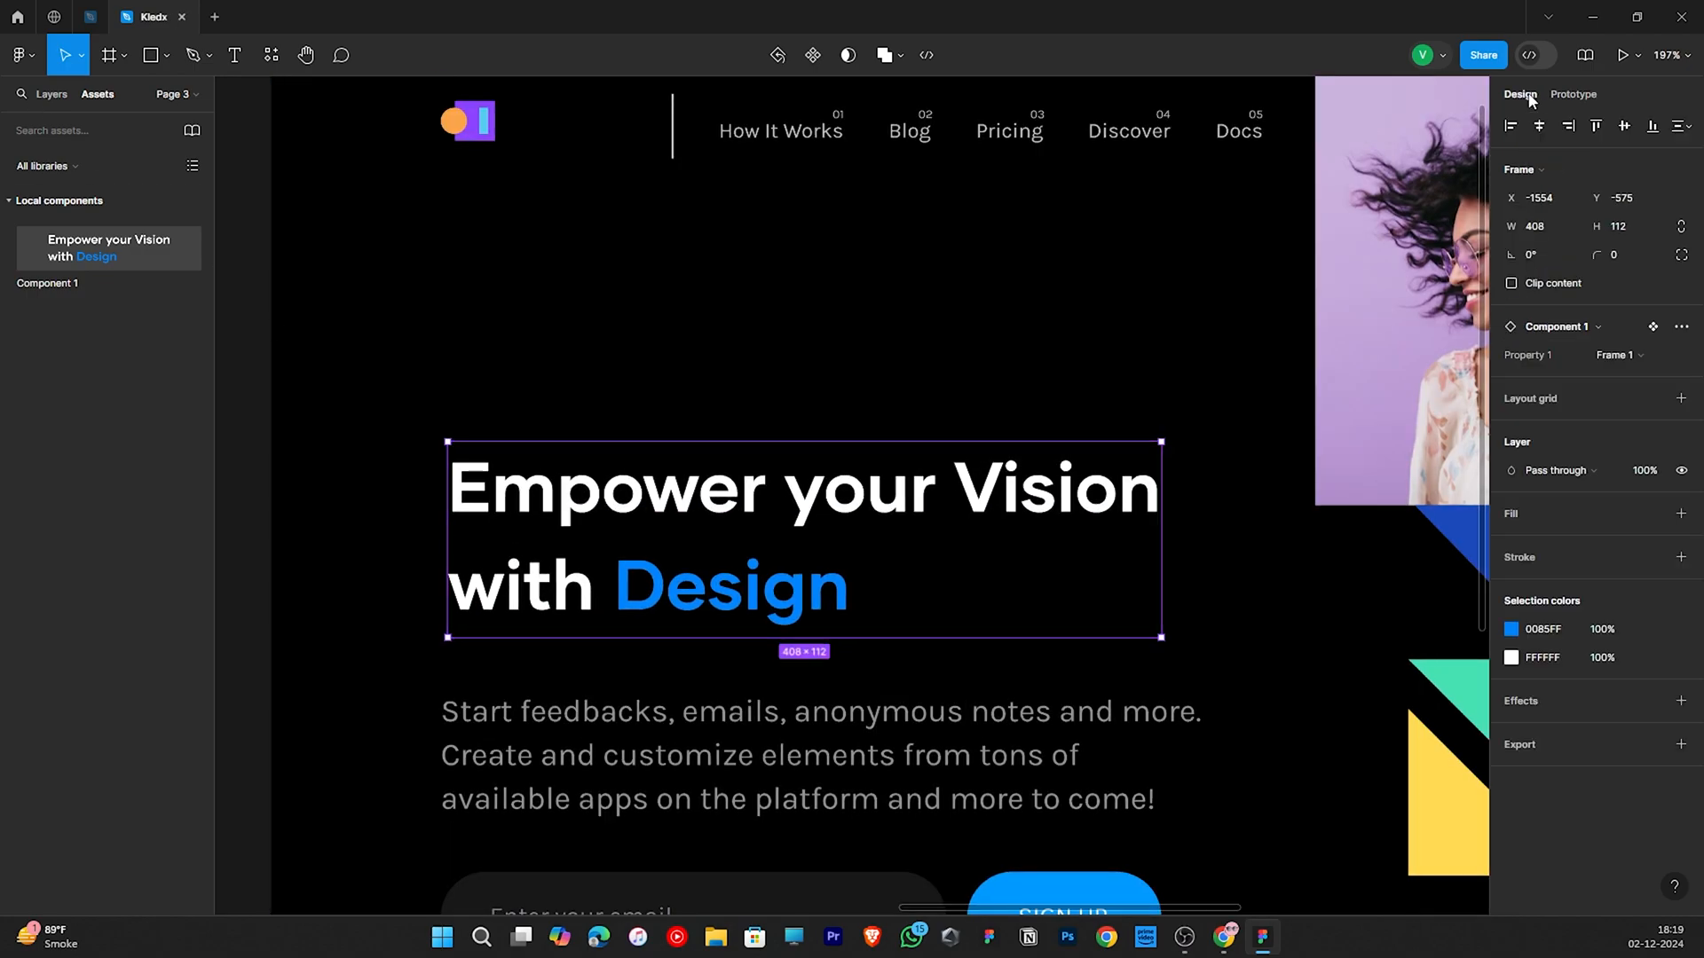
click(62, 103)
scroll(570, 426, down, 6)
click(467, 282)
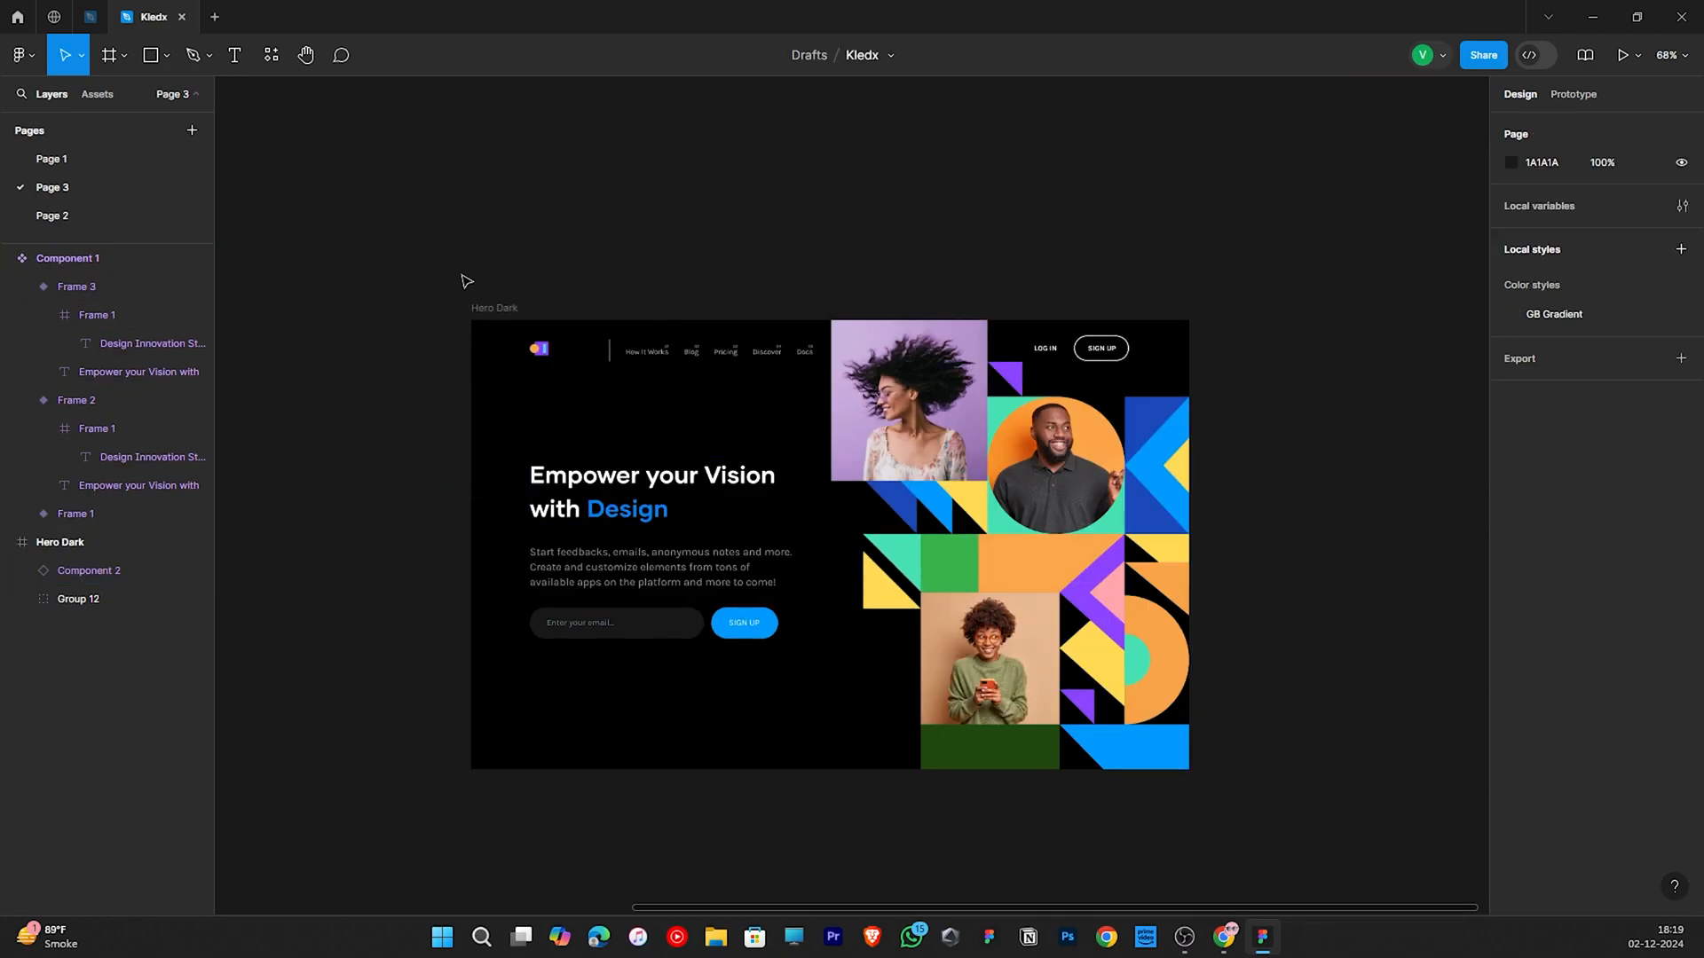
- Present the Hero Dark frame as a full-screen prototype to watch the animated headline word cycle
click(499, 308)
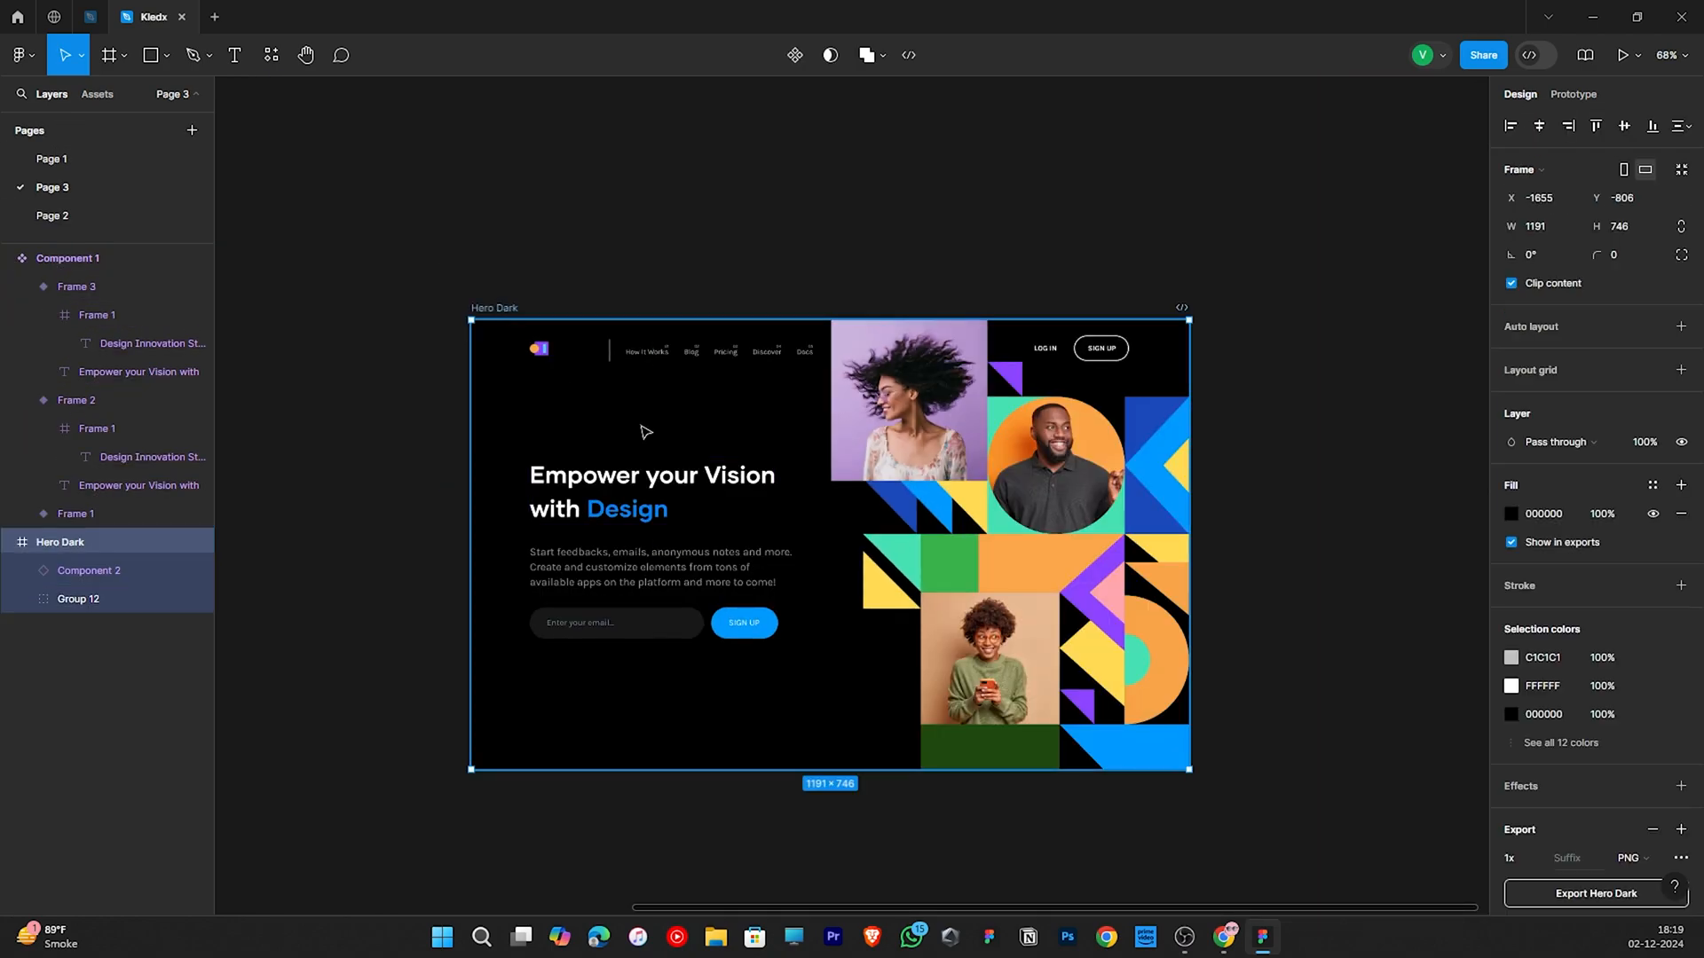
click(1621, 59)
mouse_move(155, 20)
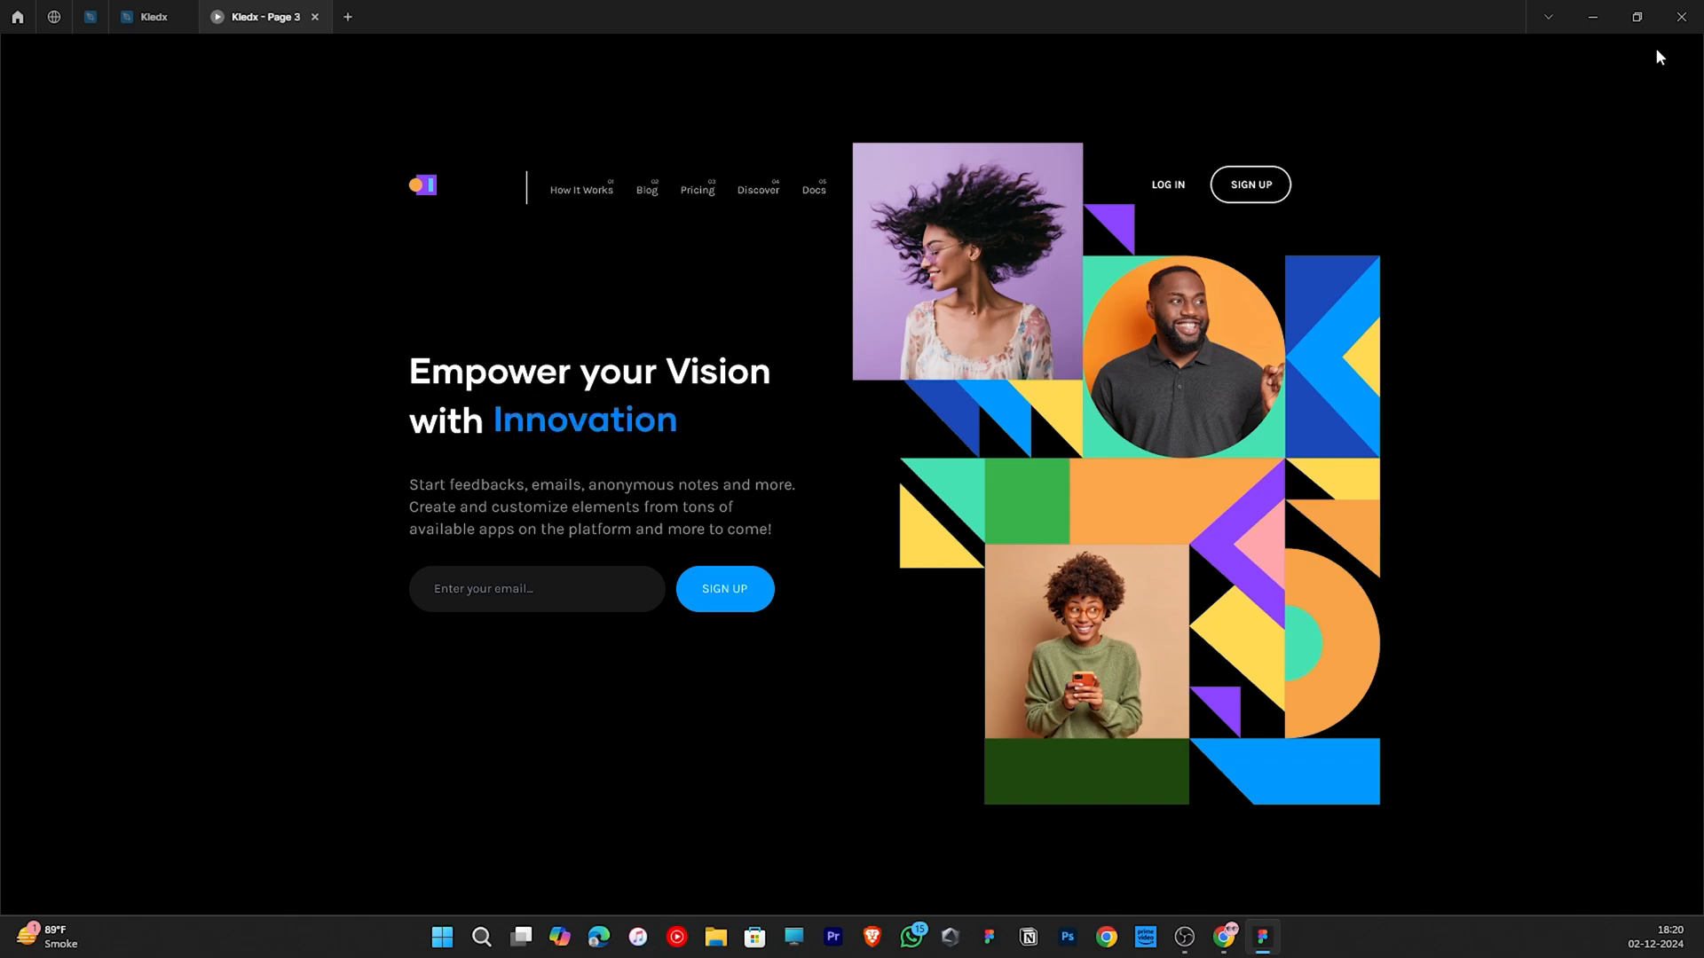
click(1679, 60)
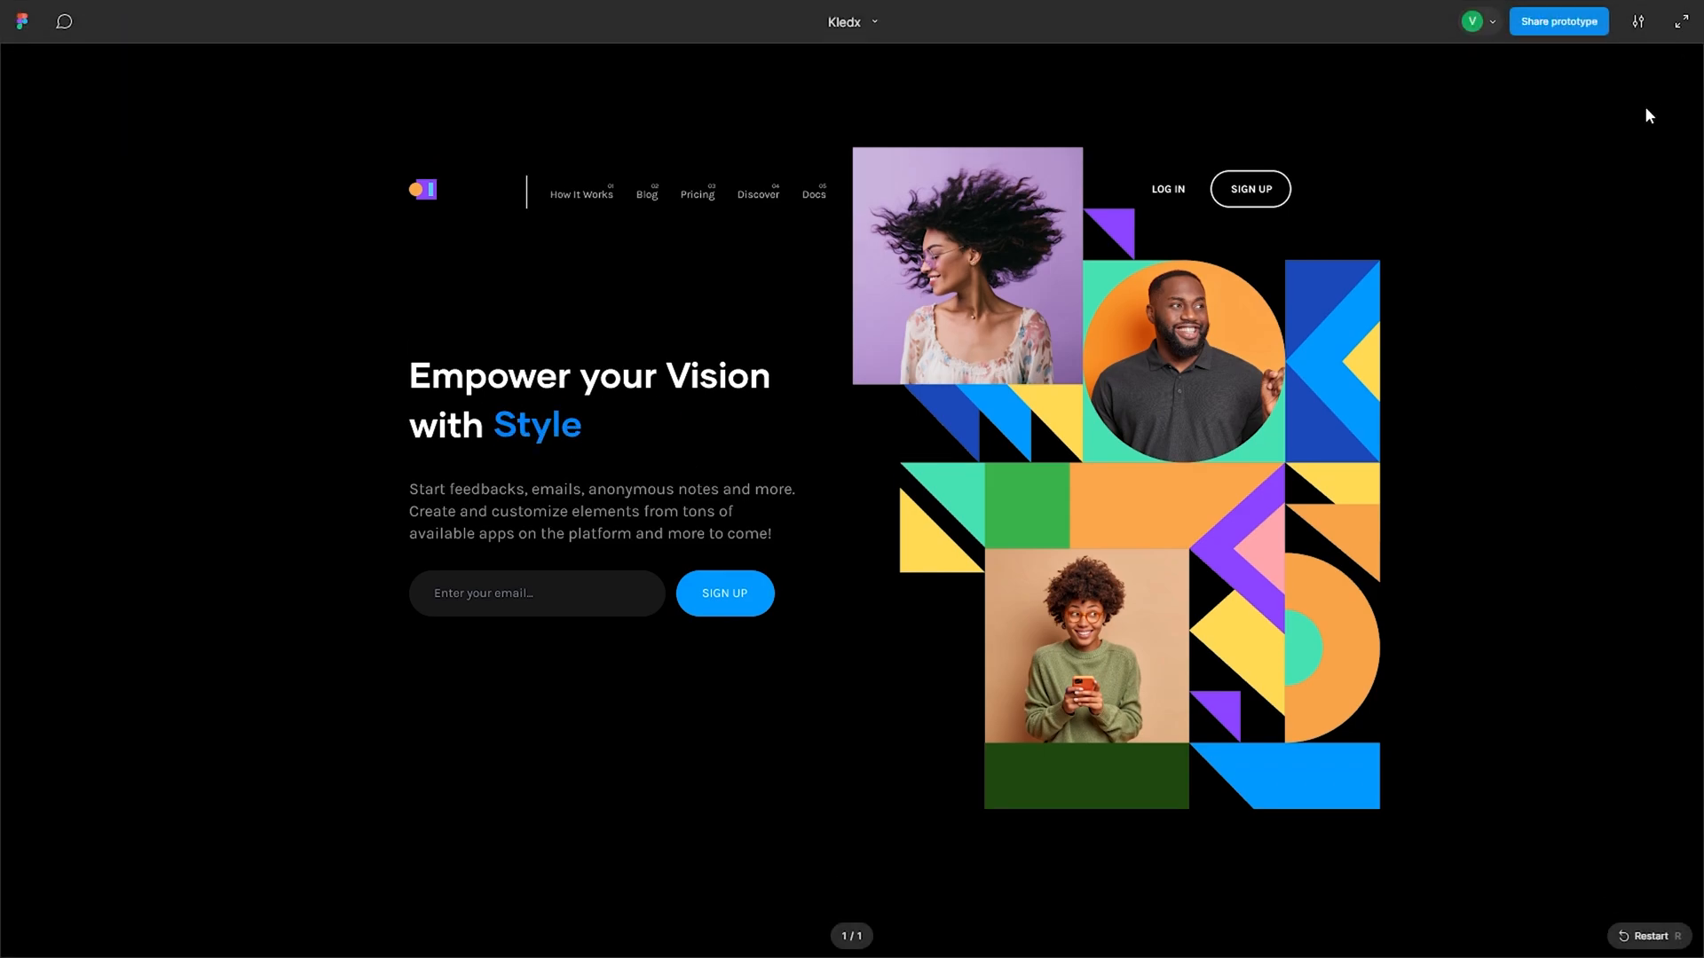